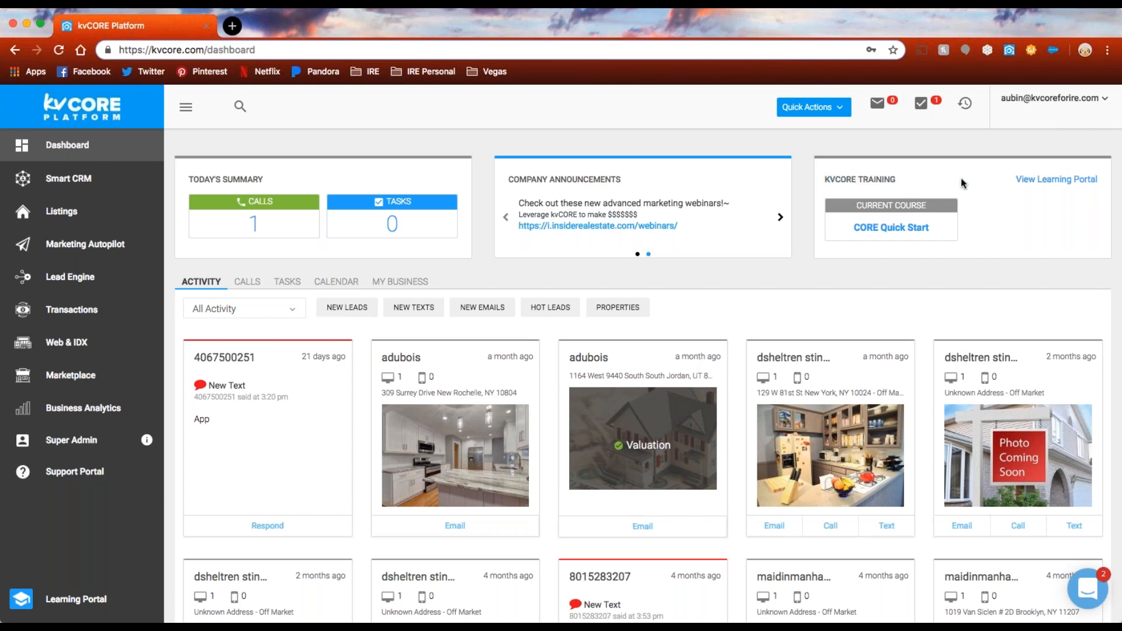
# Step: Open the learning portal from the kvCORE Training card and look over the kvCORE Platform courses
pyautogui.click(1032, 183)
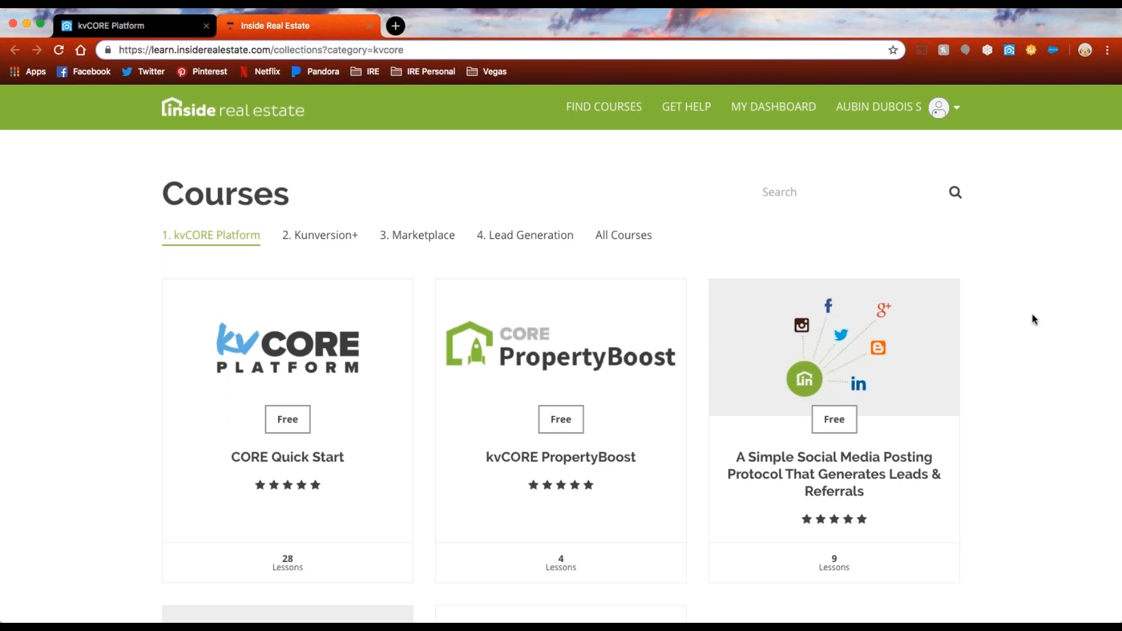
pyautogui.scroll(-5, 1033, 315)
pyautogui.scroll(-1, 1036, 319)
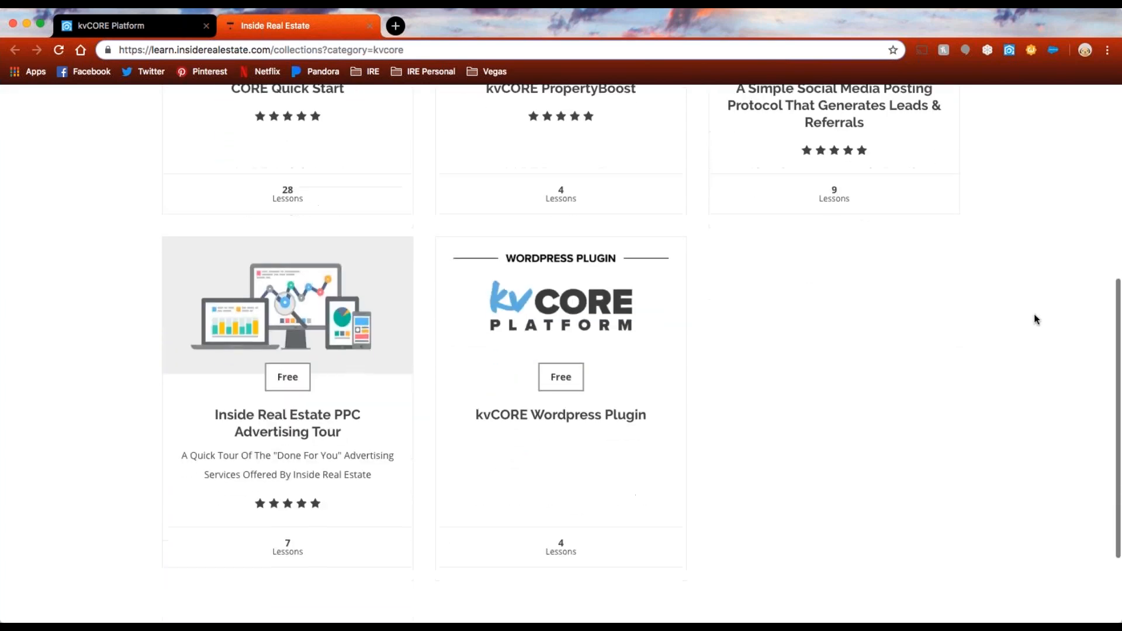
pyautogui.scroll(6, 1036, 319)
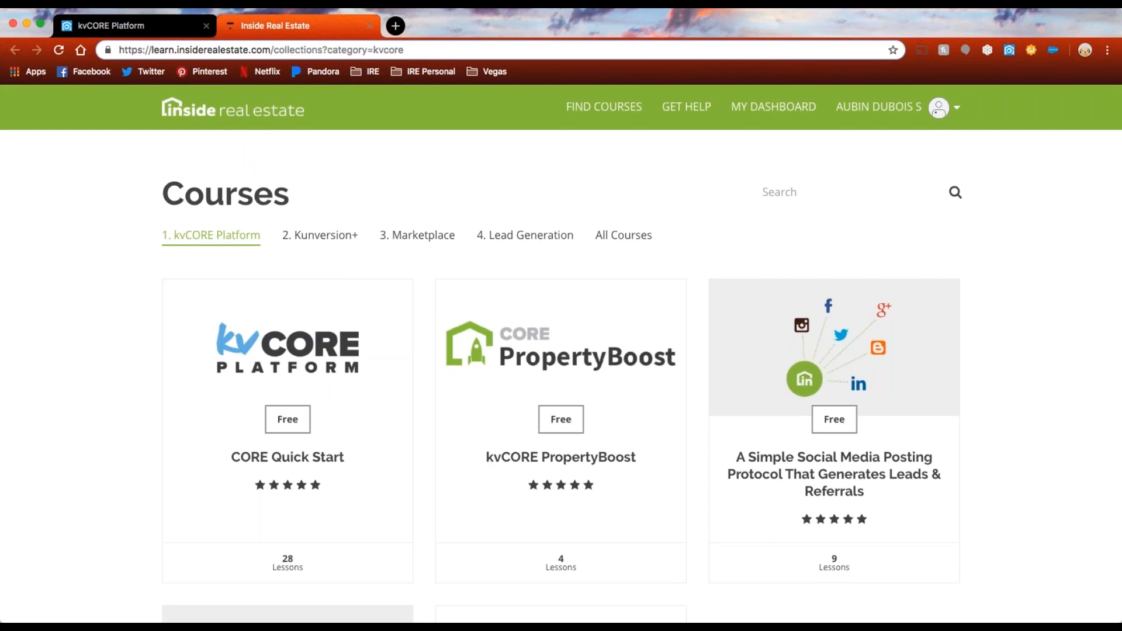
# Step: Return to kvCORE, open the Support Portal, search it for "smart" and open the "Complete Guide to Smart Campaigns" article
pyautogui.click(153, 30)
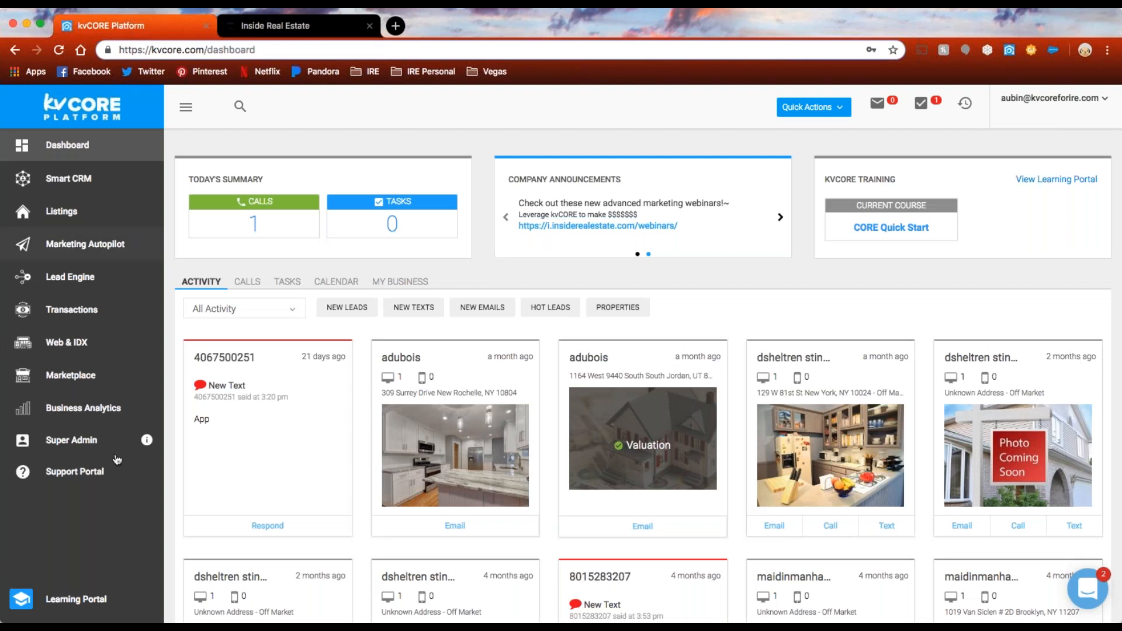
pyautogui.click(92, 473)
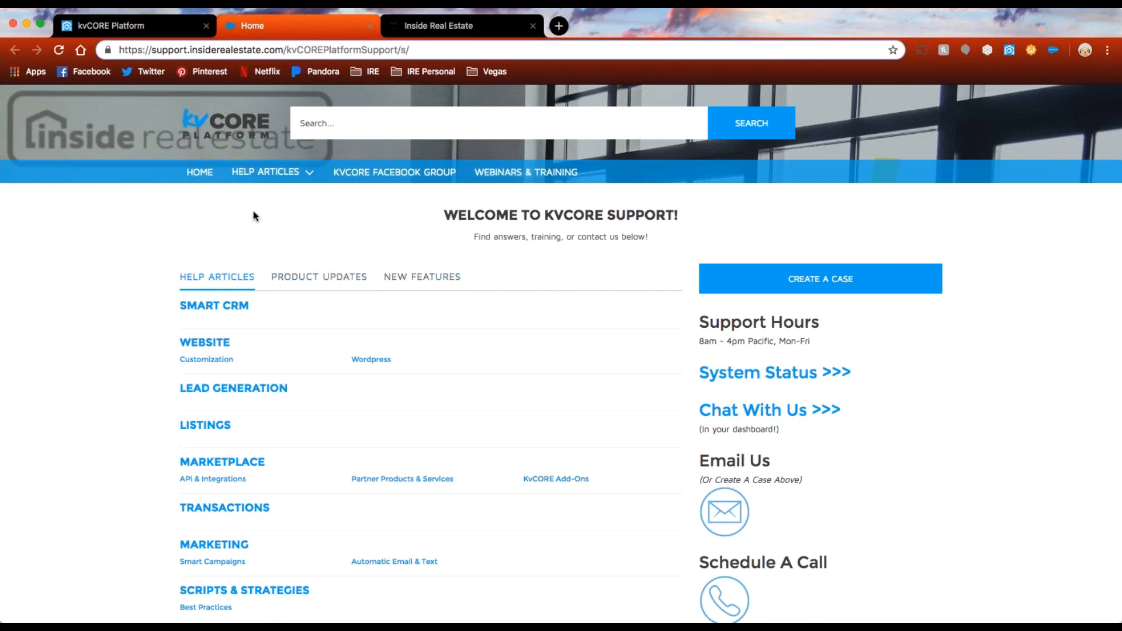
pyautogui.click(343, 123)
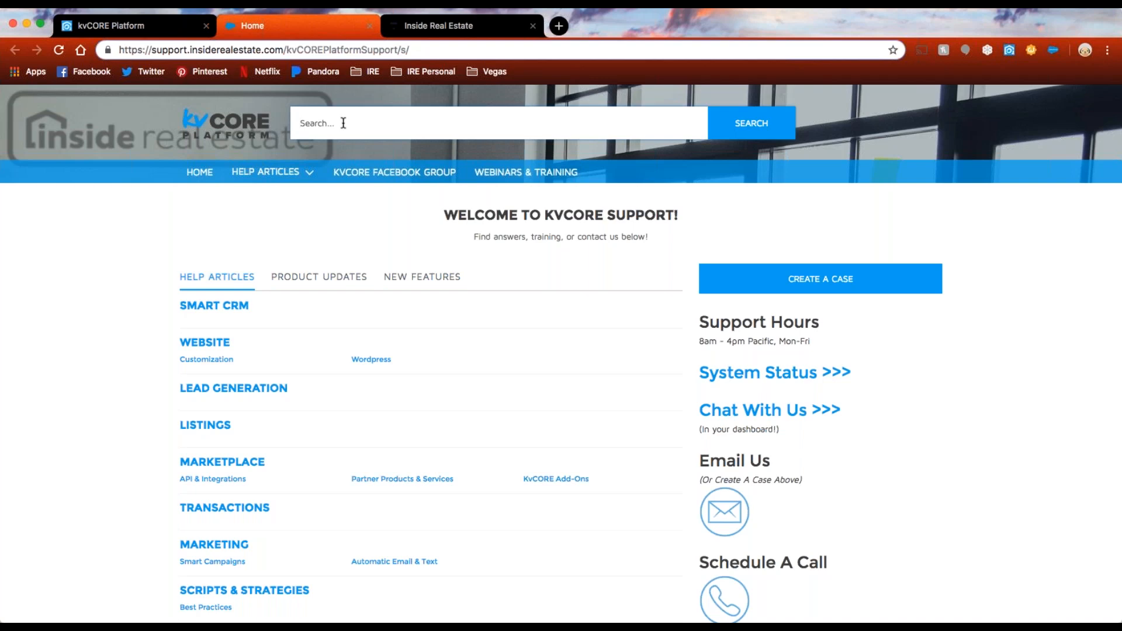
pyautogui.write('smart')
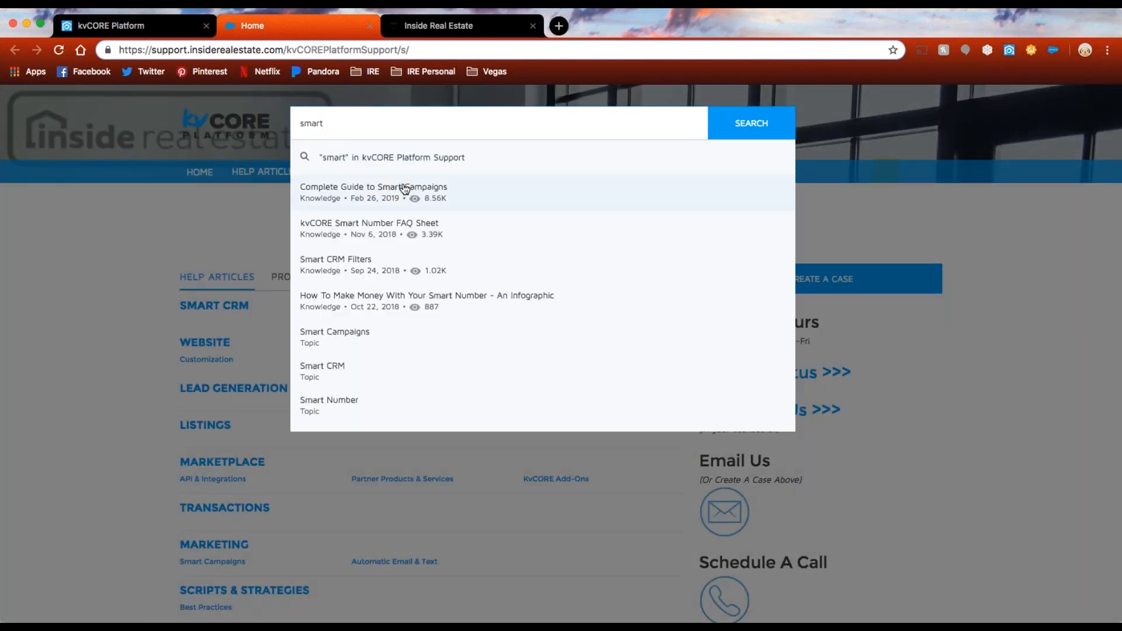
pyautogui.click(407, 187)
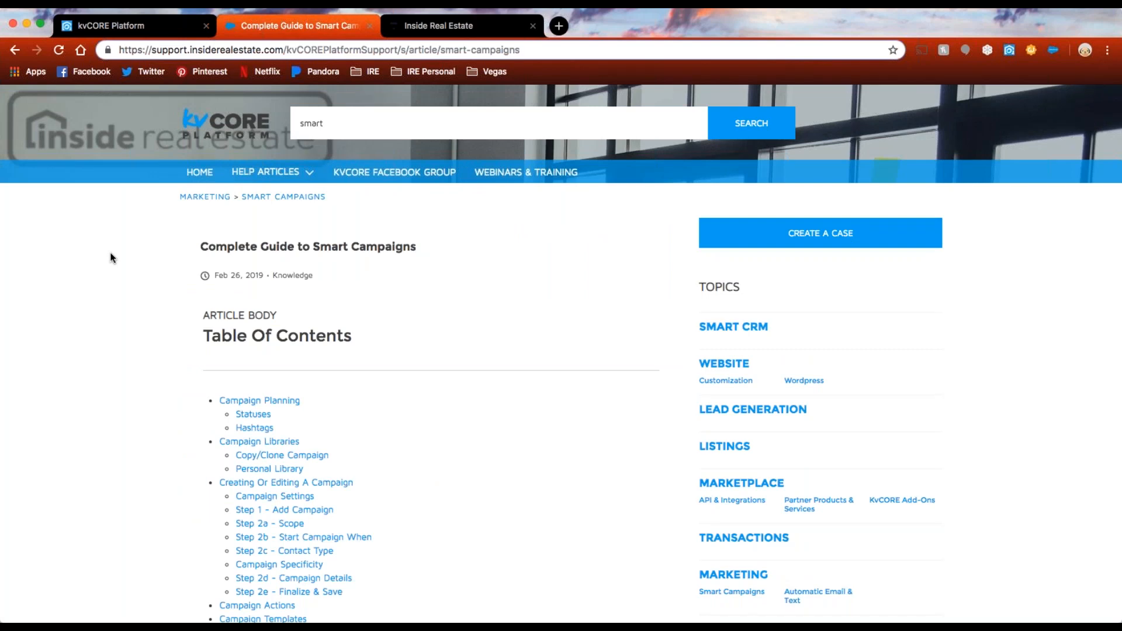
# Step: Go back to the kvCORE dashboard and view the support chat's conversations and help options, closing it again
pyautogui.click(131, 26)
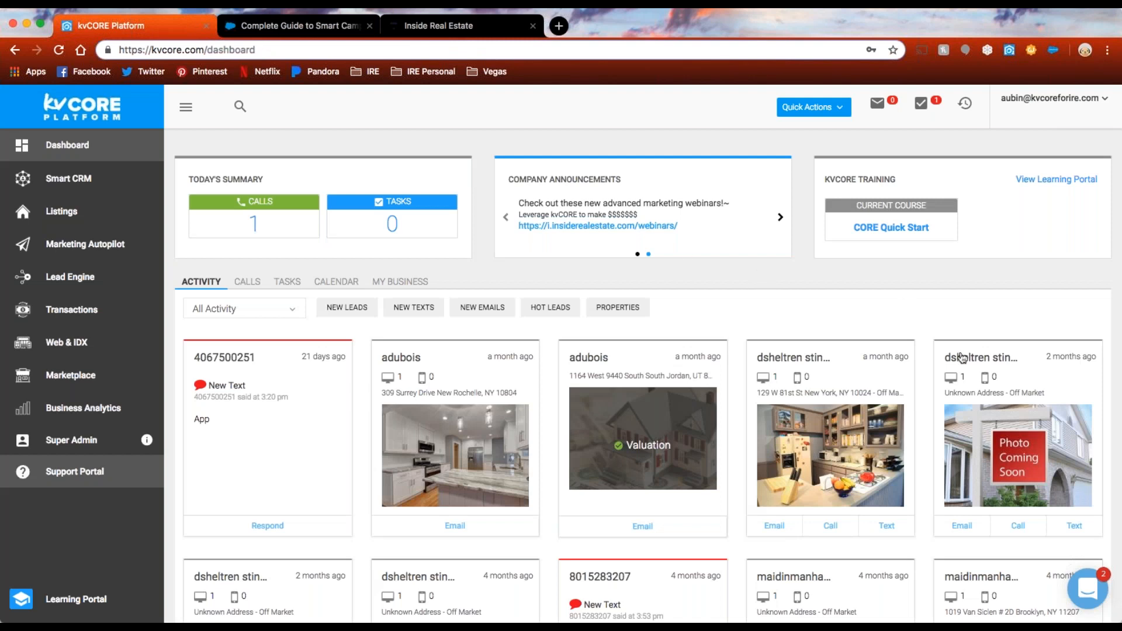
pyautogui.click(1088, 590)
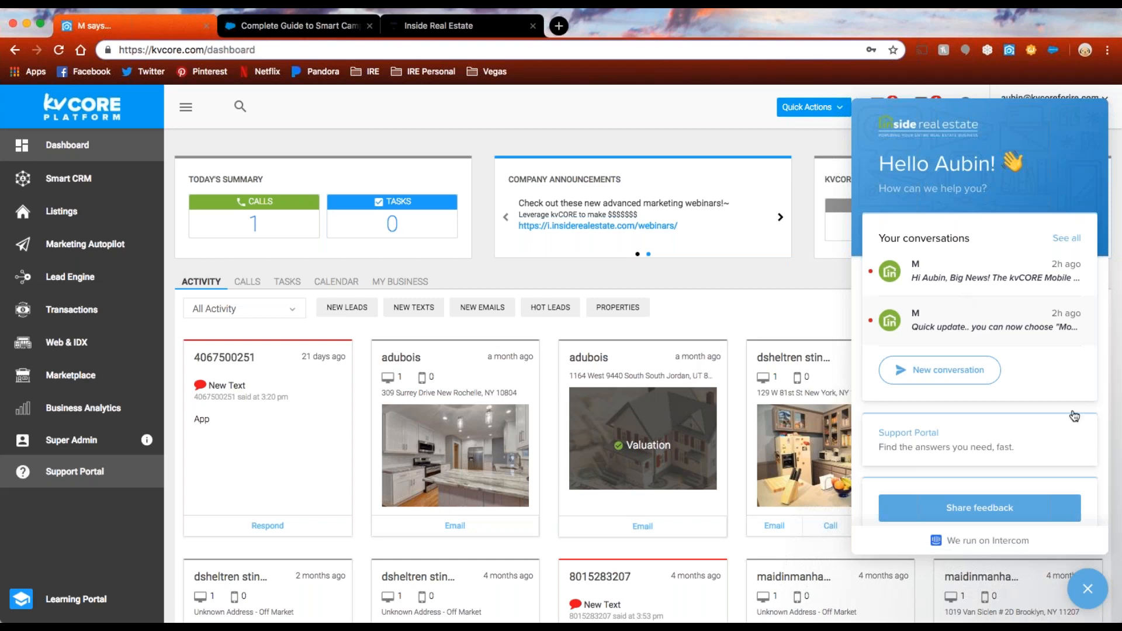
pyautogui.click(1088, 589)
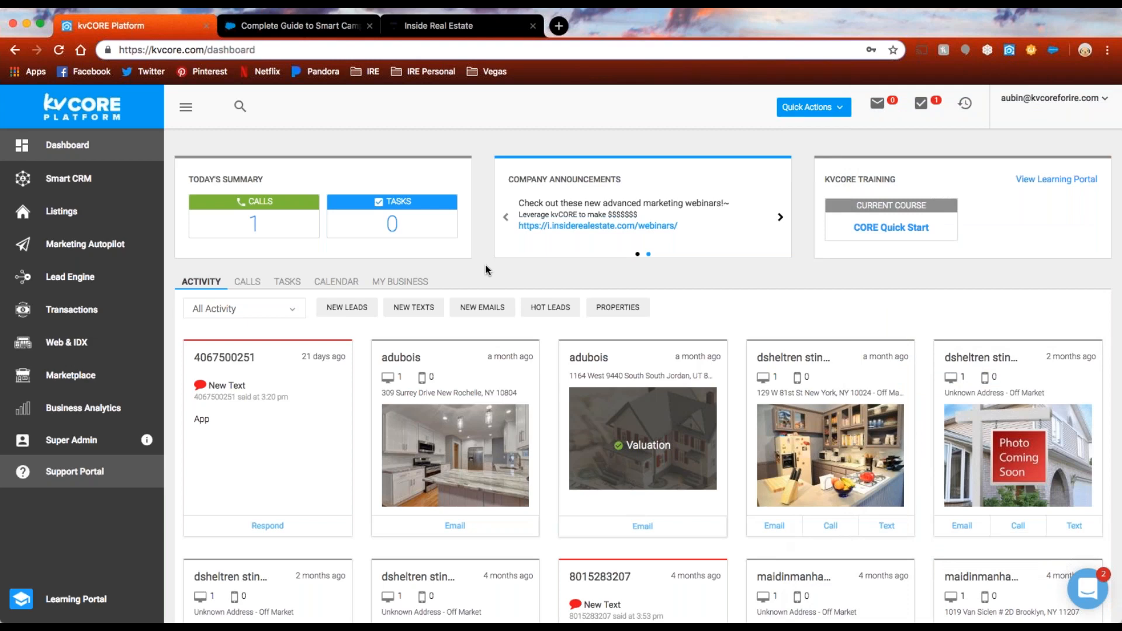
# Step: Open the Behavioral Automation settings in Marketing Autopilot
pyautogui.click(104, 247)
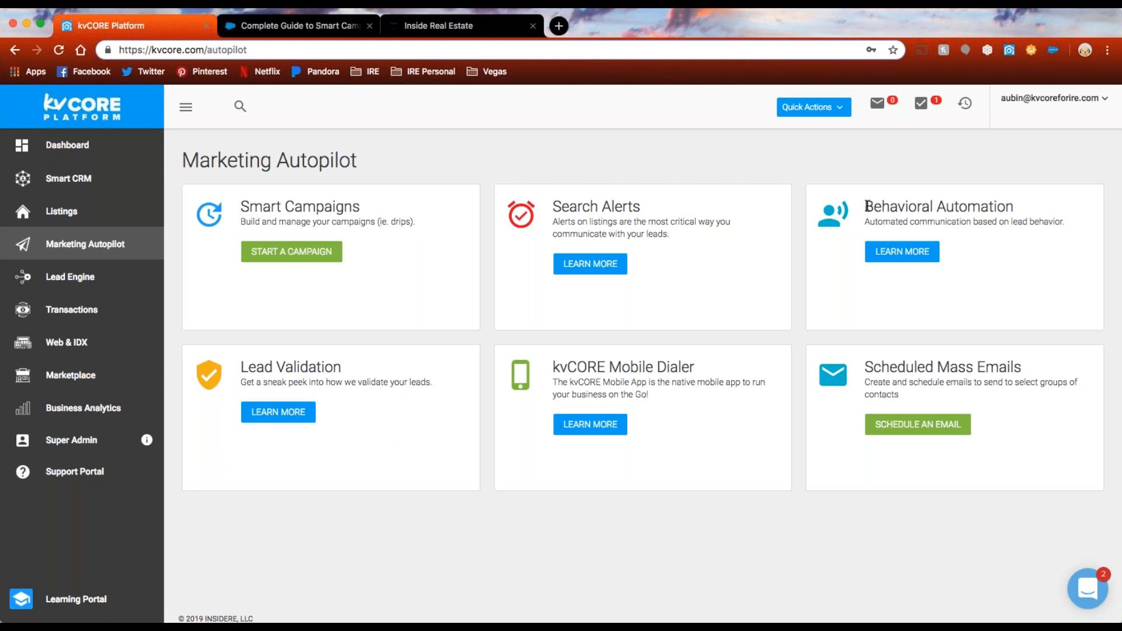
pyautogui.moveTo(865, 206); pyautogui.dragTo(1039, 209)
pyautogui.click(1040, 205)
pyautogui.click(903, 253)
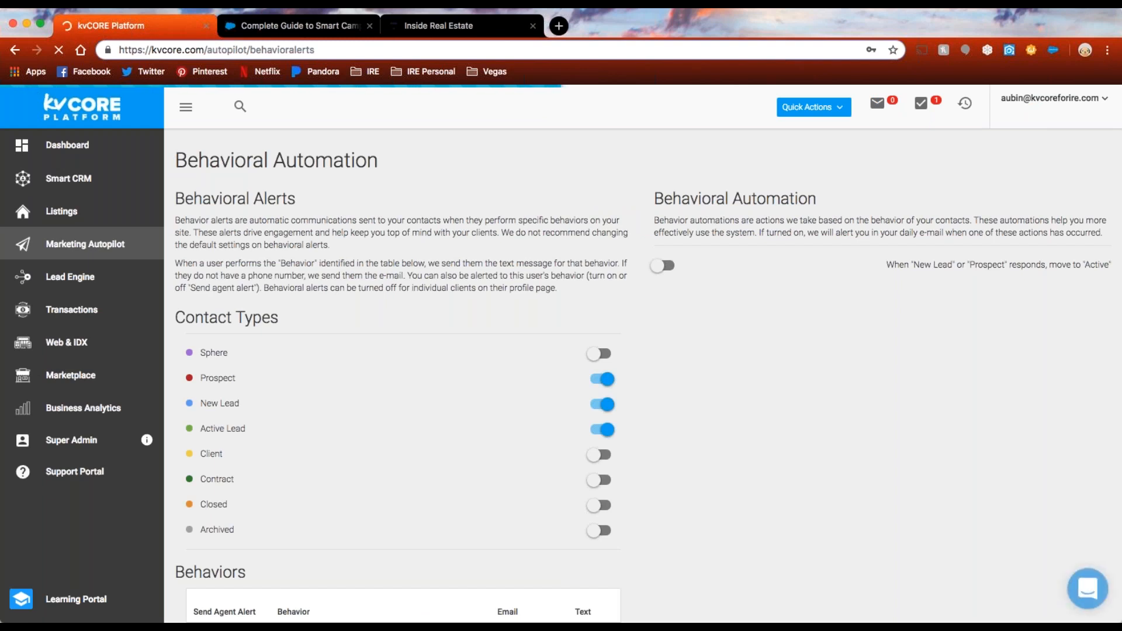
# Step: Examine the Contact Types switches for behavioral alerts, highlighting the section heading
pyautogui.scroll(-3, 725, 369)
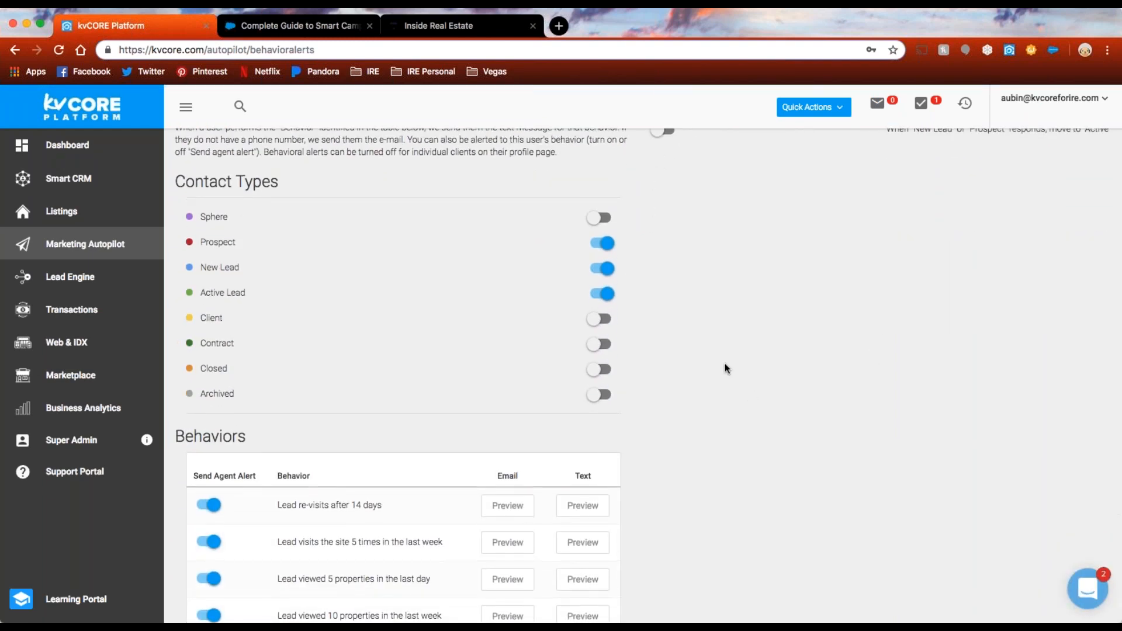
pyautogui.scroll(-1, 313, 297)
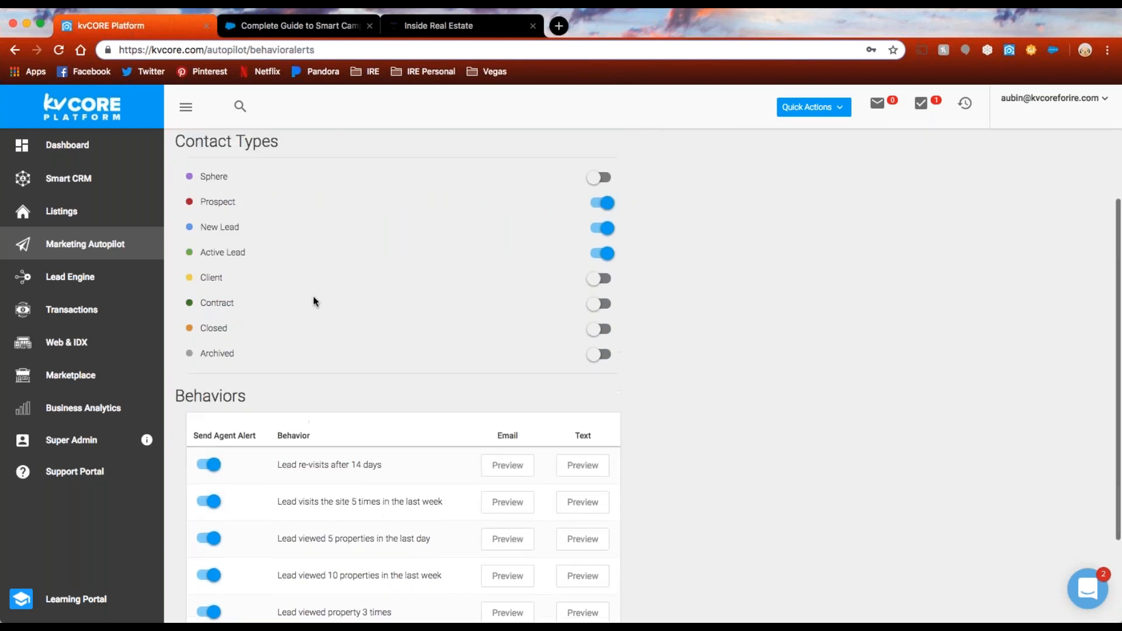
pyautogui.moveTo(176, 156); pyautogui.dragTo(294, 160)
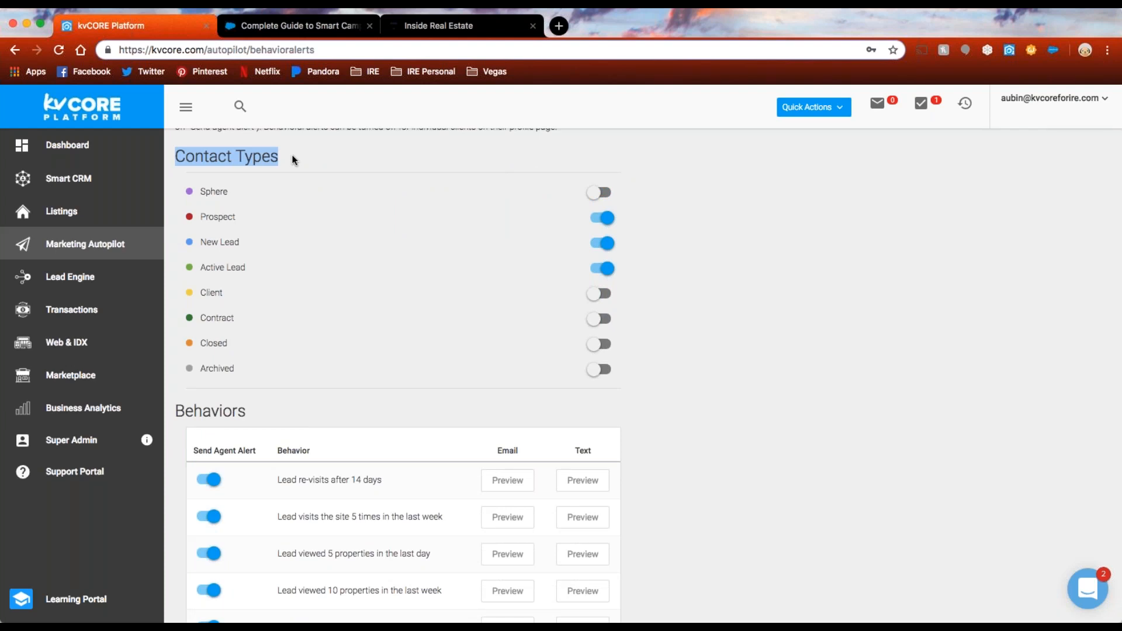
pyautogui.click(334, 162)
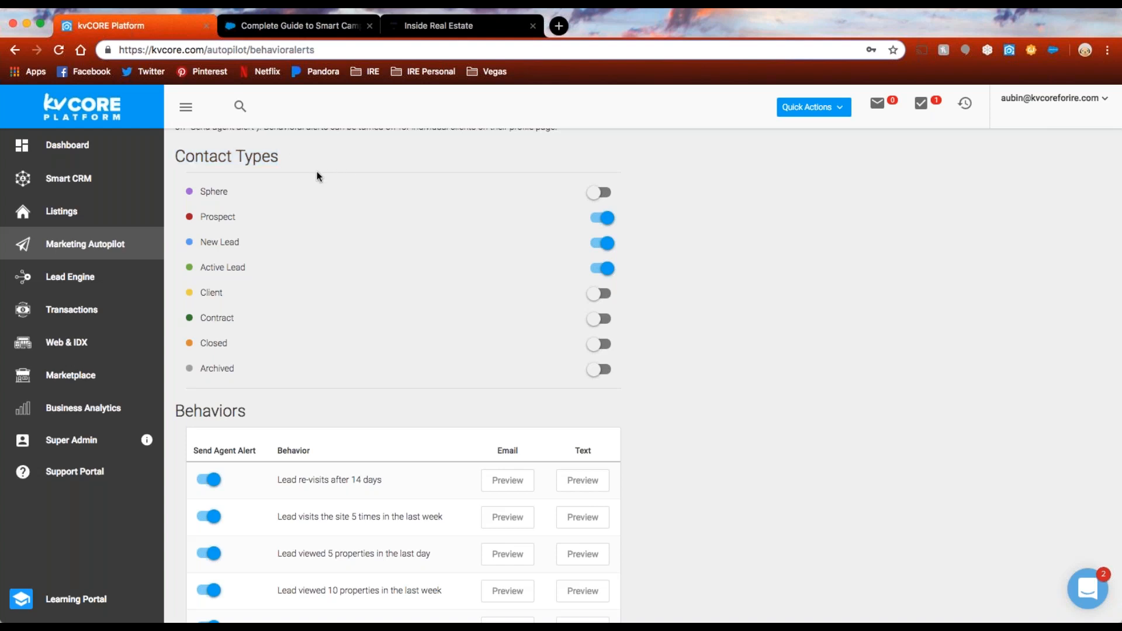
# Step: Switch to the support portal, search for "status" and open the "Contact Statuses" article
pyautogui.click(279, 27)
pyautogui.doubleClick(332, 123)
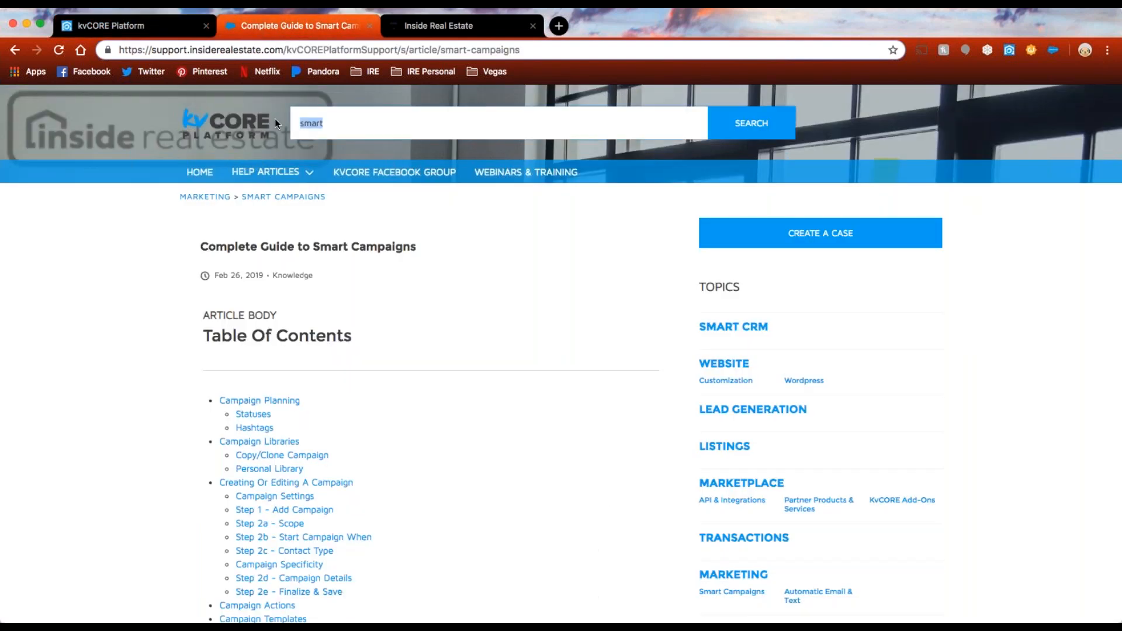
pyautogui.write('status')
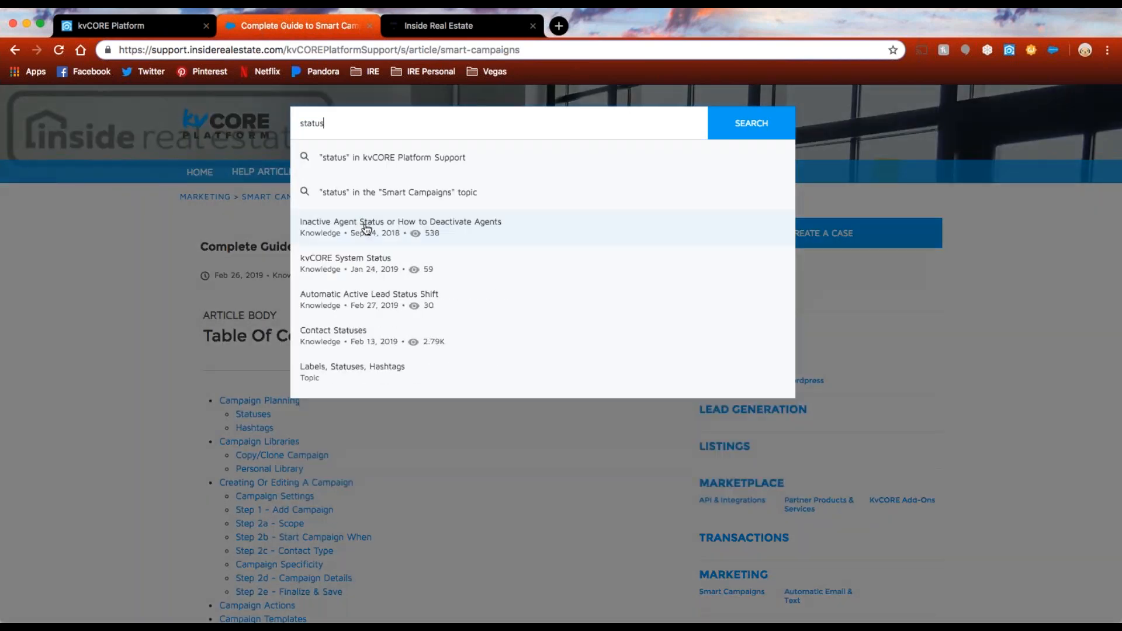
pyautogui.click(365, 343)
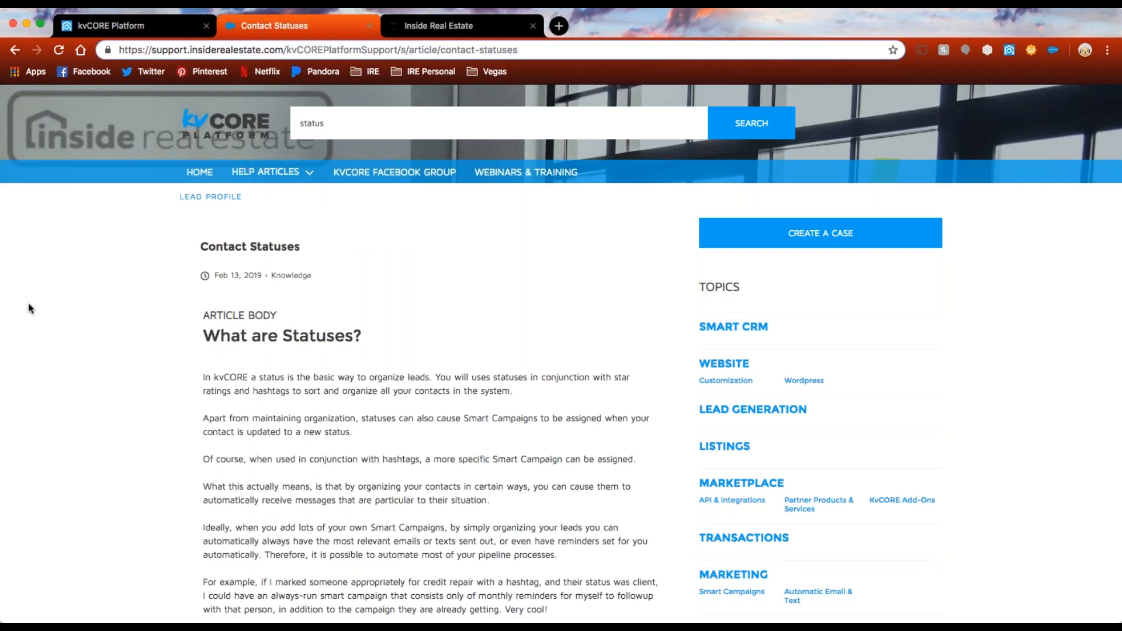
# Step: Find the default statuses in the article and highlight their definitions from Sphere through Archive
pyautogui.scroll(-10, 30, 308)
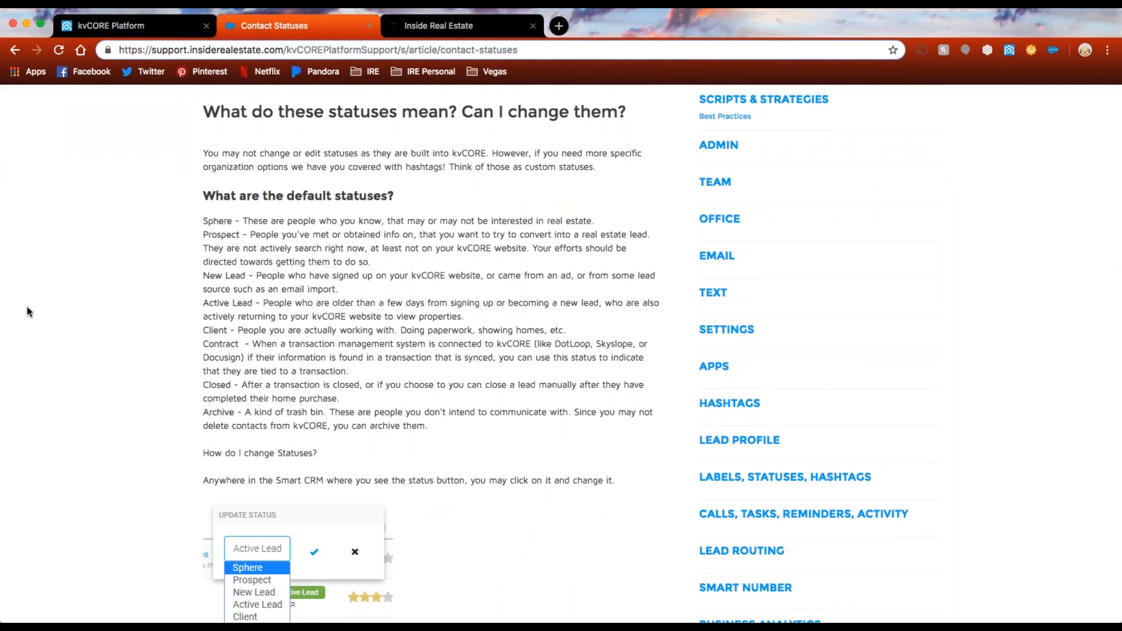
pyautogui.scroll(-1, 41, 304)
pyautogui.moveTo(202, 214); pyautogui.dragTo(478, 426)
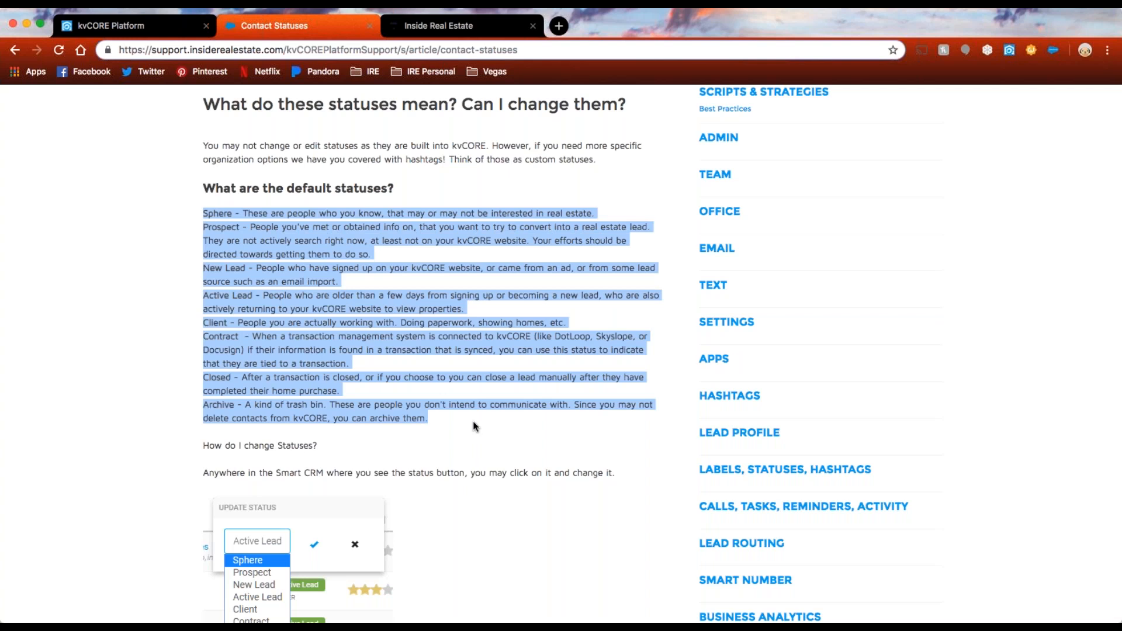
# Step: Select the Contact Statuses article's web address, and highlight the Sphere definition in its text
pyautogui.press('super+l')
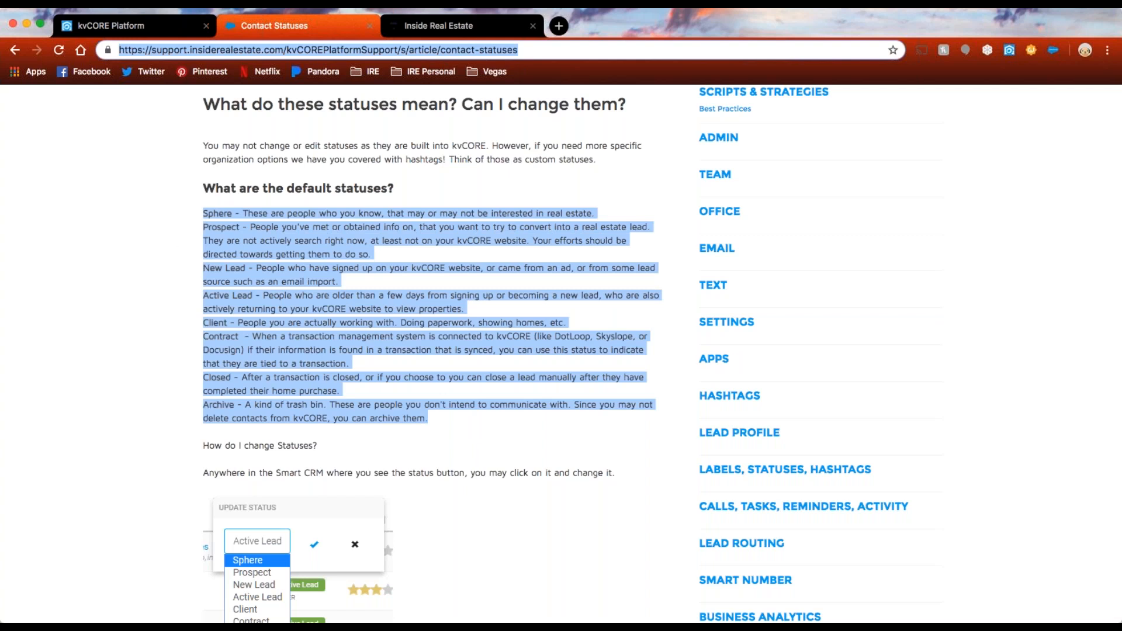
pyautogui.press('super+Tab')
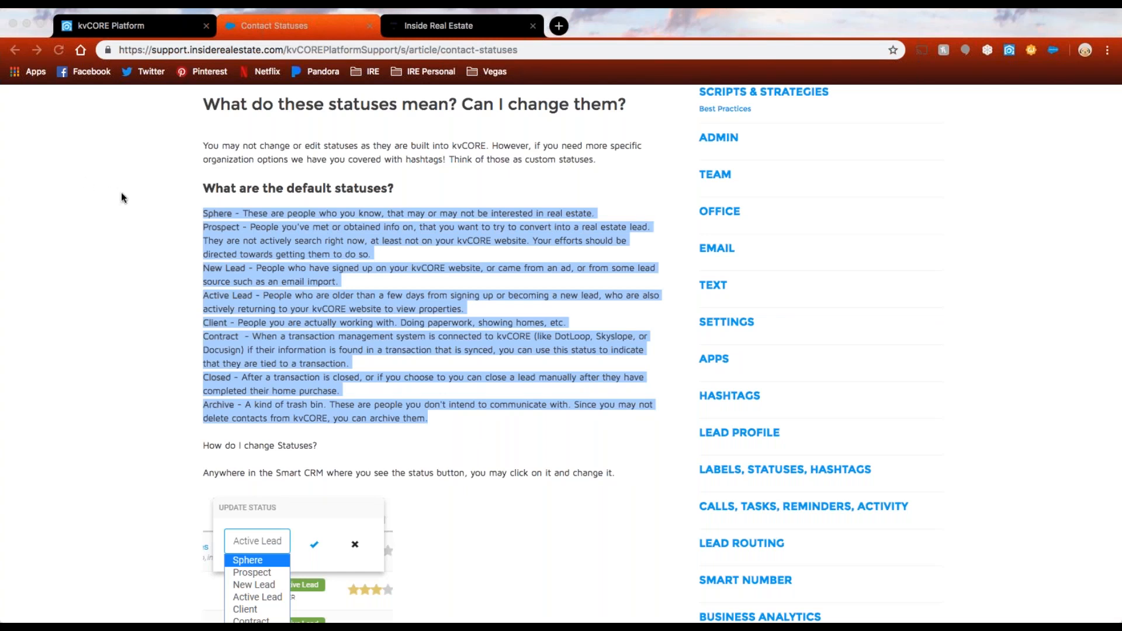
pyautogui.press('super+Tab')
pyautogui.click(127, 217)
pyautogui.moveTo(204, 213); pyautogui.dragTo(603, 216)
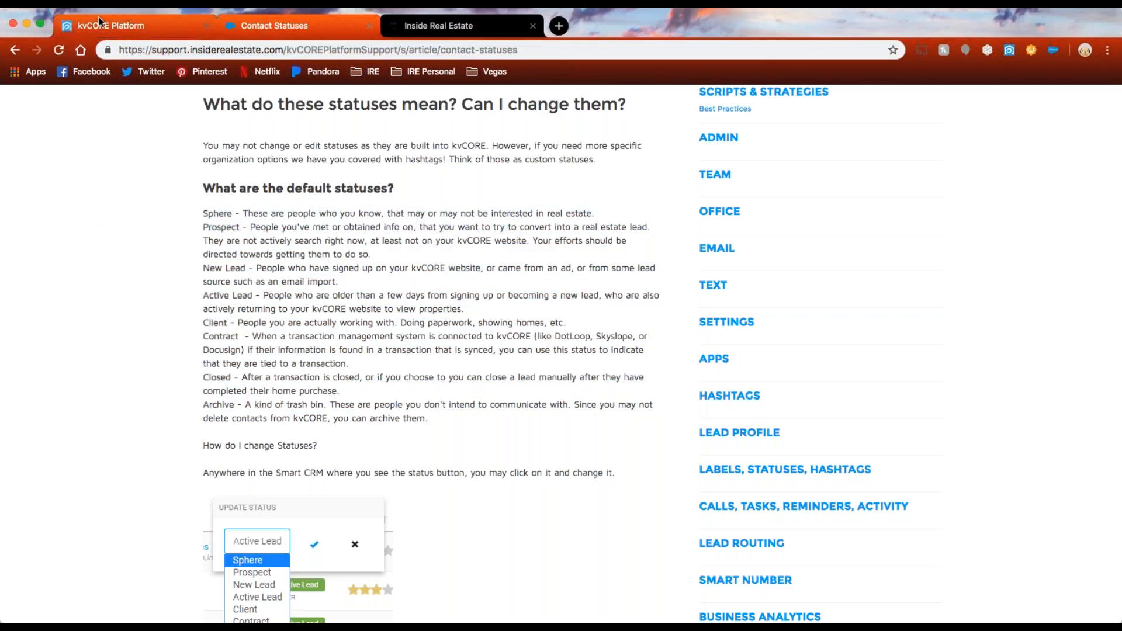
# Step: Return to the Behavioral Automation page in kvCORE and review the alert description, the contact types and the behaviors table
pyautogui.click(102, 17)
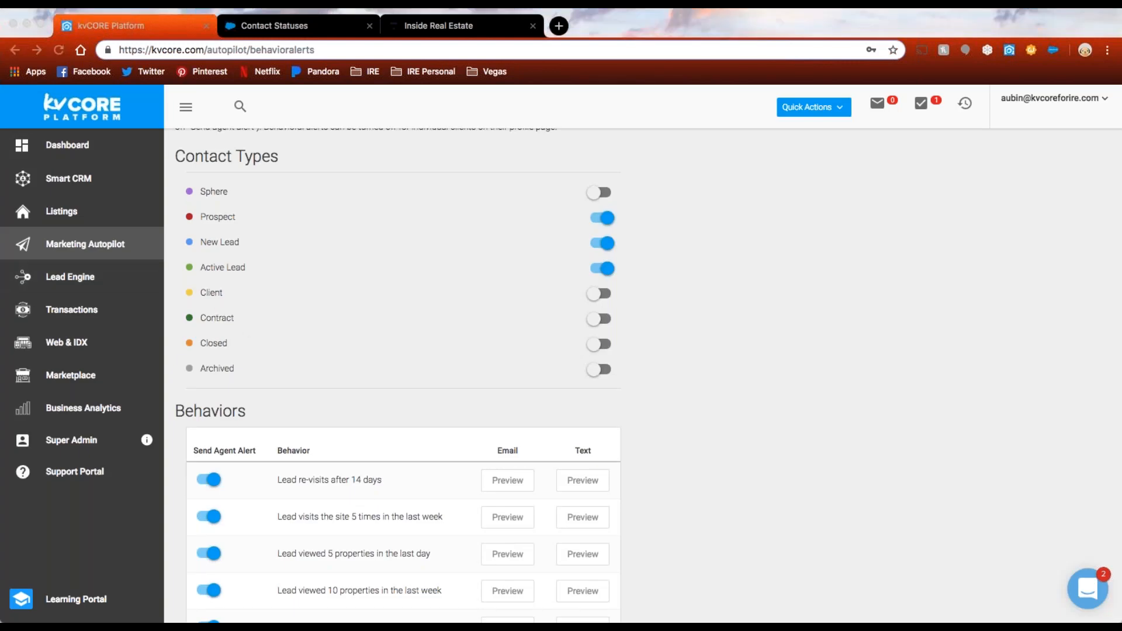
pyautogui.scroll(2, 408, 229)
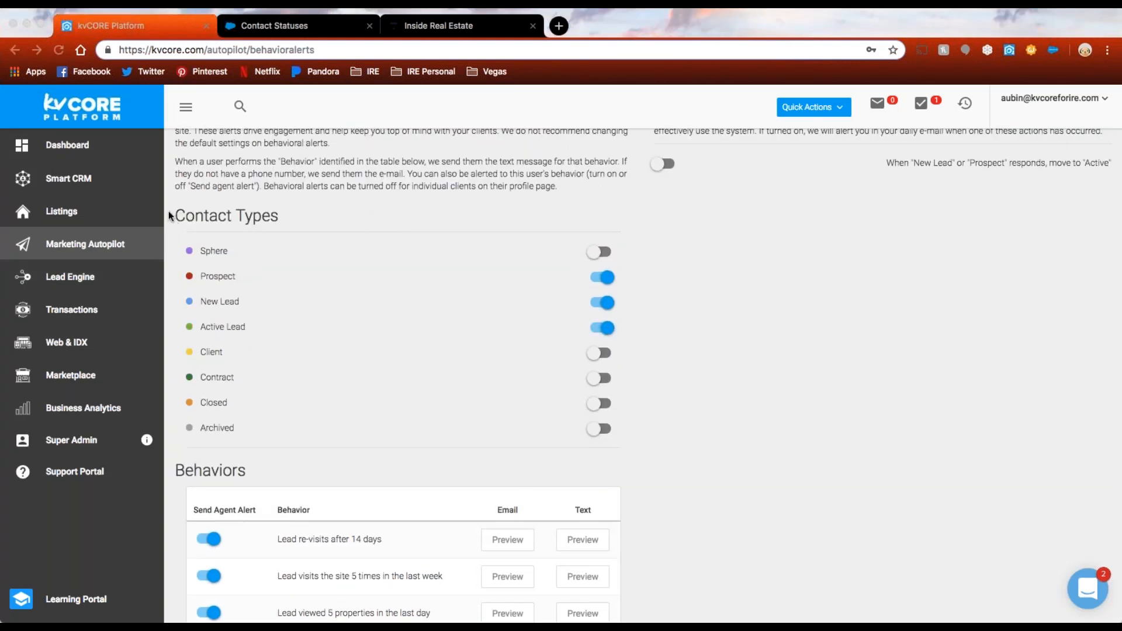
pyautogui.click(295, 220)
pyautogui.scroll(3, 344, 222)
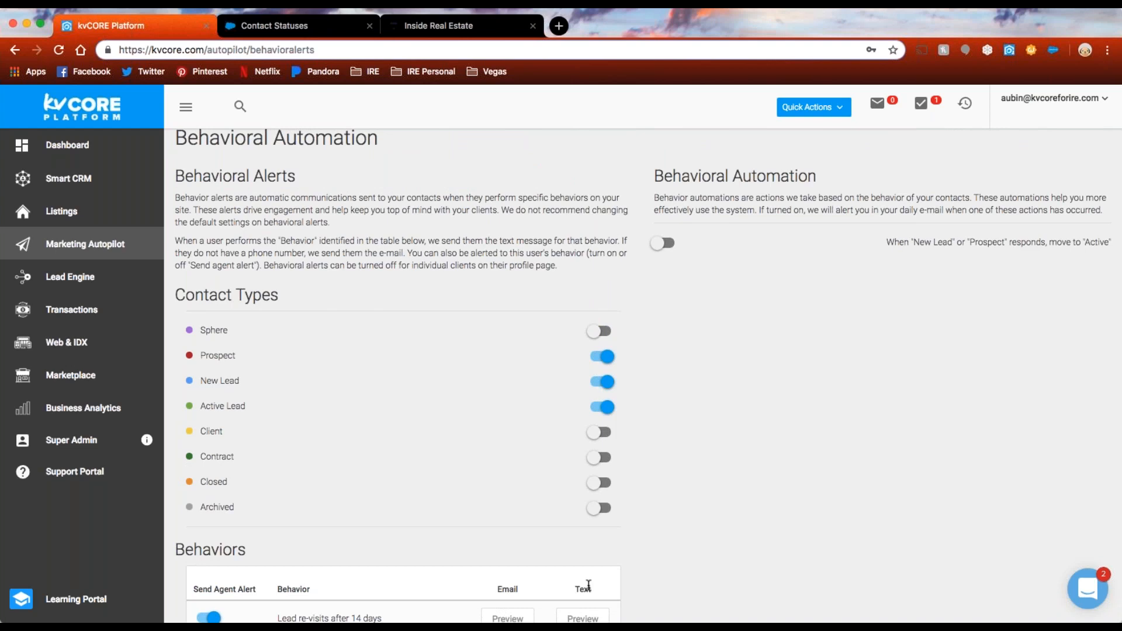
pyautogui.scroll(-8, 588, 585)
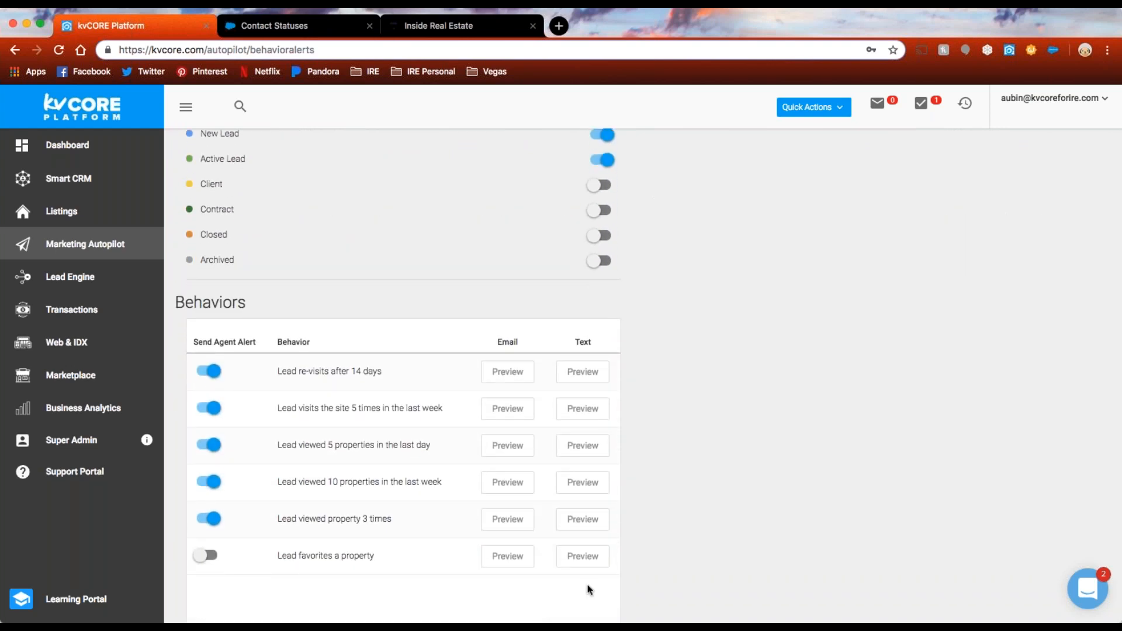
pyautogui.scroll(4, 403, 533)
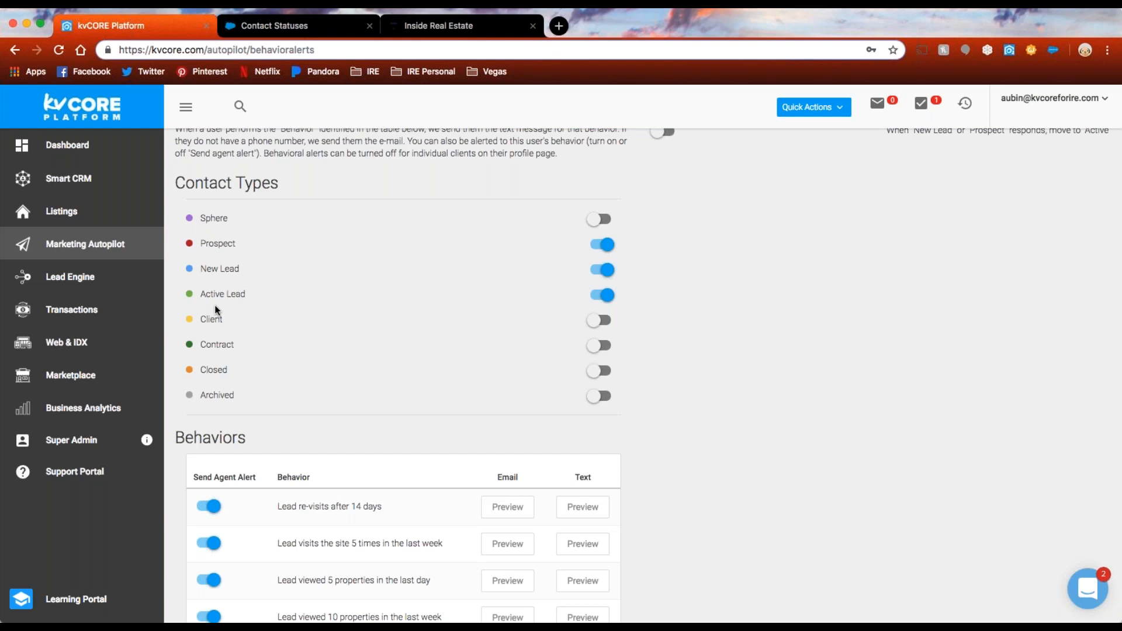
# Step: Examine the Behaviors table by highlighting the listed lead behaviors and the Email, Text and Send Agent Alert column headings
pyautogui.scroll(-3, 378, 371)
pyautogui.moveTo(378, 525); pyautogui.dragTo(270, 338)
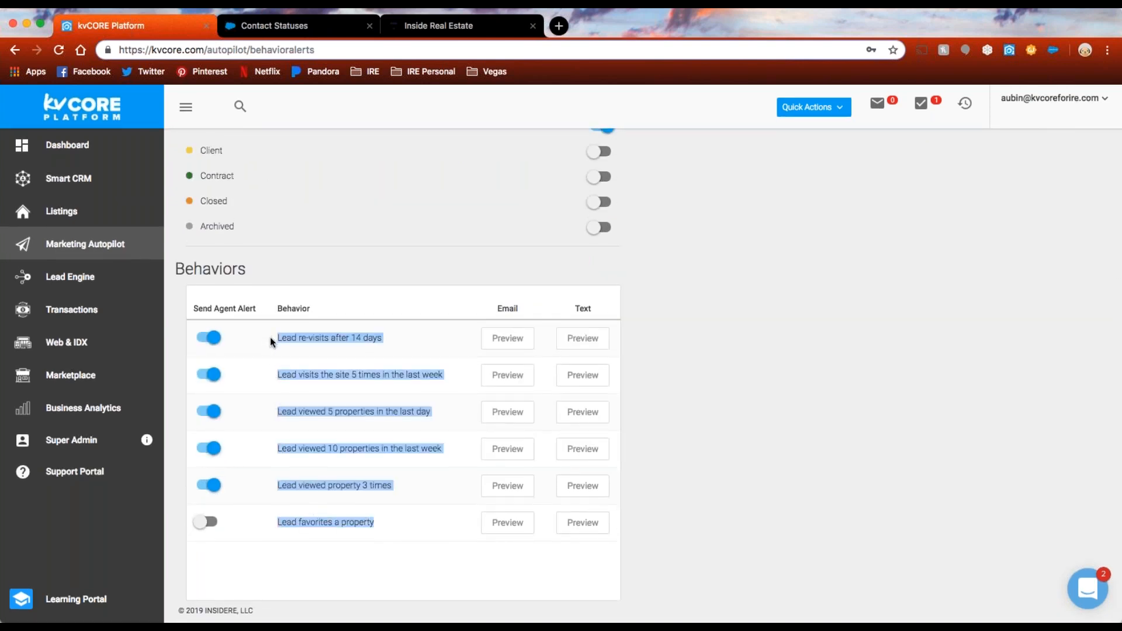
pyautogui.click(362, 300)
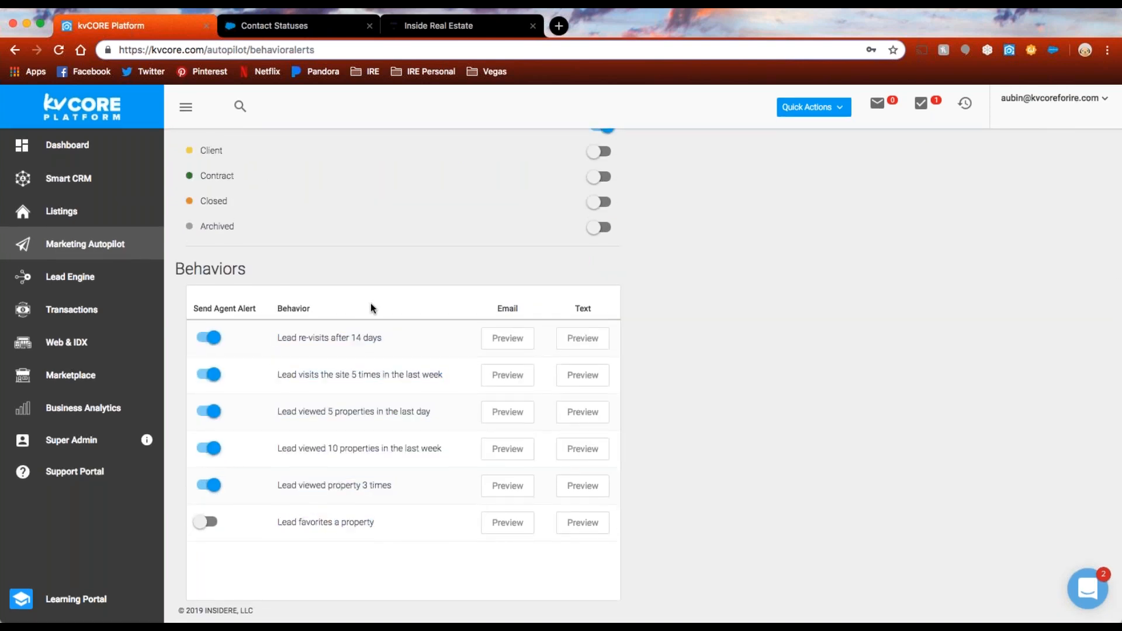
pyautogui.moveTo(498, 309); pyautogui.dragTo(604, 313)
pyautogui.click(604, 312)
pyautogui.moveTo(257, 310); pyautogui.dragTo(188, 313)
pyautogui.click(326, 309)
# Step: Review the Behavioral Automation rule that moves a responding "New Lead" or "Prospect" to "Active"
pyautogui.scroll(5, 906, 454)
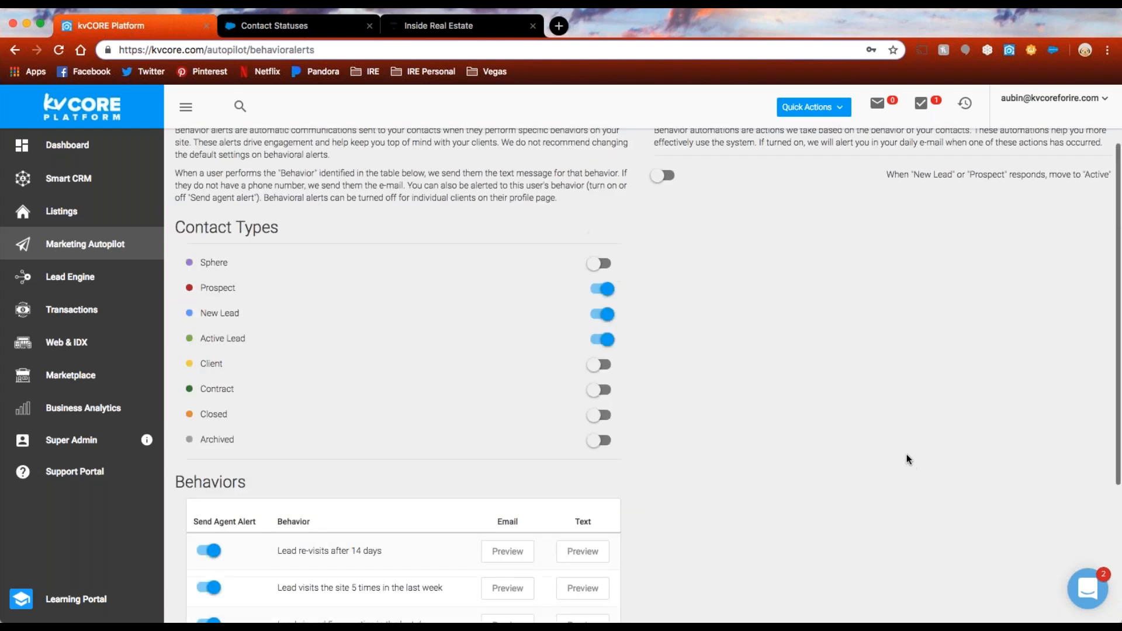
pyautogui.moveTo(653, 195); pyautogui.dragTo(835, 197)
pyautogui.click(836, 196)
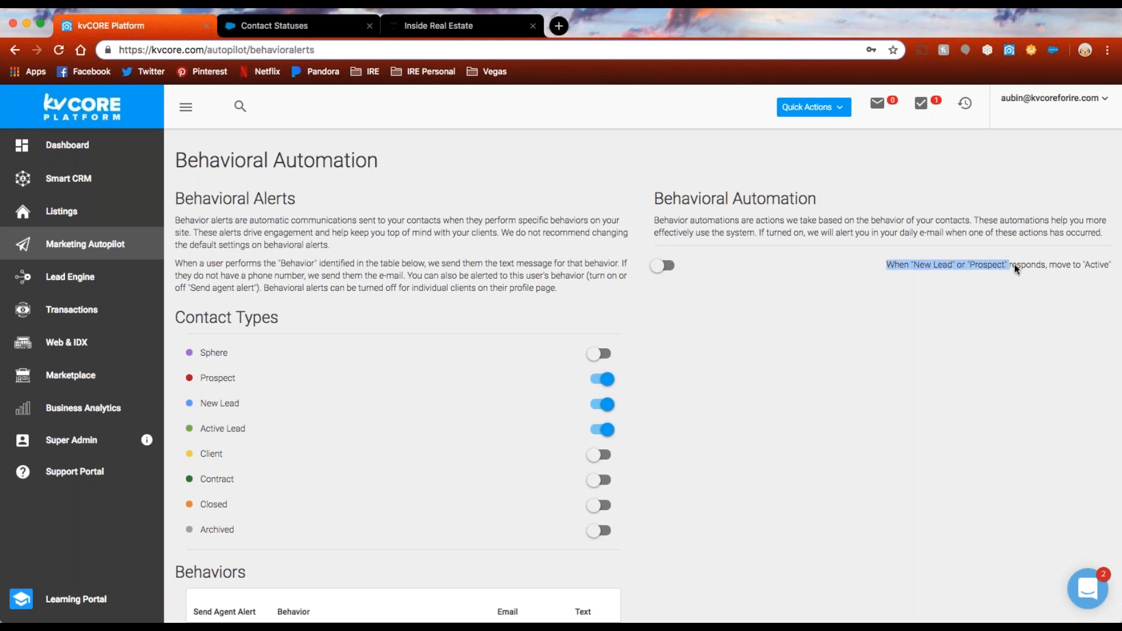
pyautogui.click(1046, 282)
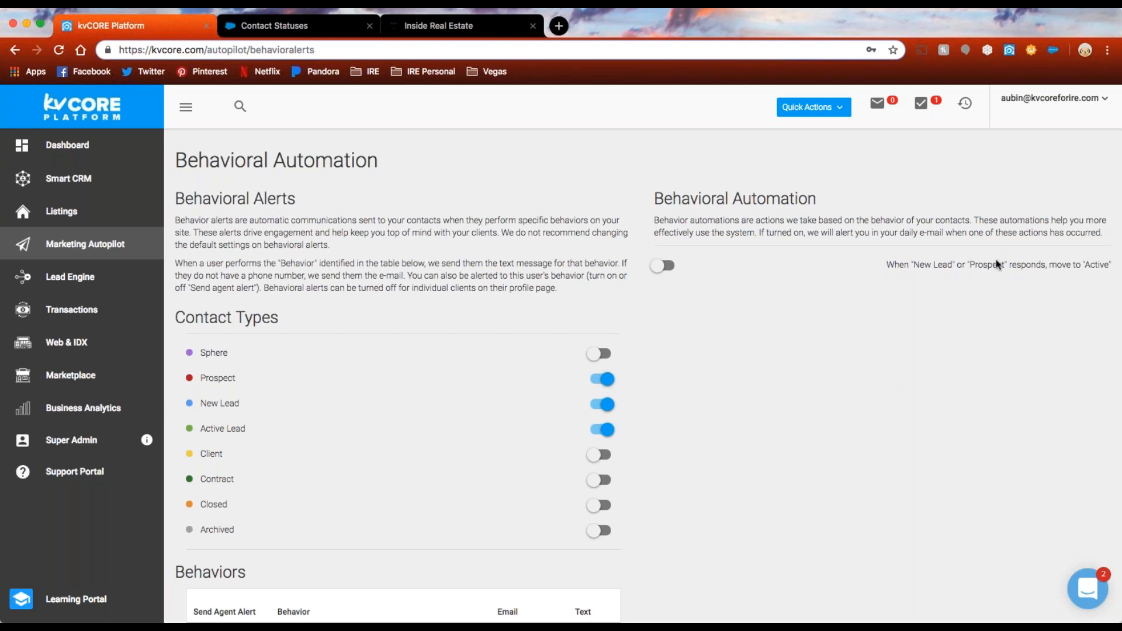
# Step: Highlight the end of the move-to-Active automation rule, and return to the Marketing Autopilot overview to highlight the Behavioral Automation heading
pyautogui.moveTo(1048, 264); pyautogui.dragTo(1114, 266)
pyautogui.click(1098, 289)
pyautogui.click(107, 247)
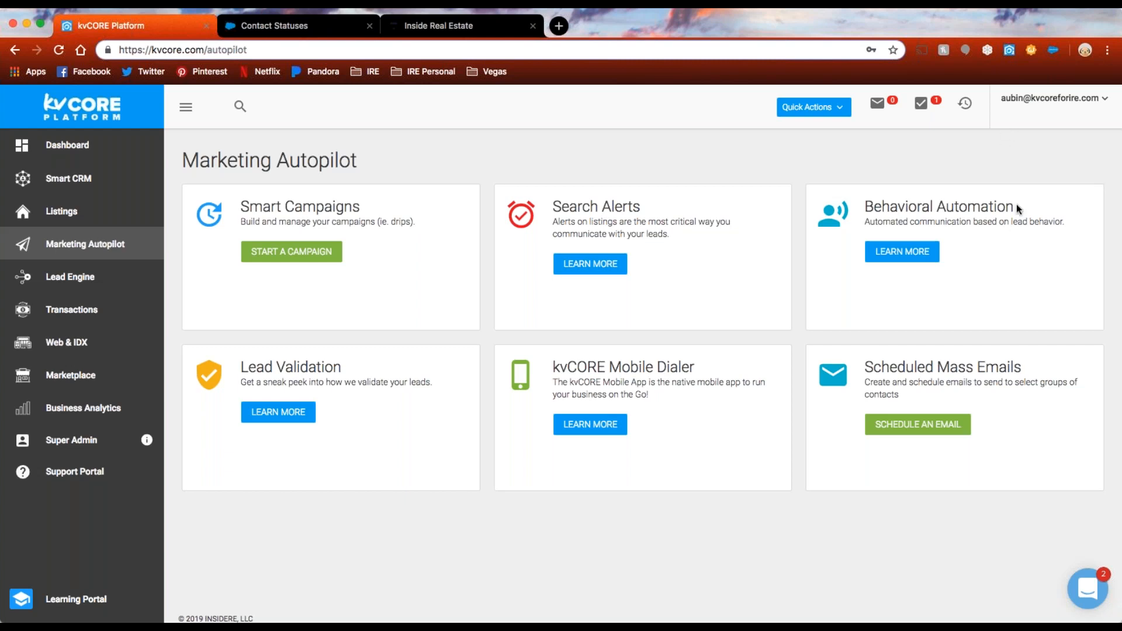
pyautogui.moveTo(1013, 209); pyautogui.dragTo(863, 207)
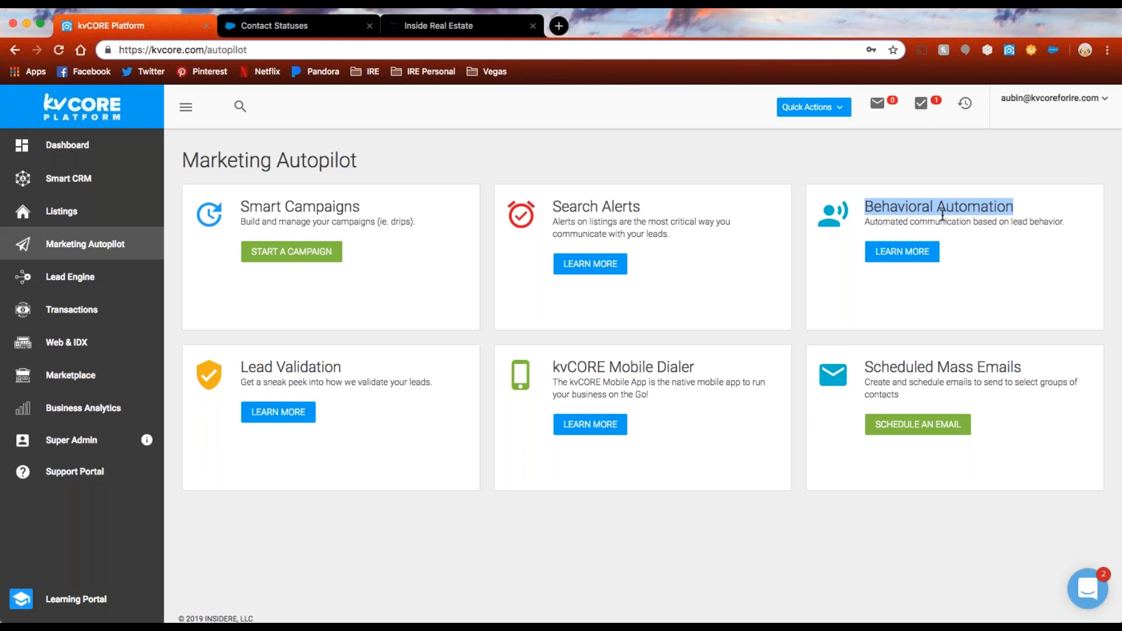
pyautogui.click(909, 167)
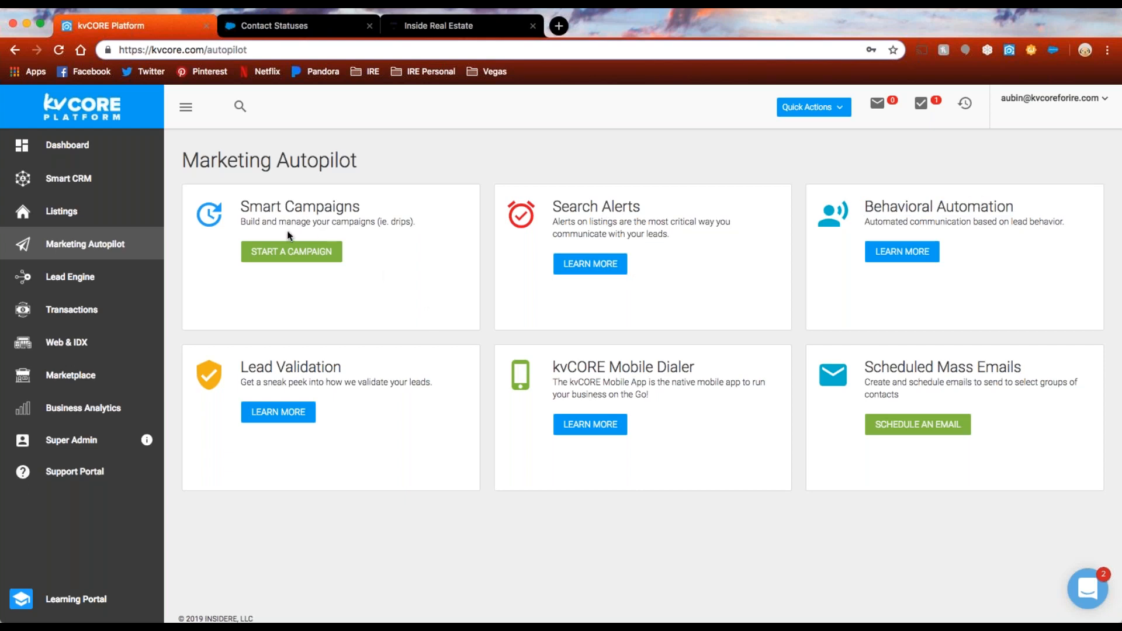
# Step: Highlight the Smart Campaigns heading on the Marketing Autopilot overview and open the Smart Campaigns library
pyautogui.moveTo(244, 207); pyautogui.dragTo(368, 209)
pyautogui.click(369, 208)
pyautogui.click(318, 252)
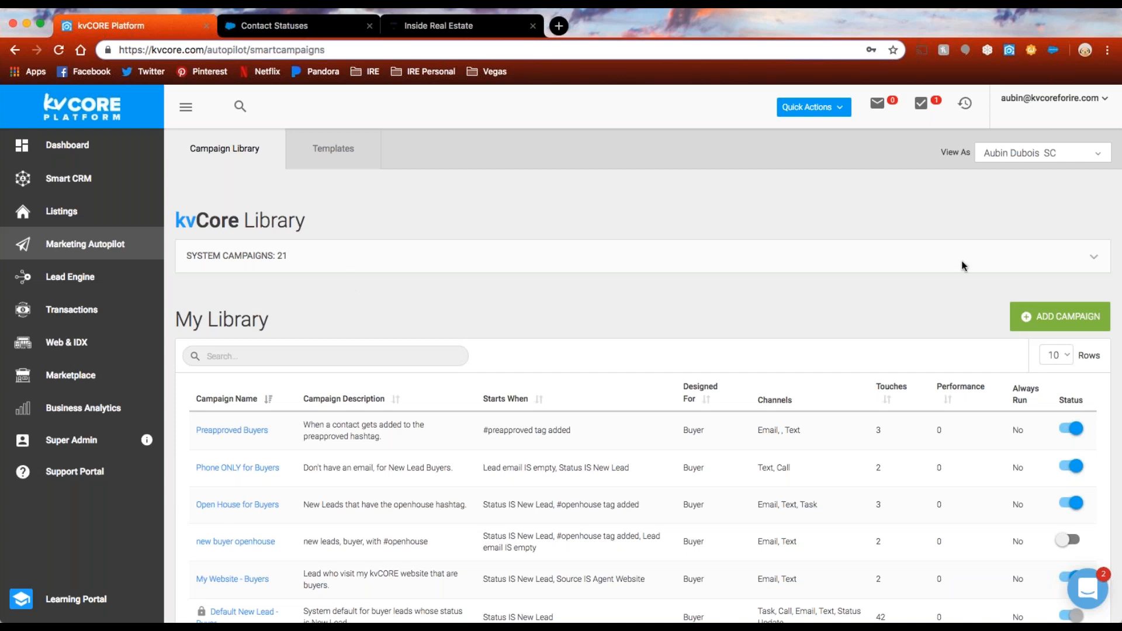
# Step: Expand the kvCore Library system campaigns, highlight the channels of "Kunversion Default - Buyer", and collapse the list again
pyautogui.click(1094, 257)
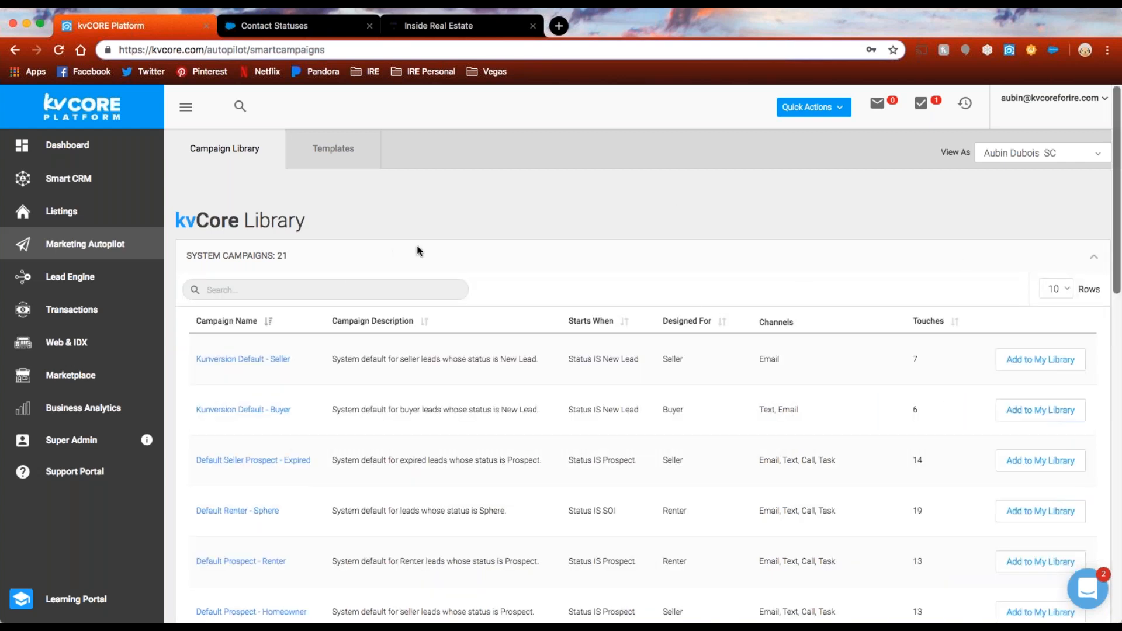
pyautogui.scroll(-4, 416, 249)
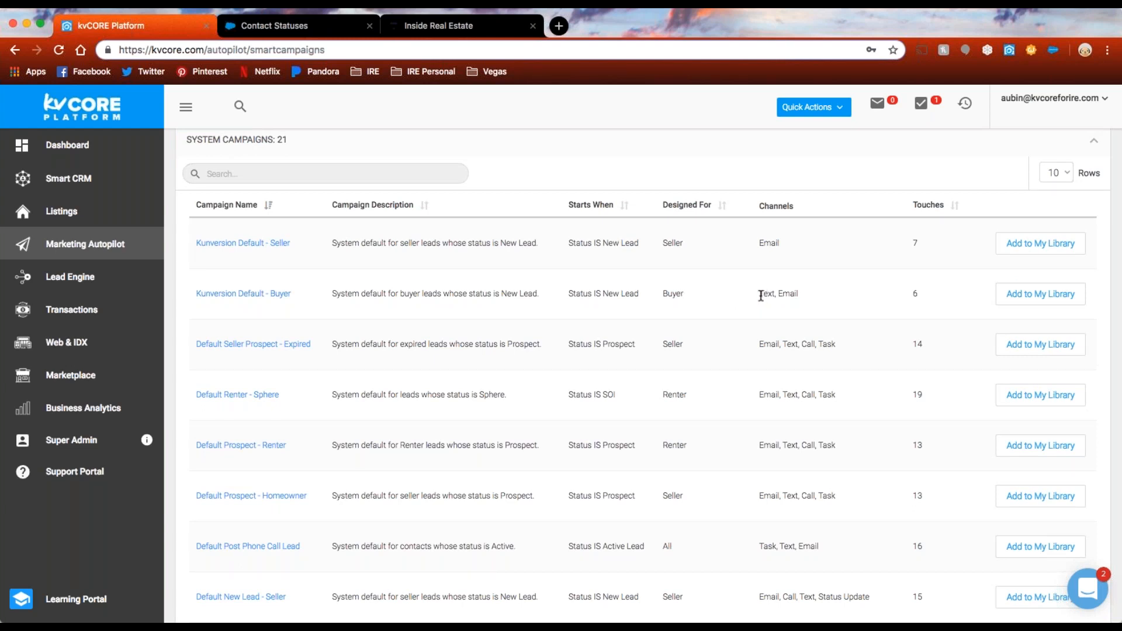
pyautogui.moveTo(760, 295); pyautogui.dragTo(810, 294)
pyautogui.click(703, 292)
pyautogui.scroll(2, 1051, 187)
pyautogui.click(1094, 204)
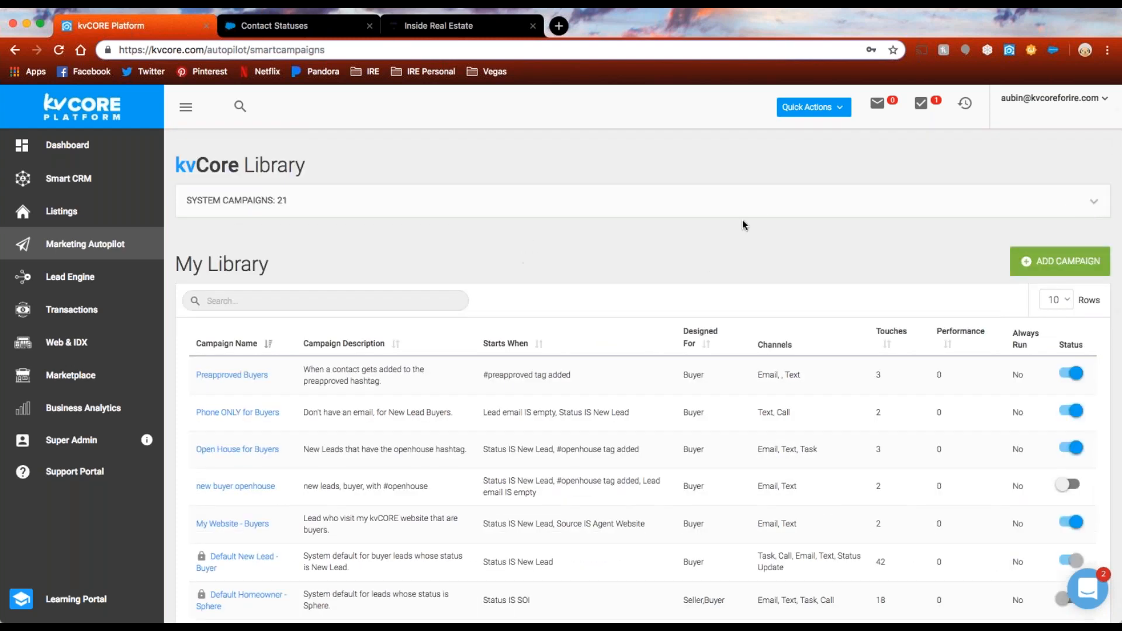
# Step: View the campaign actions of the system campaign "Default Seller Prospect - Expired" and return to all campaigns
pyautogui.click(1092, 202)
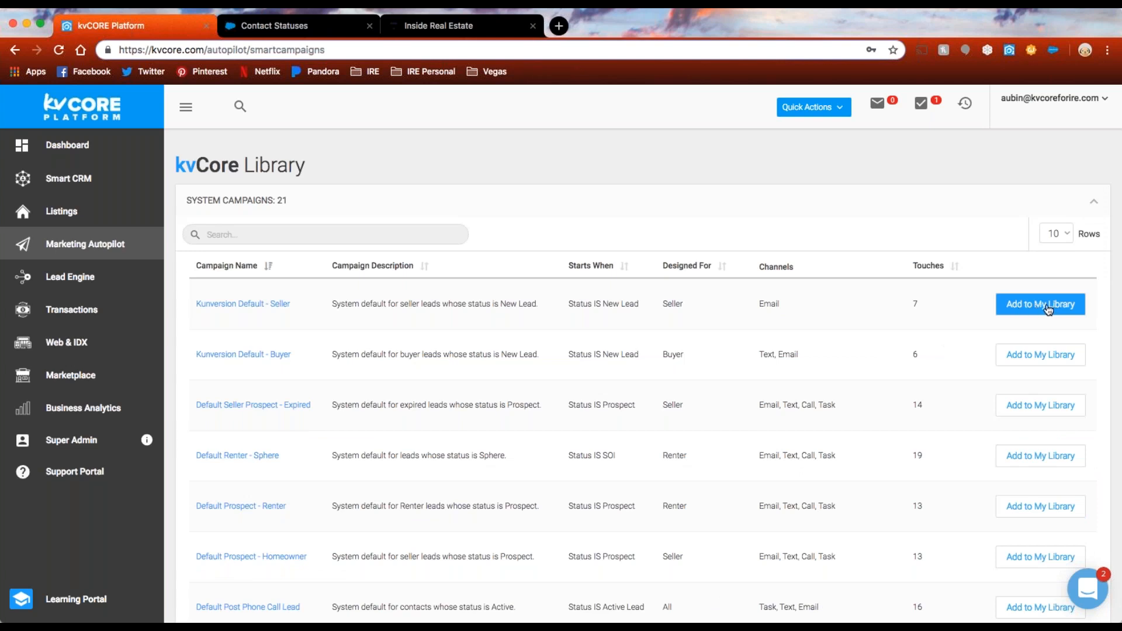
pyautogui.click(251, 406)
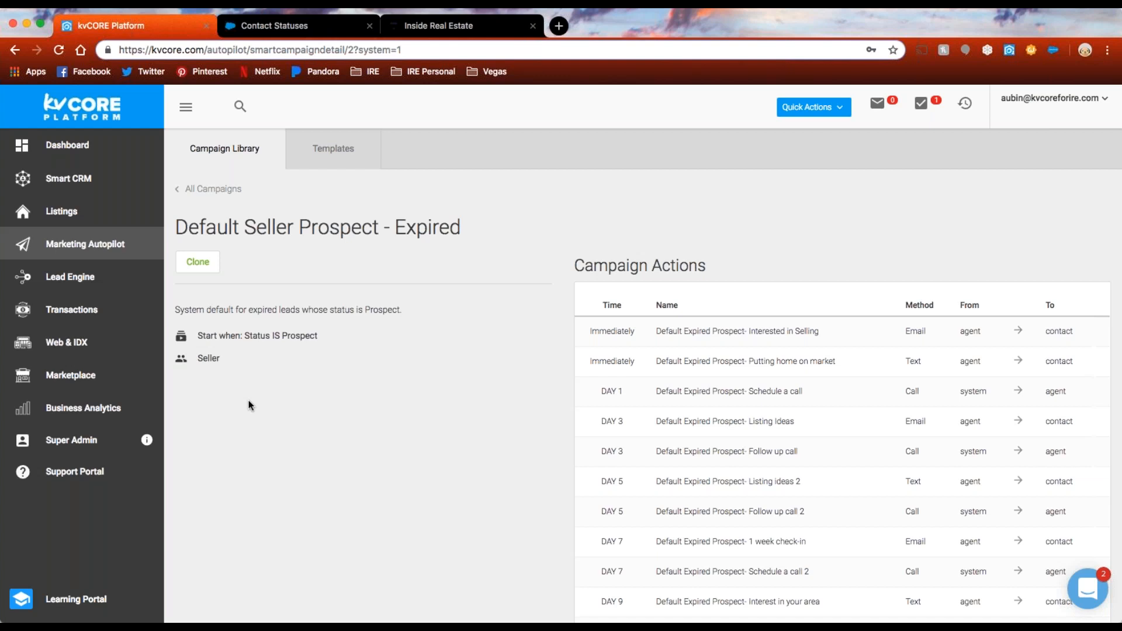
pyautogui.click(221, 190)
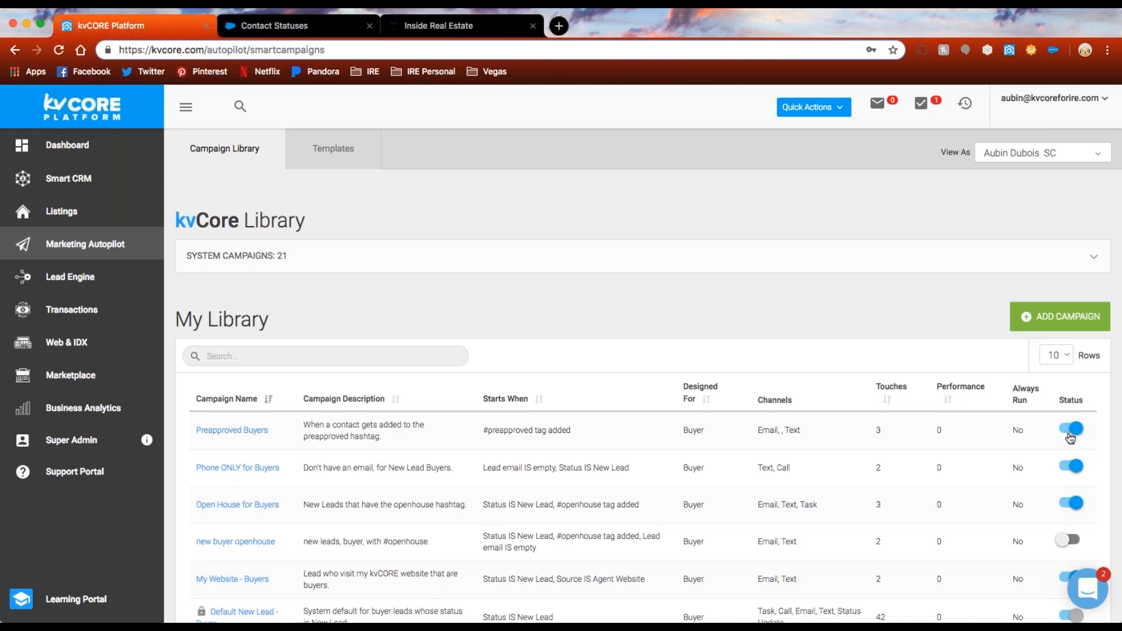
# Step: Highlight the My Library heading and review the listed campaigns down to the locked default ones
pyautogui.moveTo(177, 319); pyautogui.dragTo(290, 322)
pyautogui.click(290, 327)
pyautogui.scroll(-2, 642, 439)
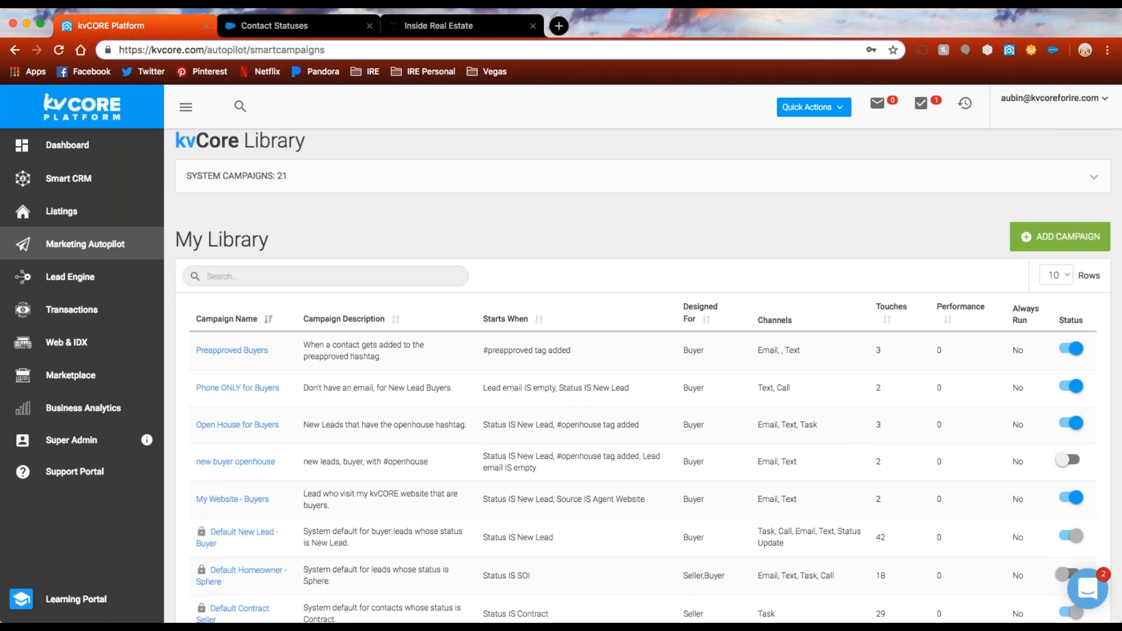
pyautogui.scroll(-2, 1035, 503)
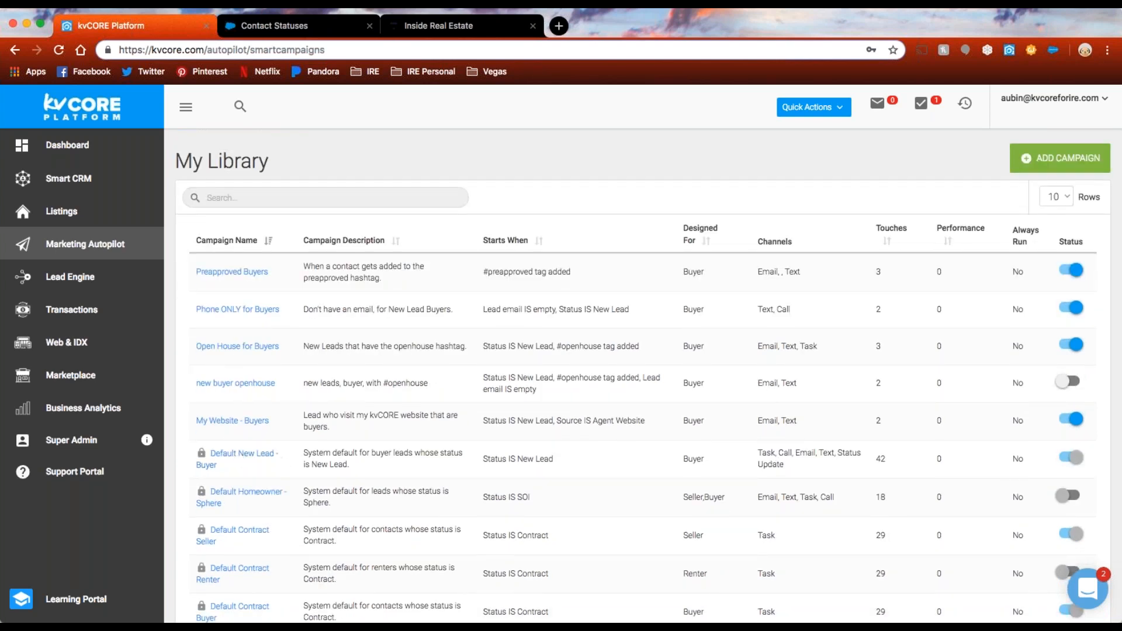
pyautogui.scroll(-2, 643, 380)
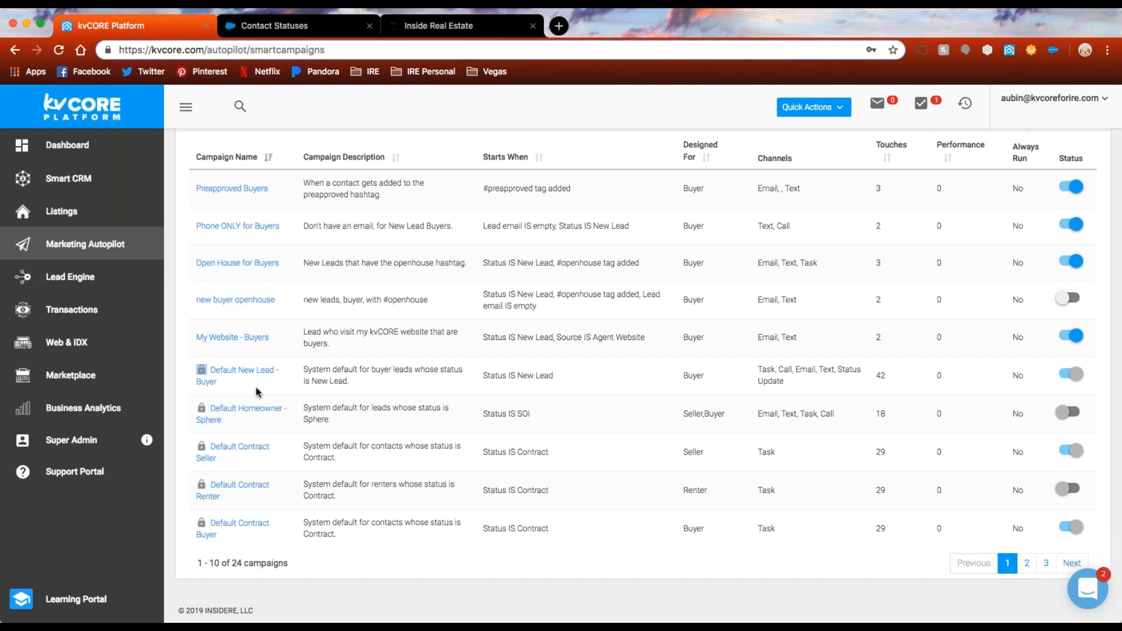
pyautogui.click(258, 389)
pyautogui.scroll(5, 320, 278)
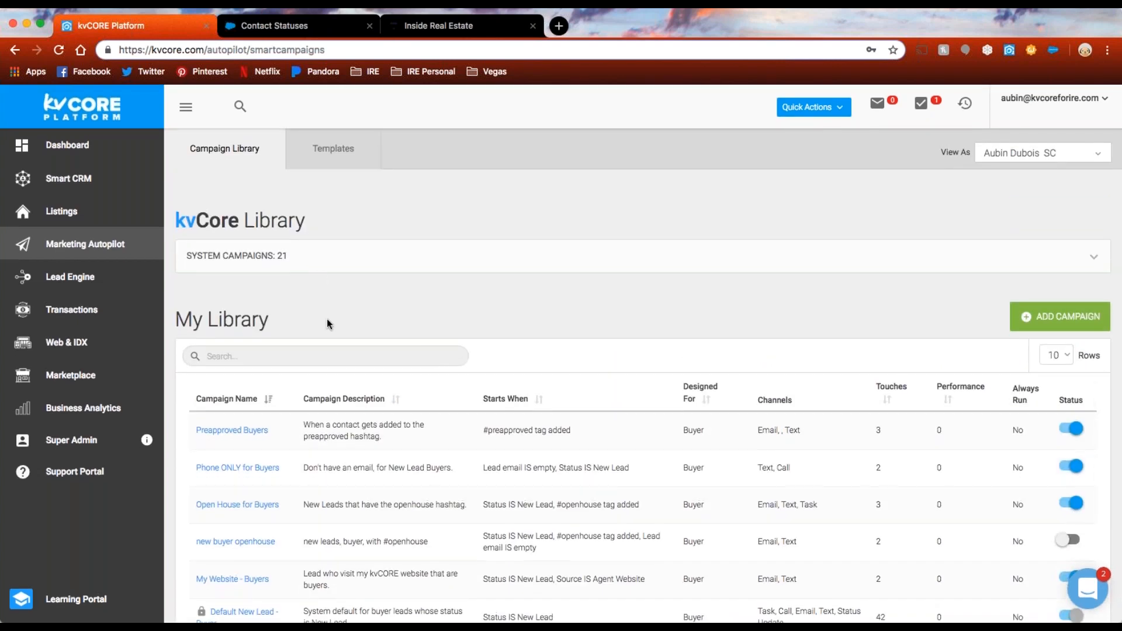
# Step: Browse pages 3 and 2 of the My Library campaign list to find the locked Default Closed campaign
pyautogui.scroll(-2, 327, 323)
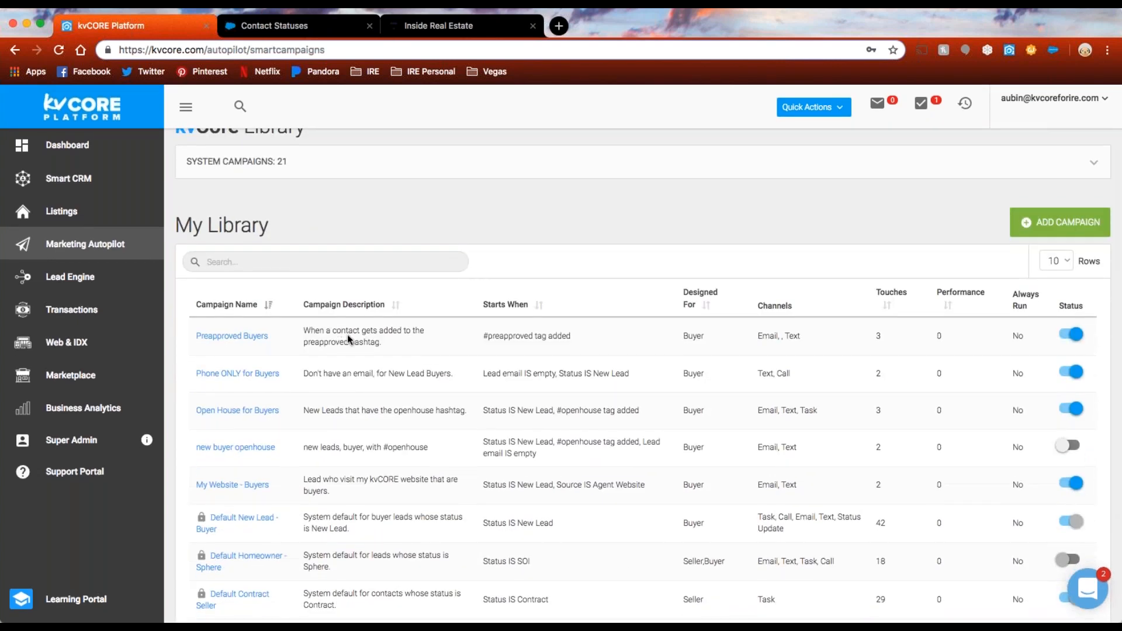
pyautogui.scroll(-3, 347, 336)
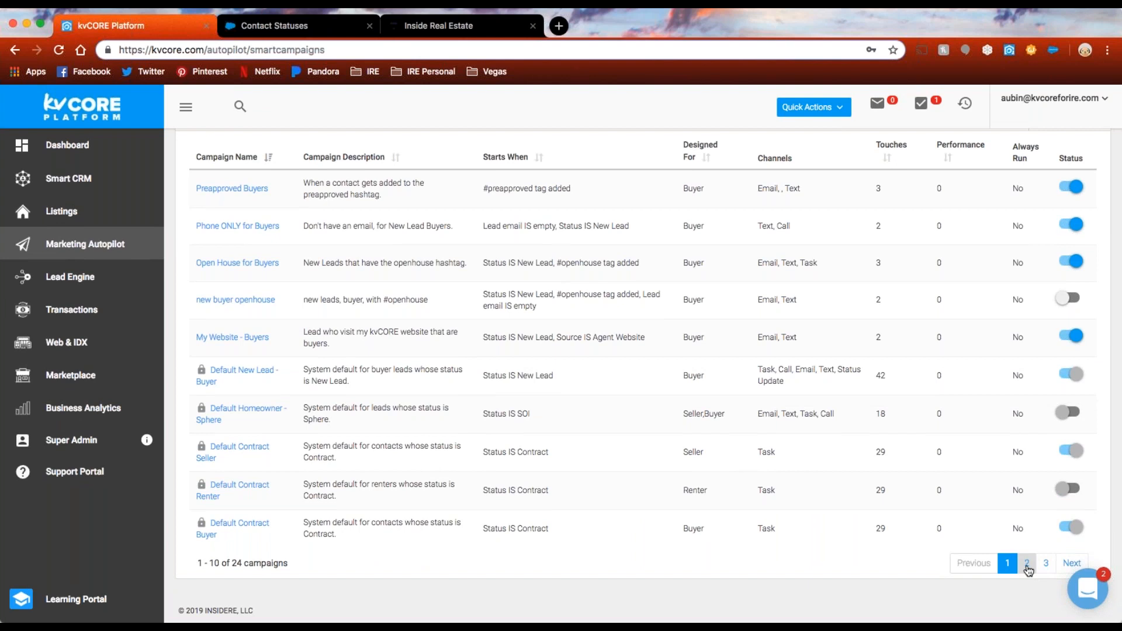
pyautogui.click(1027, 563)
pyautogui.click(1042, 564)
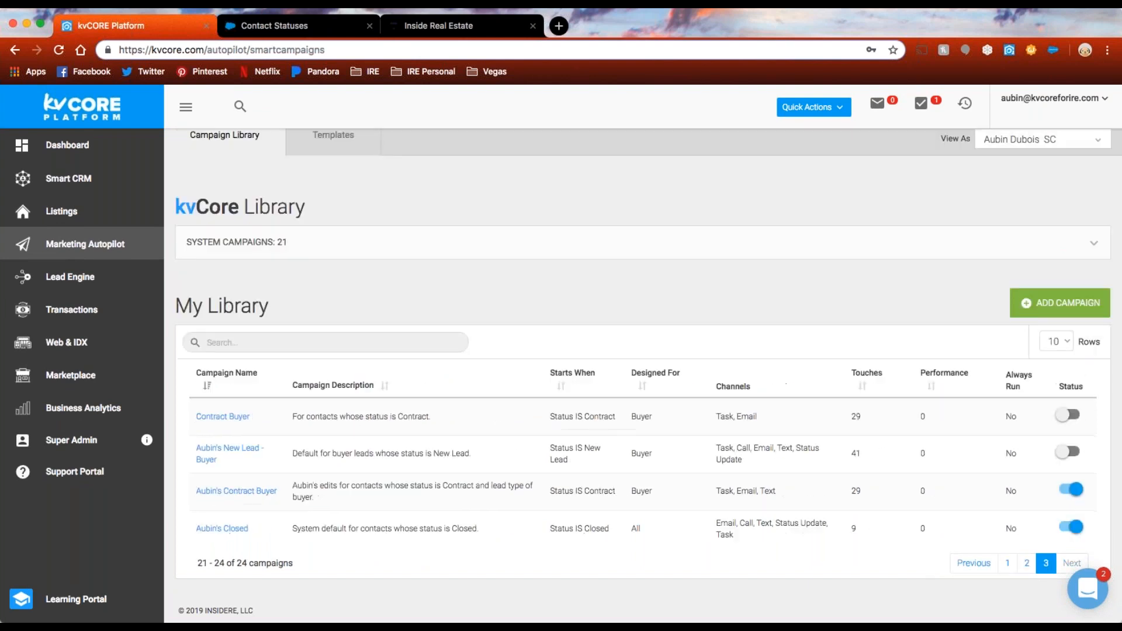
pyautogui.click(1027, 565)
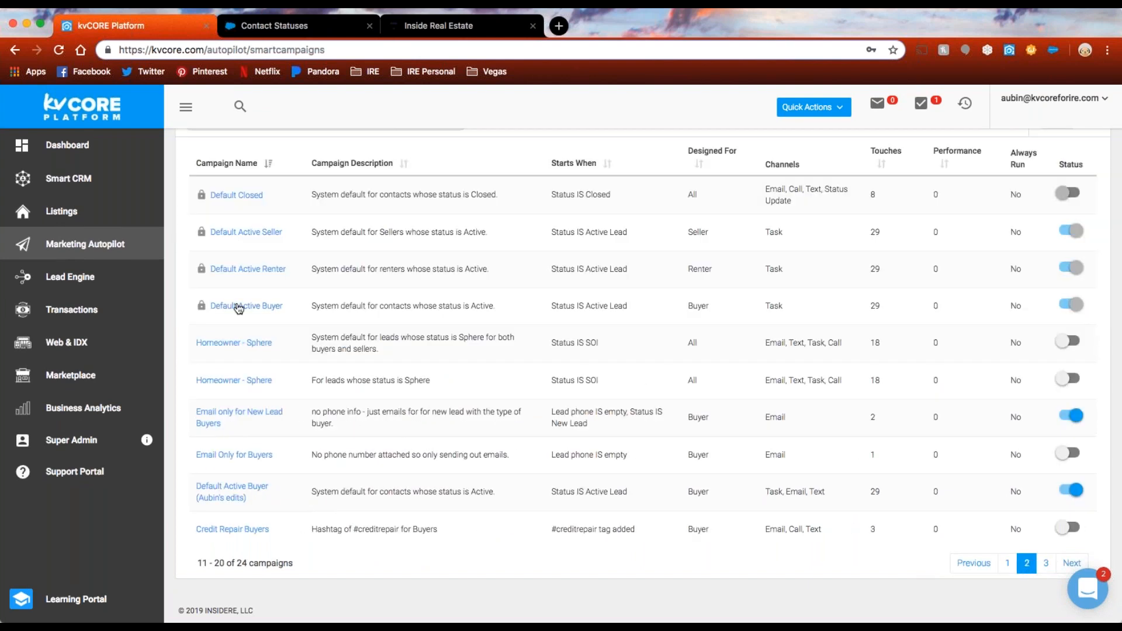
pyautogui.scroll(1, 234, 309)
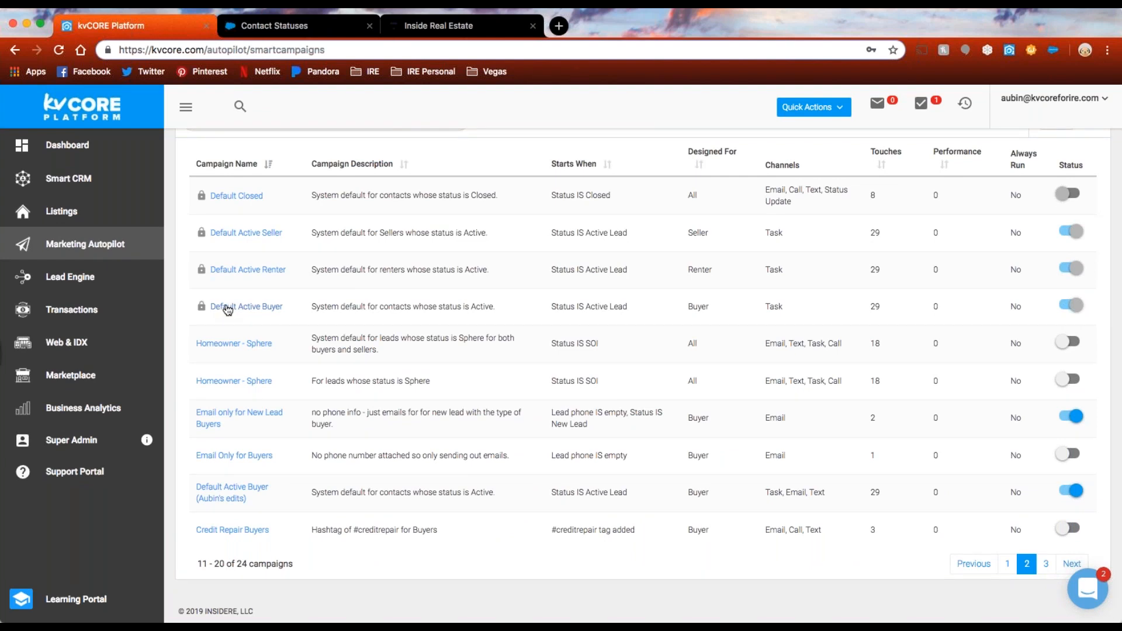
# Step: Open the Default Closed campaign and start cloning it, keeping the Status IS Closed trigger and the All audience
pyautogui.click(244, 200)
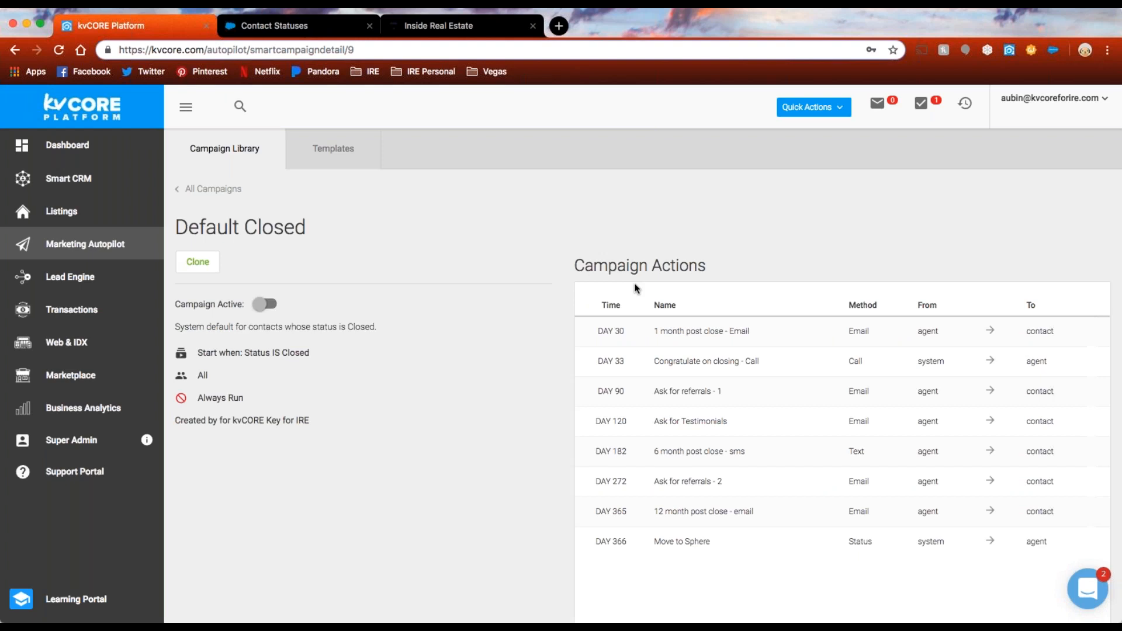
pyautogui.click(205, 264)
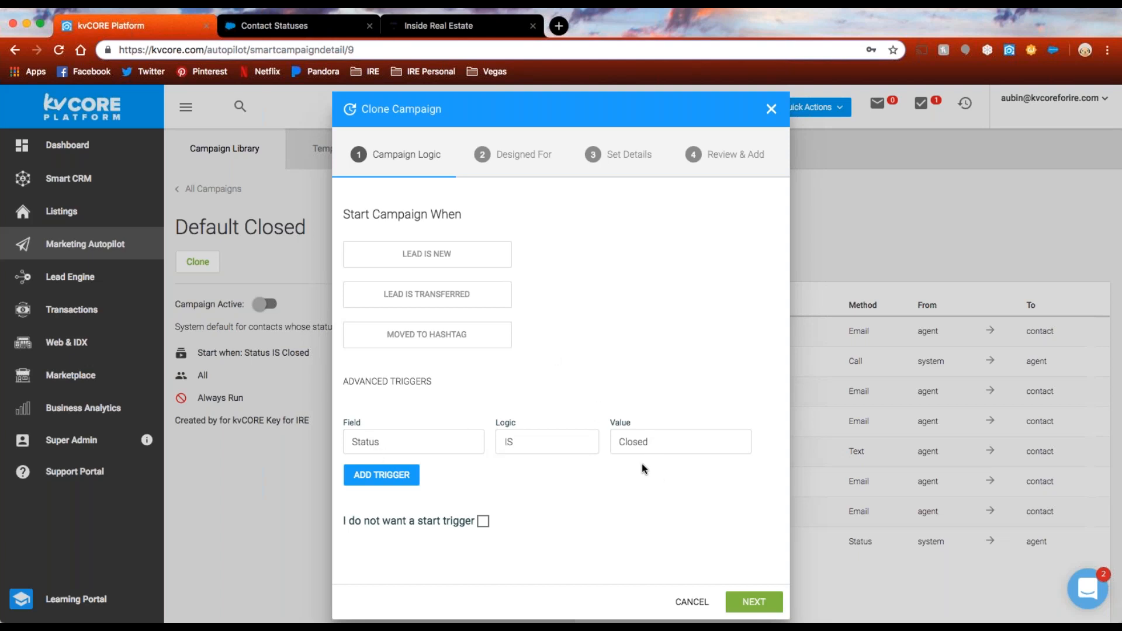
pyautogui.click(747, 603)
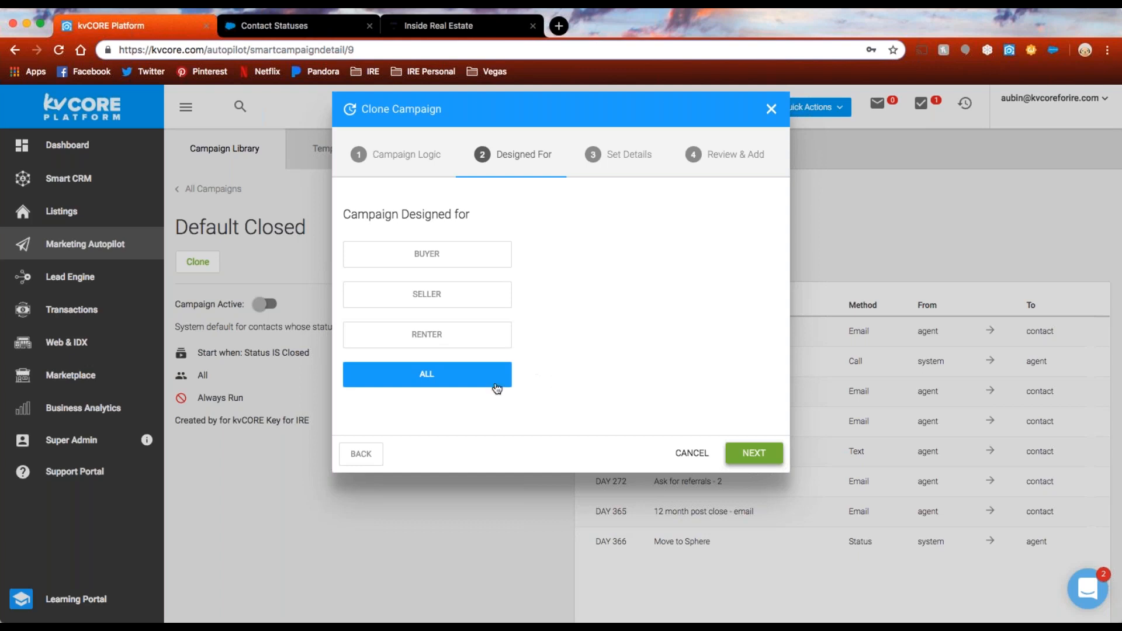
pyautogui.click(739, 458)
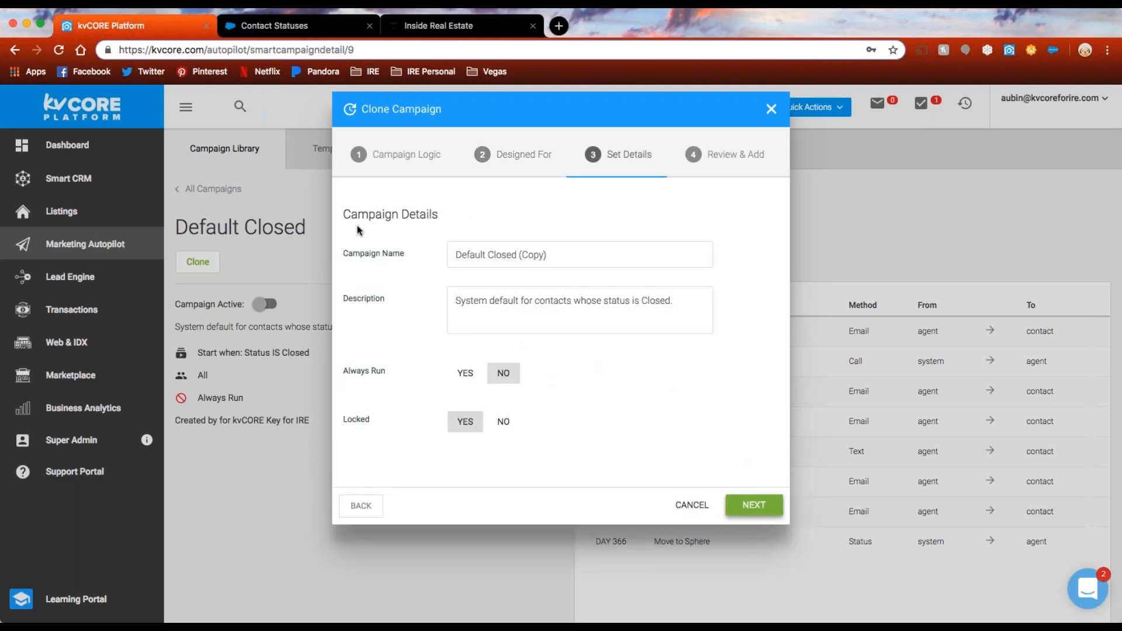
# Step: Name the cloned campaign "Closed" and change its description to "For contacts whose status is Closed."
pyautogui.moveTo(346, 215); pyautogui.dragTo(462, 221)
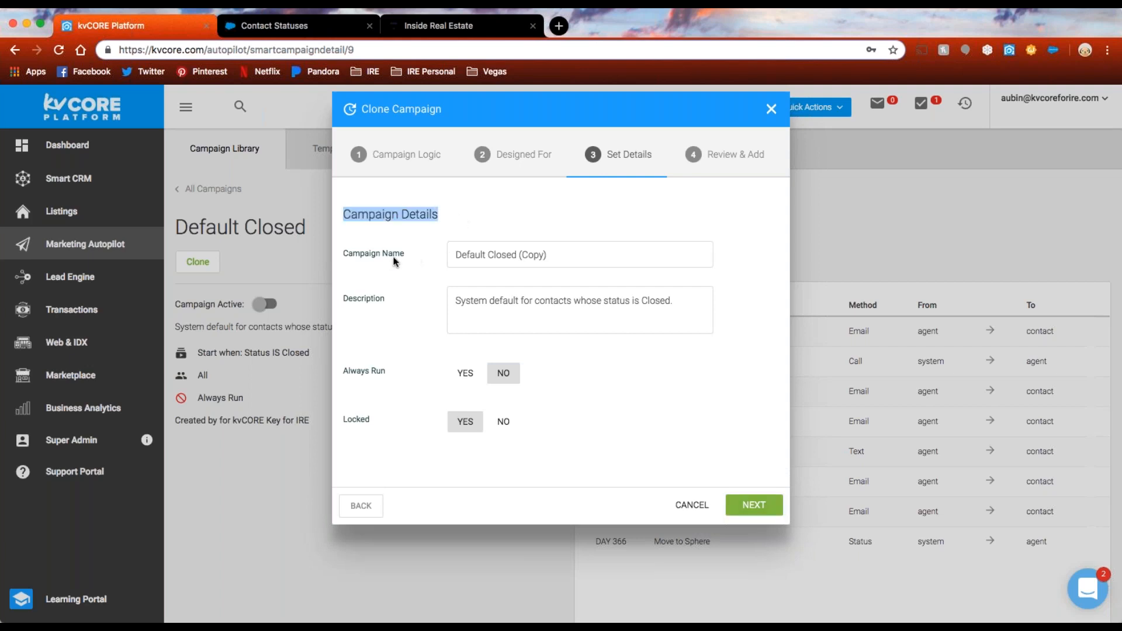
pyautogui.moveTo(546, 255); pyautogui.dragTo(516, 255)
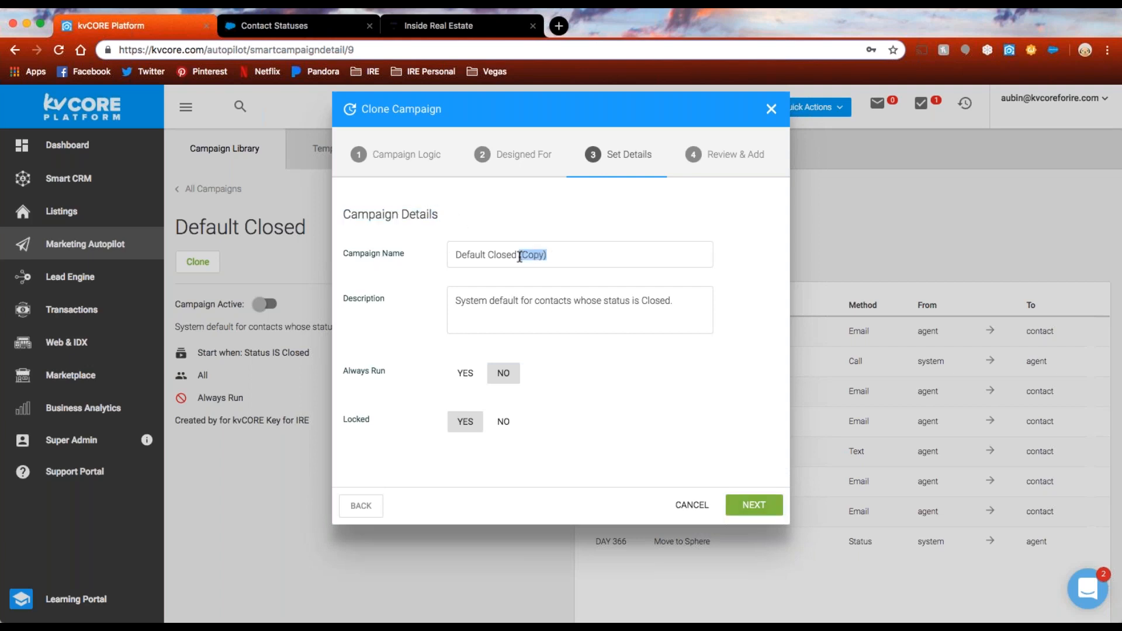
pyautogui.press('BackSpace')
pyautogui.tripleClick(489, 255)
pyautogui.moveTo(475, 254); pyautogui.dragTo(488, 255)
pyautogui.press('BackSpace')
pyautogui.press('BackSpace')
pyautogui.press('BackSpace')
pyautogui.press('BackSpace')
pyautogui.press('BackSpace')
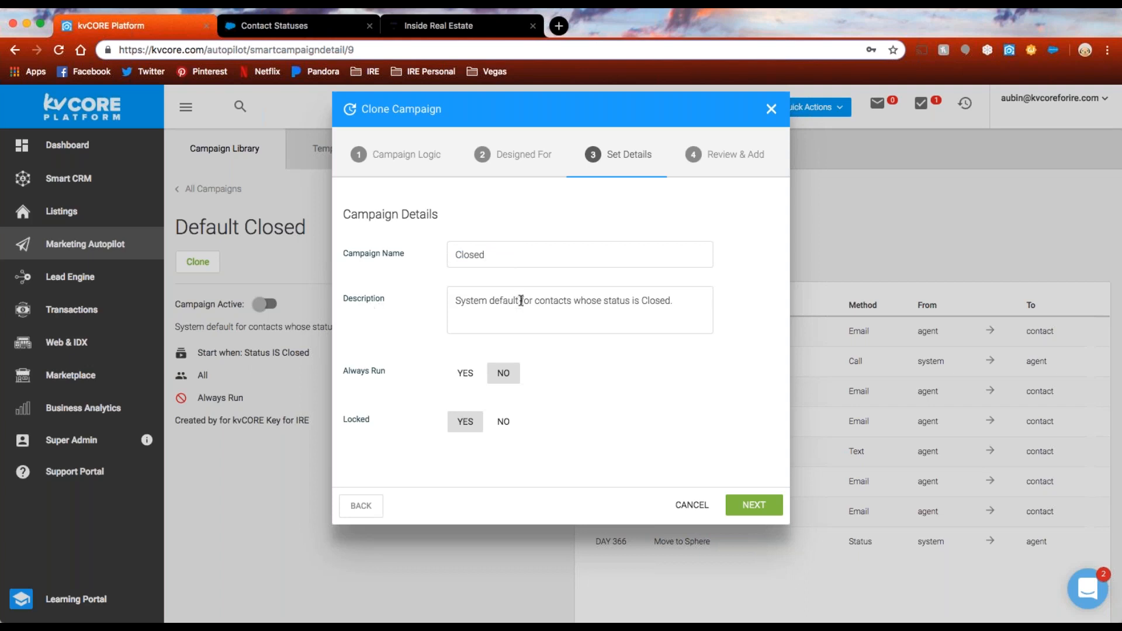
pyautogui.moveTo(524, 300); pyautogui.dragTo(425, 305)
pyautogui.write('F')
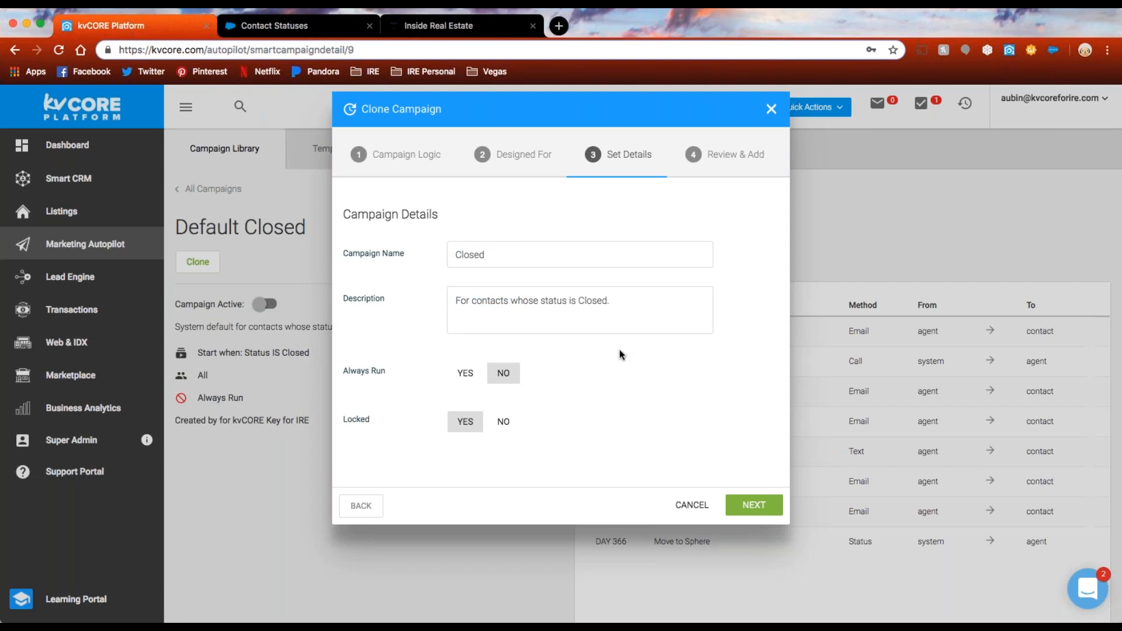
# Step: Set the cloned campaign's Locked option to No, and finish cloning the campaign
pyautogui.moveTo(389, 379); pyautogui.dragTo(346, 373)
pyautogui.click(371, 424)
pyautogui.click(503, 422)
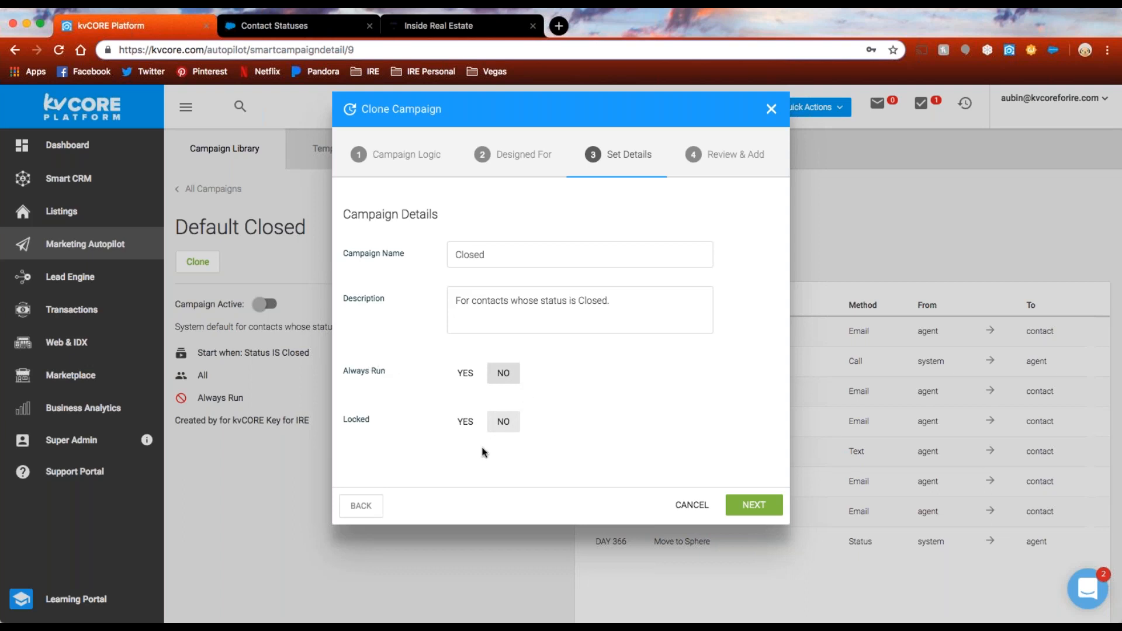
pyautogui.click(754, 506)
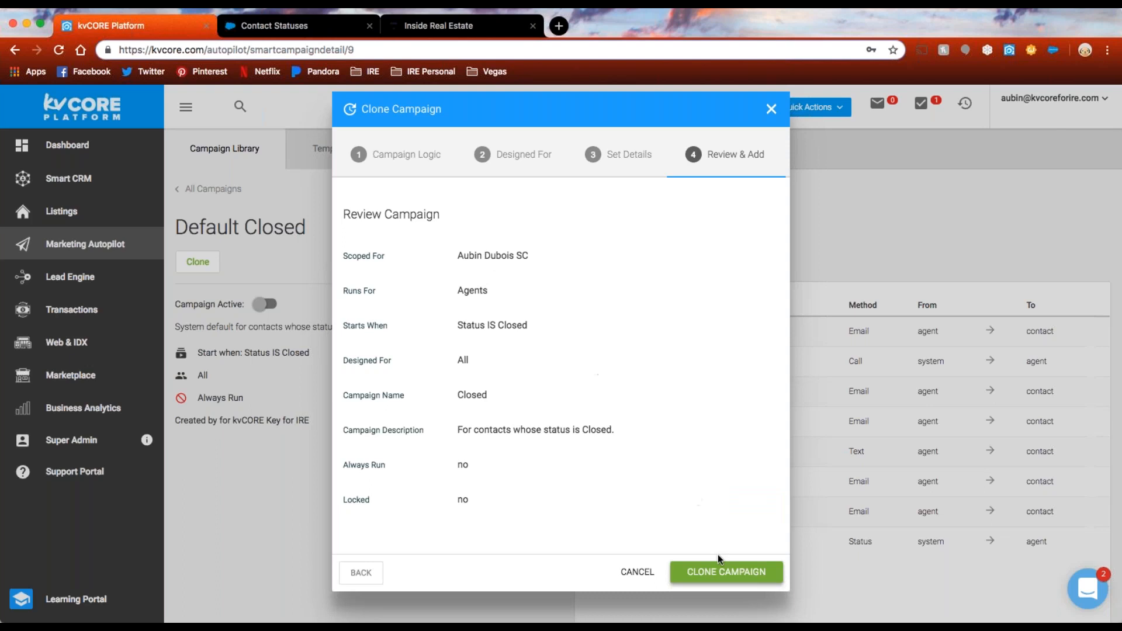
pyautogui.click(725, 573)
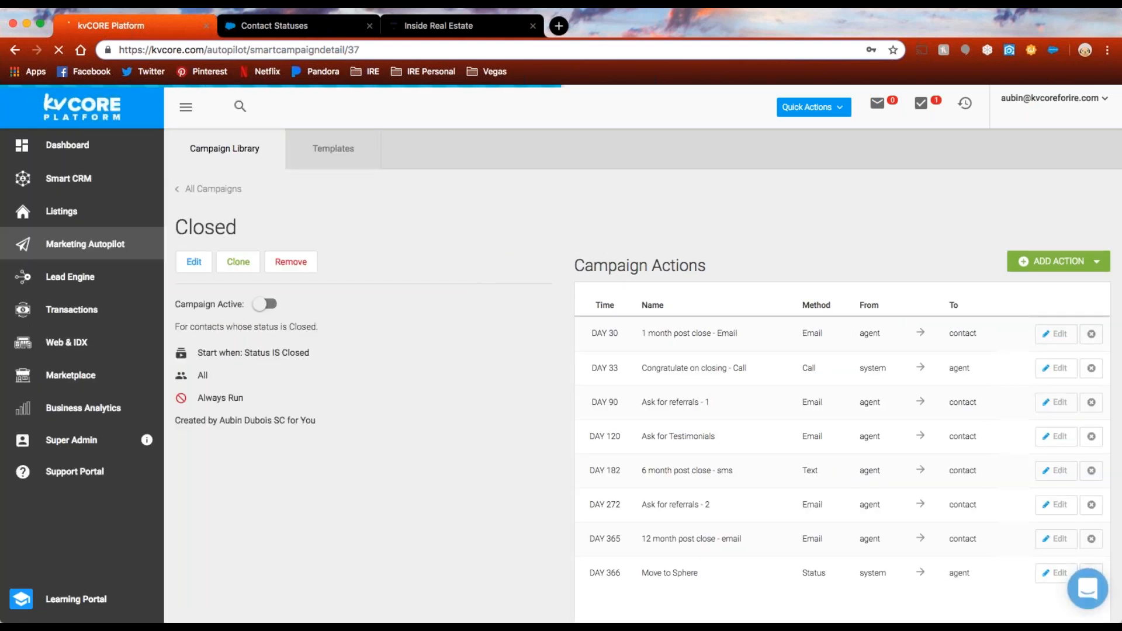
# Step: Highlight the new Closed campaign's title, view its editable campaign logic, and close the editor without saving
pyautogui.moveTo(241, 231); pyautogui.dragTo(176, 228)
pyautogui.click(484, 363)
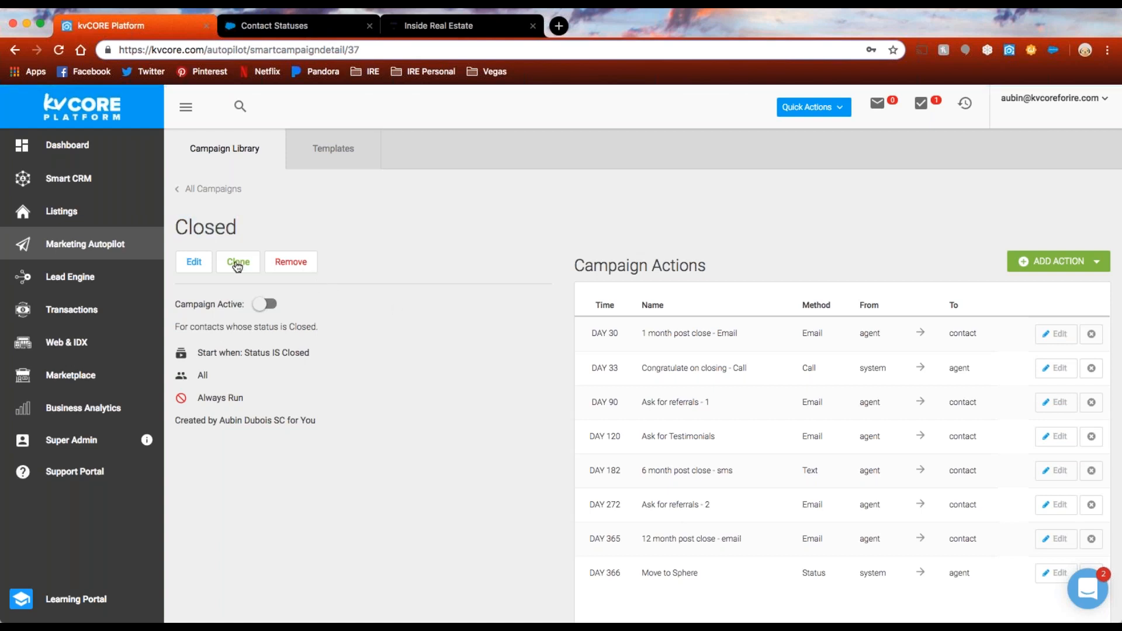
pyautogui.click(195, 264)
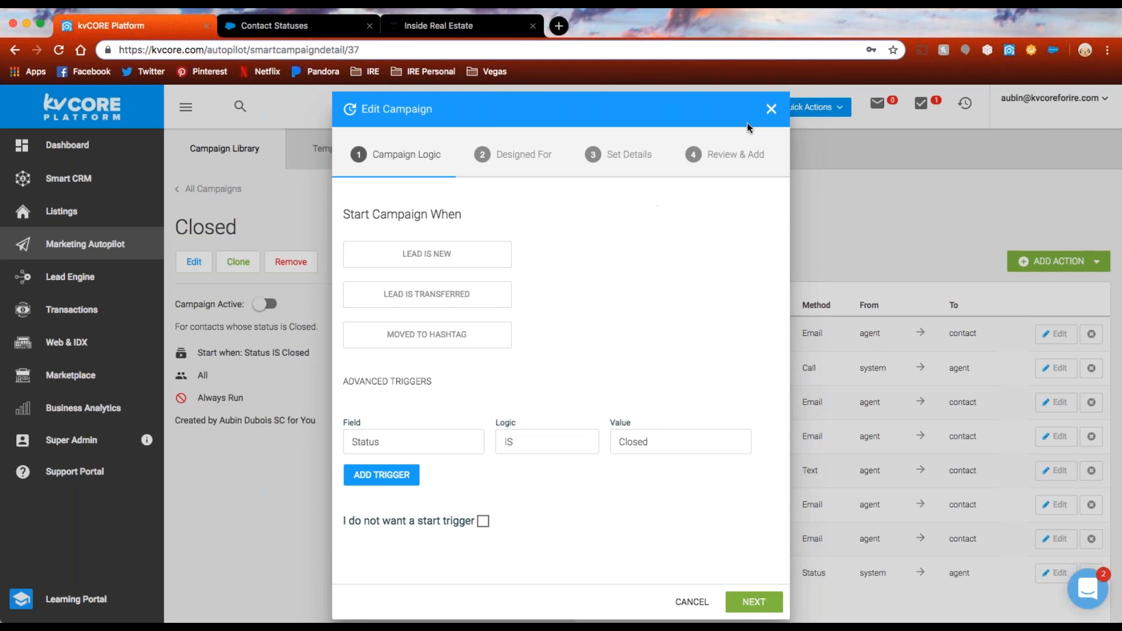
pyautogui.click(772, 113)
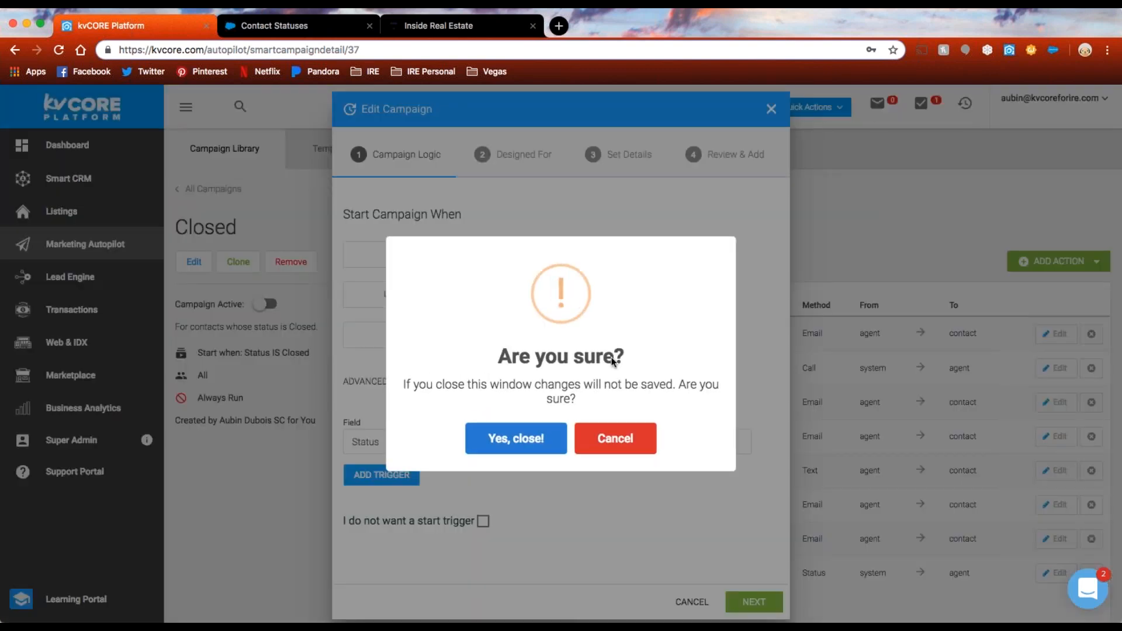
pyautogui.click(517, 439)
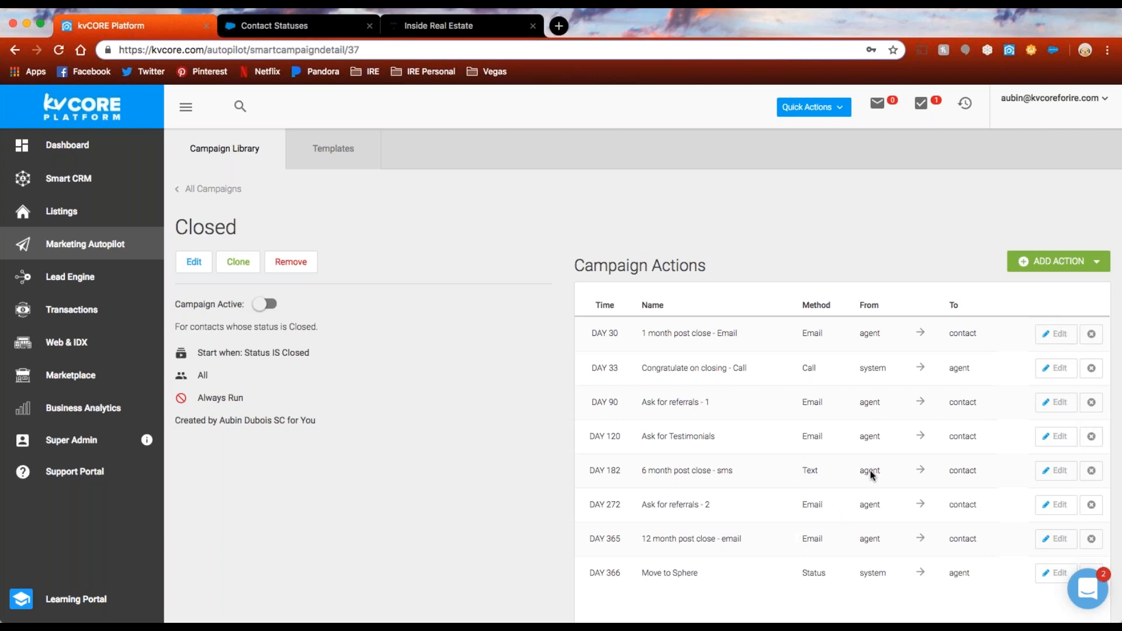
# Step: Review the action types that can be added to the Closed campaign, and preview the Day 30 email action's template
pyautogui.click(1079, 271)
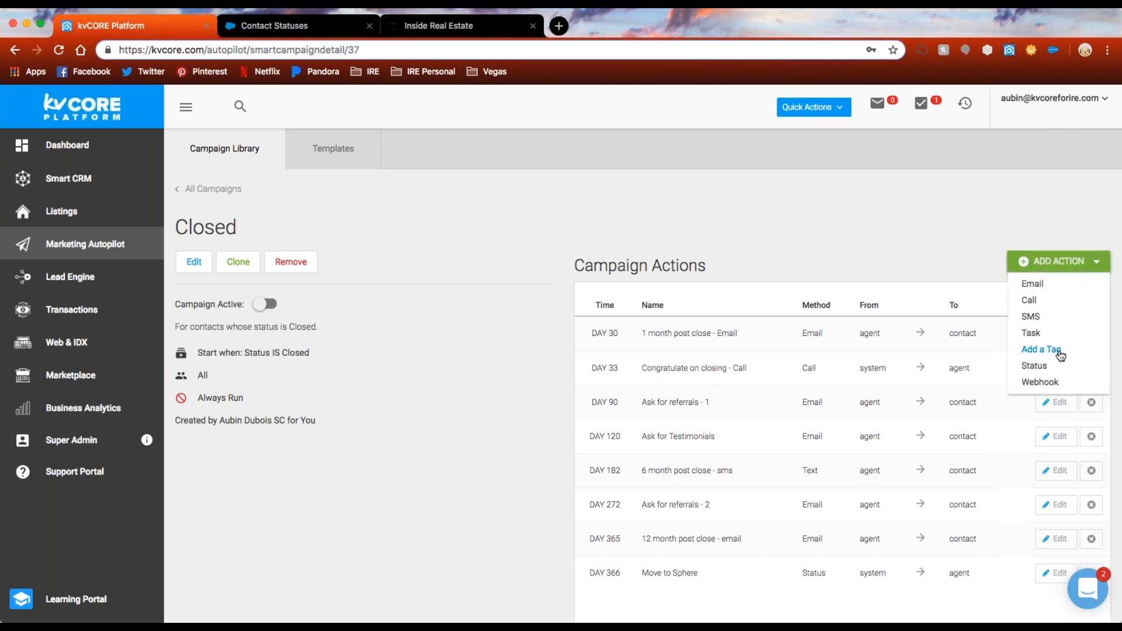
pyautogui.click(973, 269)
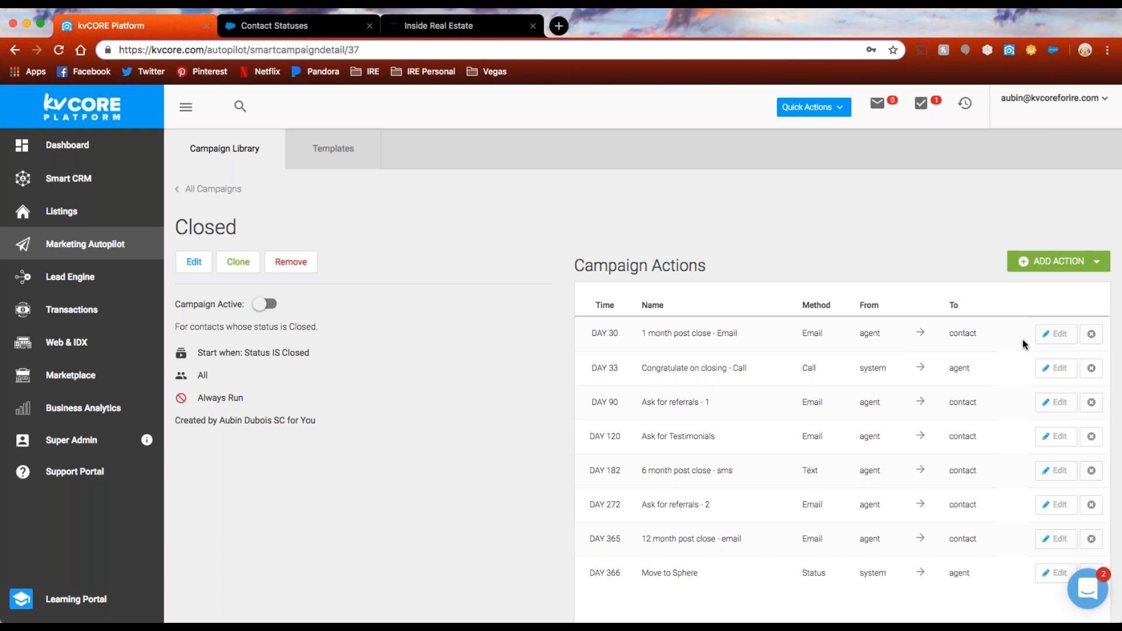
pyautogui.click(1051, 338)
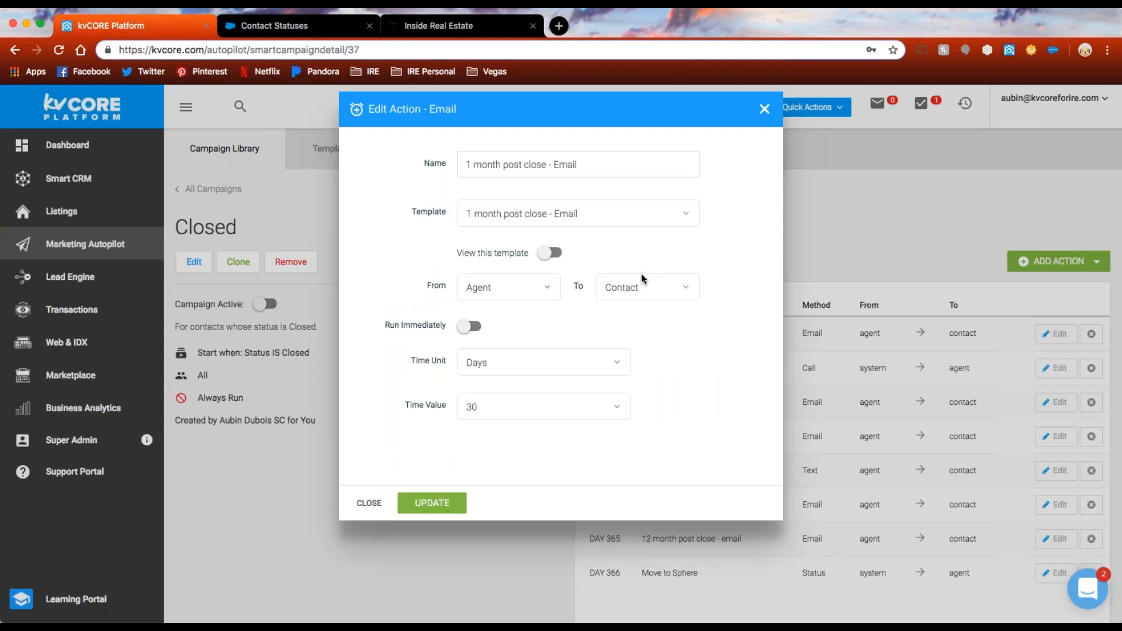
pyautogui.click(545, 255)
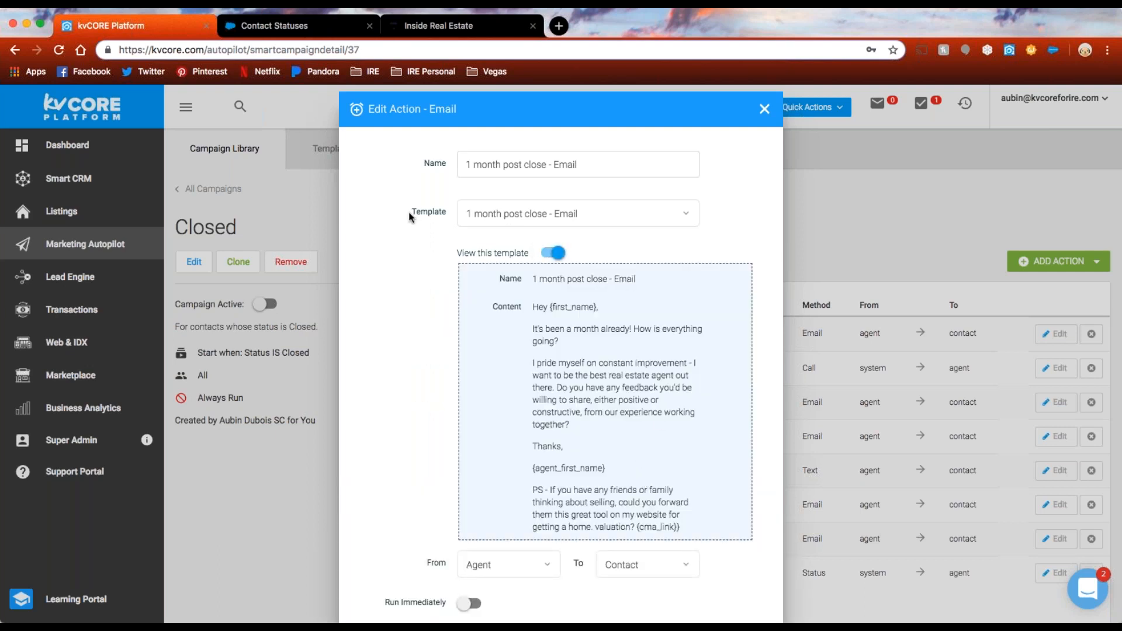
# Step: Browse the alternative templates for the 1 month post close email action, and close the action without saving
pyautogui.moveTo(429, 108); pyautogui.dragTo(468, 111)
pyautogui.click(387, 237)
pyautogui.click(687, 216)
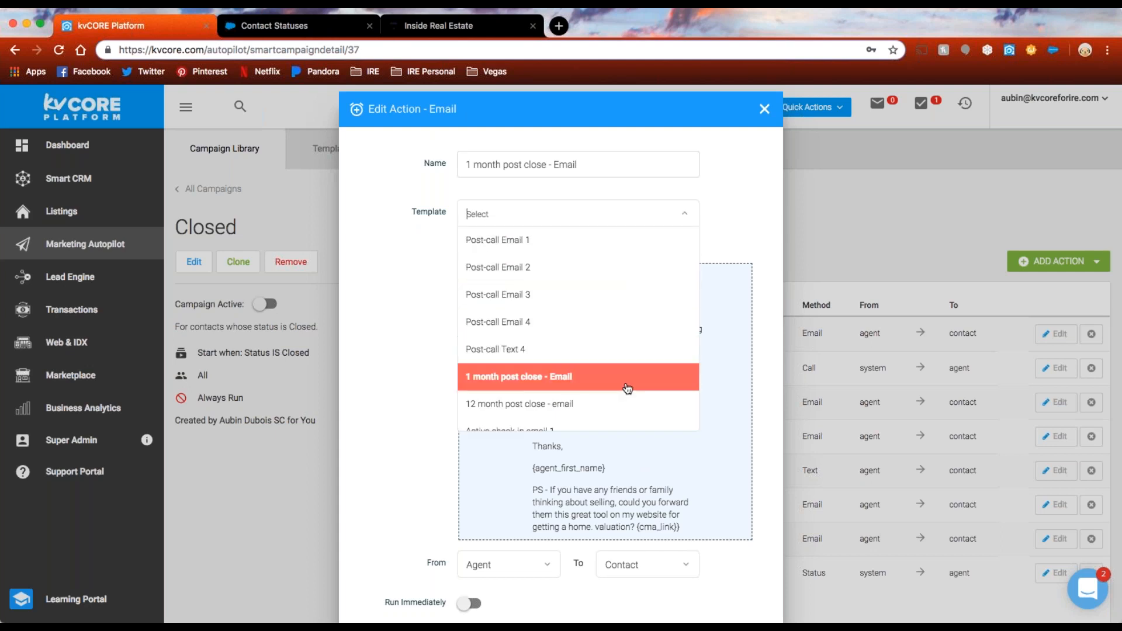
pyautogui.scroll(-3, 606, 350)
pyautogui.scroll(-3, 606, 351)
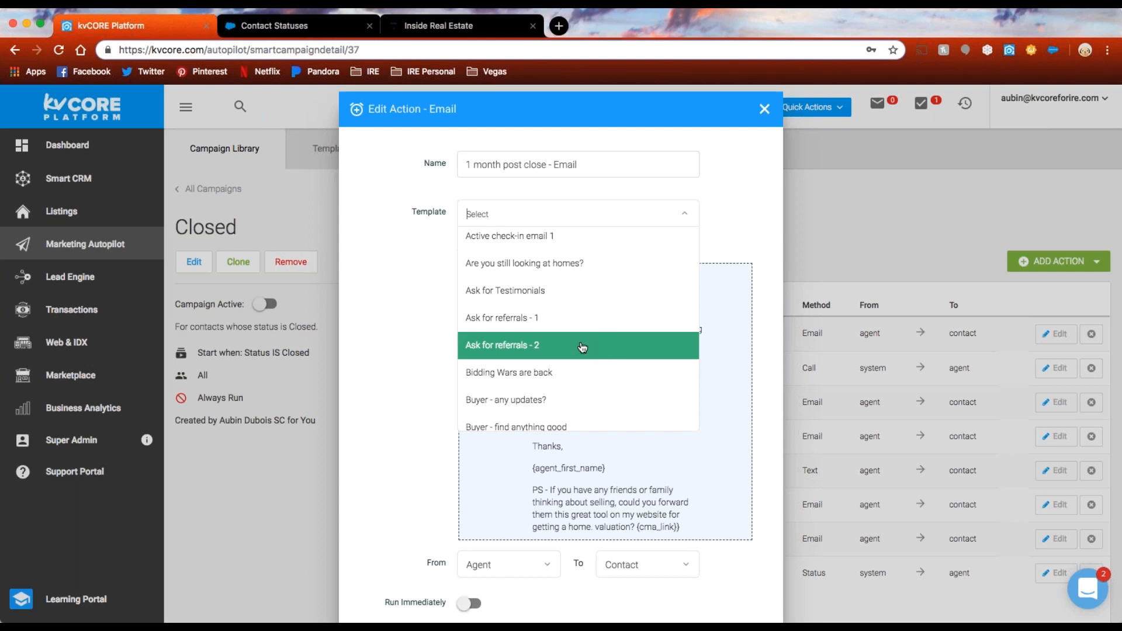
pyautogui.click(425, 315)
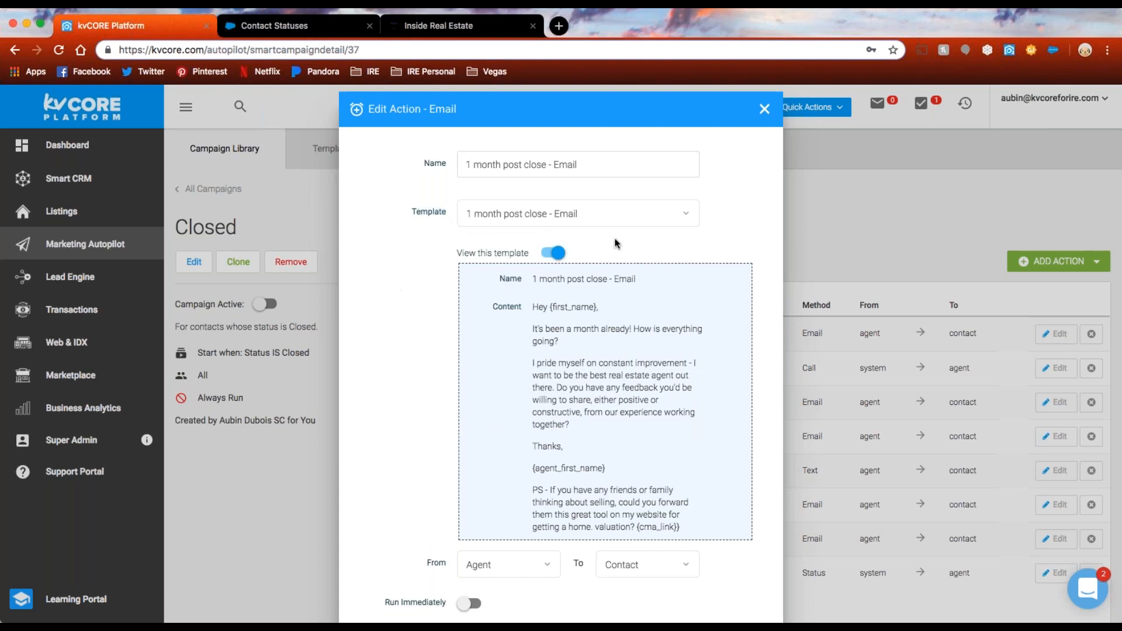
pyautogui.click(764, 109)
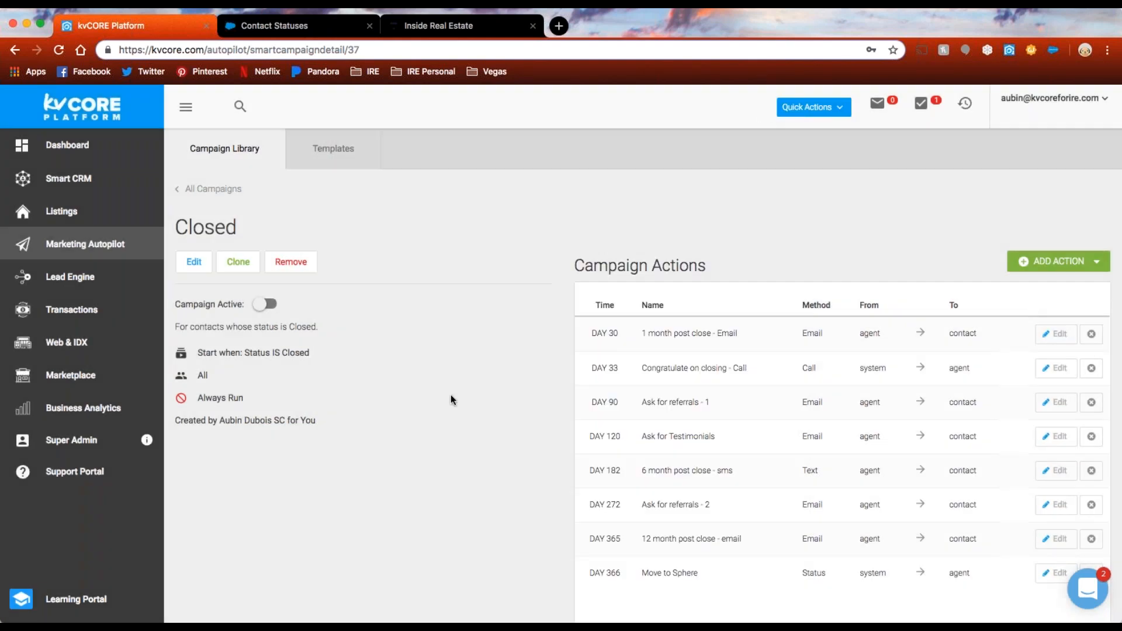
# Step: Search the email templates for "1 month" and start cloning the "1 month post close - Email" template
pyautogui.click(345, 150)
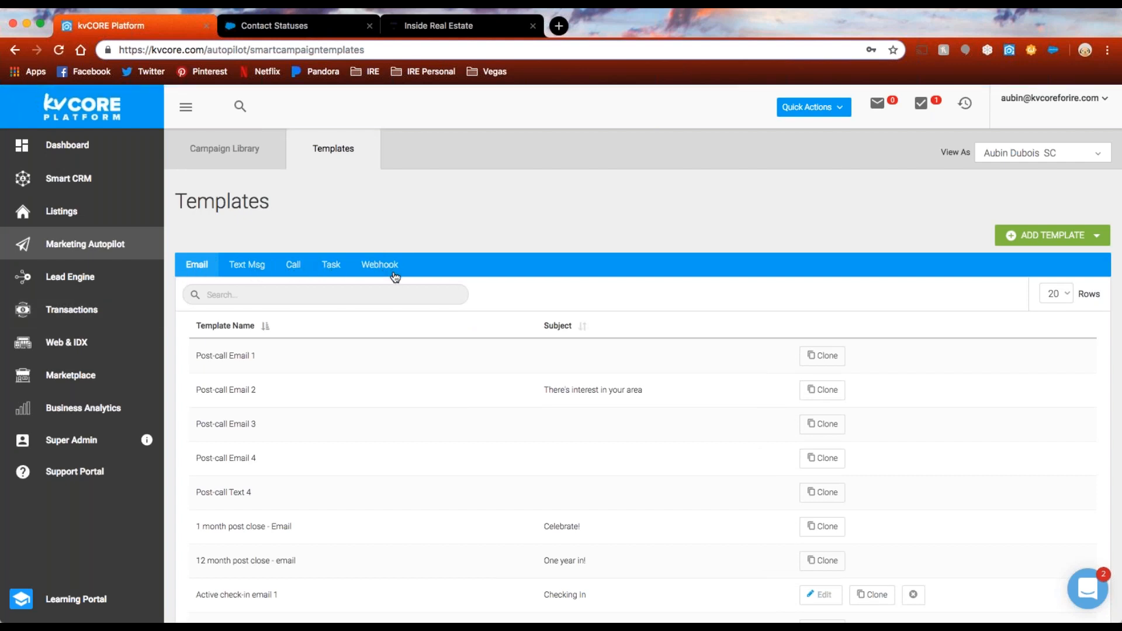
pyautogui.click(318, 293)
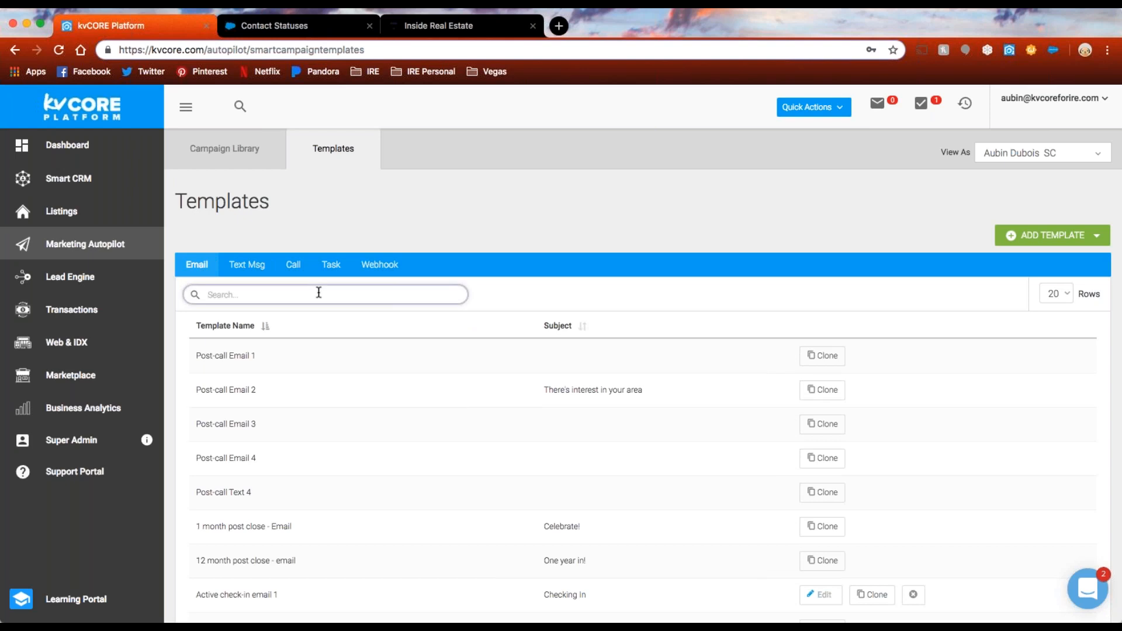
pyautogui.write('1 month')
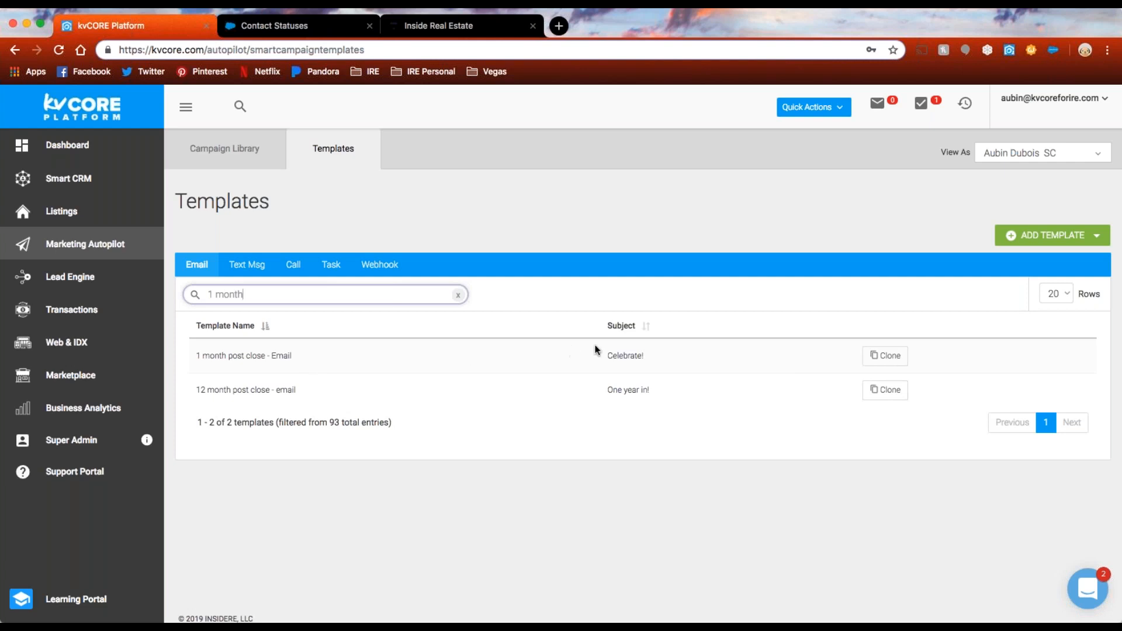
pyautogui.click(888, 357)
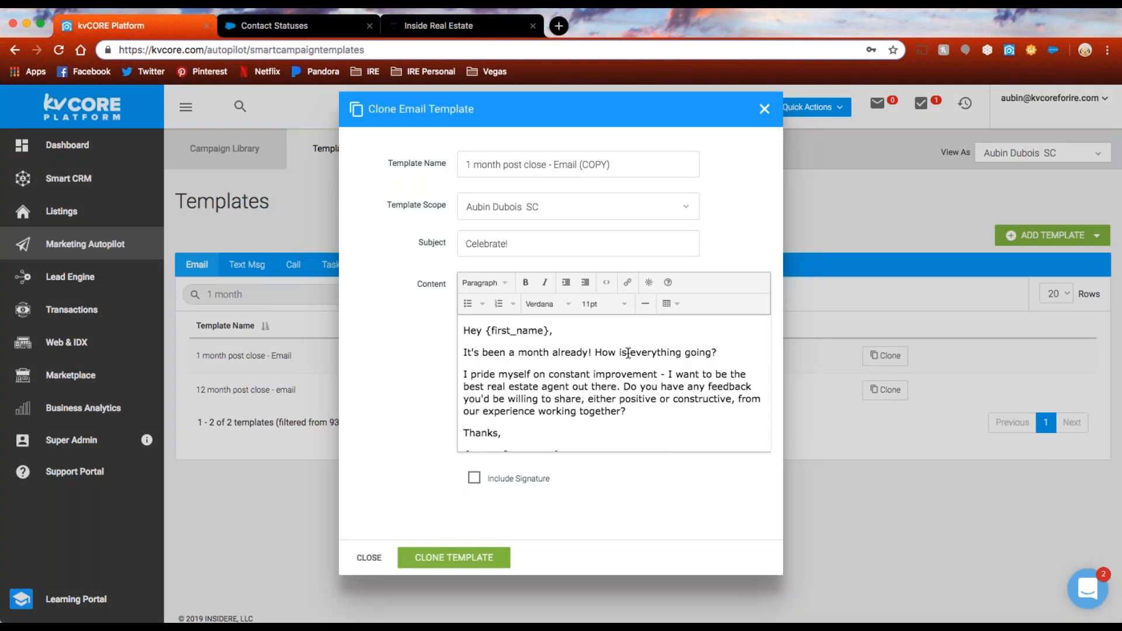
pyautogui.scroll(-3, 696, 356)
pyautogui.scroll(2, 577, 352)
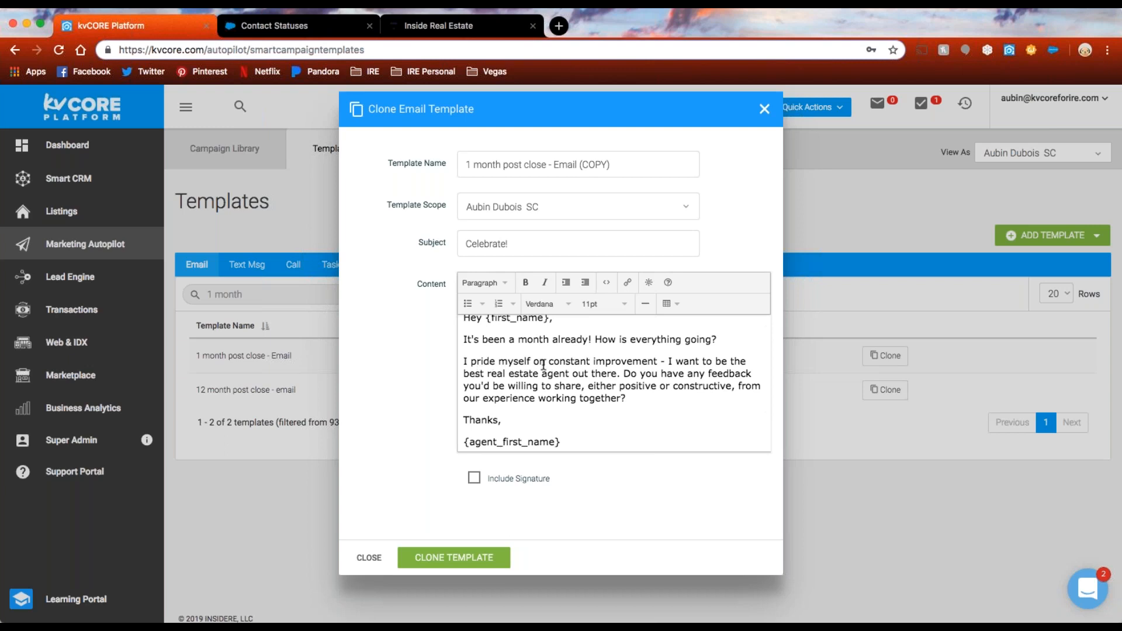
pyautogui.click(667, 399)
pyautogui.press('Return')
pyautogui.write(';alsdjal;sdjfal;sdjf')
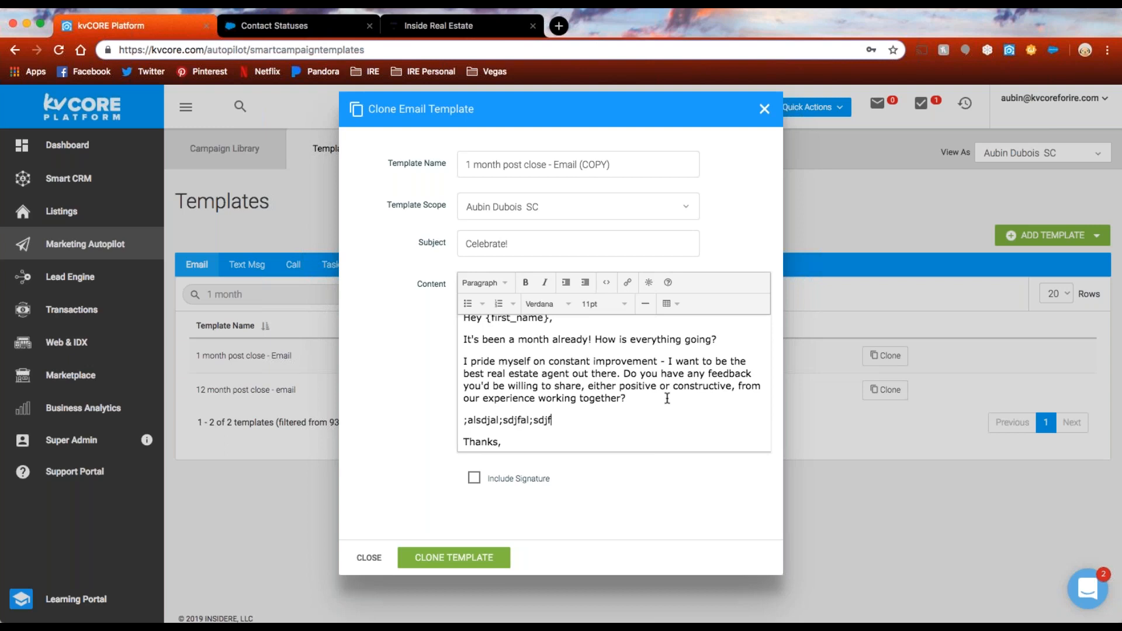
pyautogui.press('BackSpace')
pyautogui.press('BackSpace')
pyautogui.press('BackSpace')
pyautogui.press('BackSpace')
pyautogui.press('BackSpace')
pyautogui.press('BackSpace')
pyautogui.press('BackSpace')
pyautogui.press('BackSpace')
pyautogui.press('BackSpace')
pyautogui.press('BackSpace')
pyautogui.press('BackSpace')
pyautogui.press('BackSpace')
pyautogui.press('BackSpace')
pyautogui.press('BackSpace')
pyautogui.press('BackSpace')
pyautogui.press('BackSpace')
pyautogui.press('BackSpace')
pyautogui.press('BackSpace')
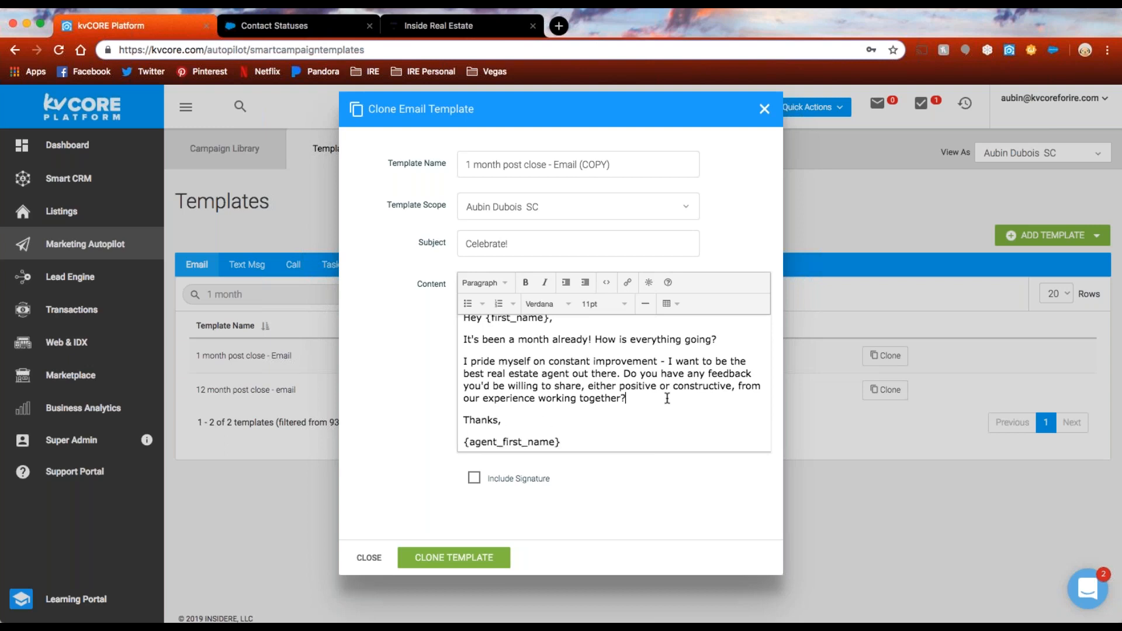
# Step: Examine the {agent_first_name}, {first_name} and {cma_link} merge tags in the cloned email's content
pyautogui.scroll(-2, 674, 415)
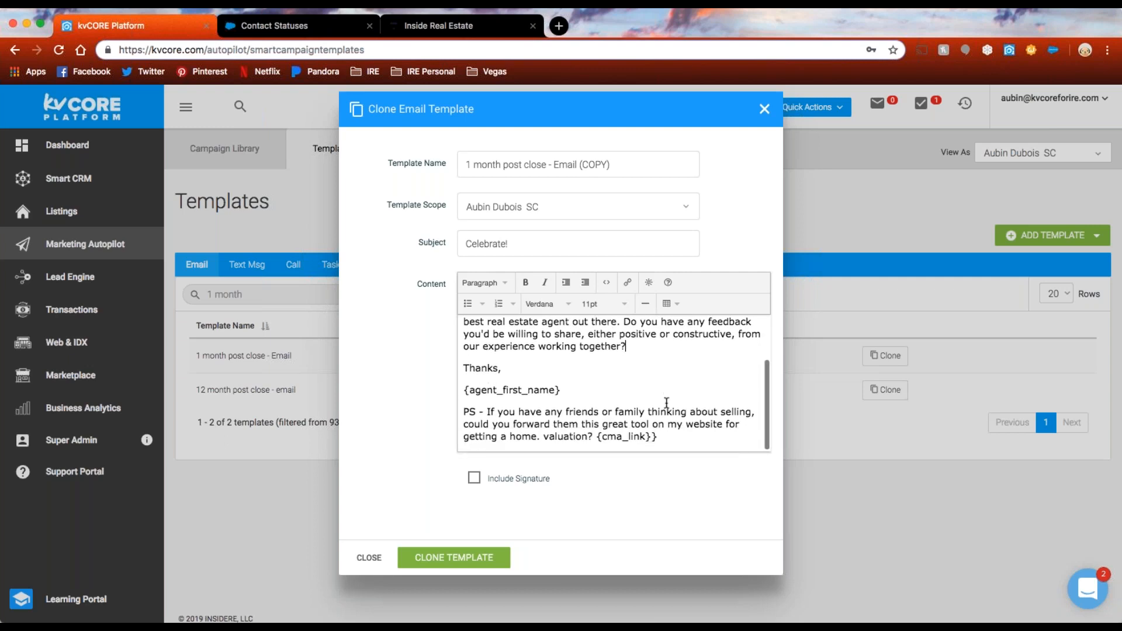
pyautogui.click(558, 390)
pyautogui.moveTo(558, 390); pyautogui.dragTo(459, 390)
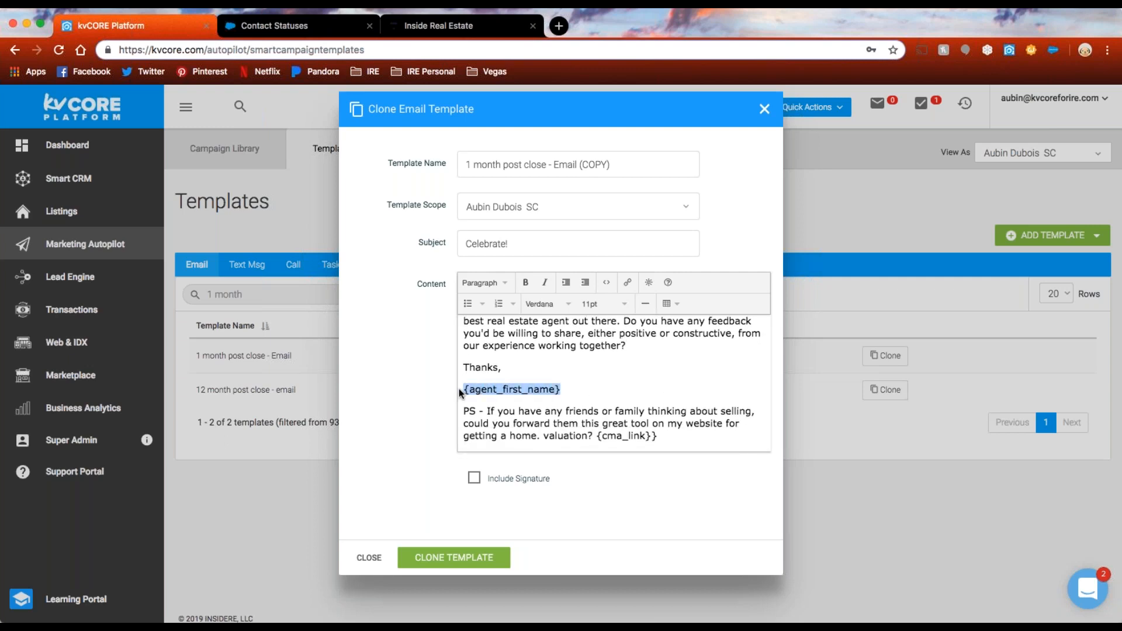
pyautogui.click(574, 388)
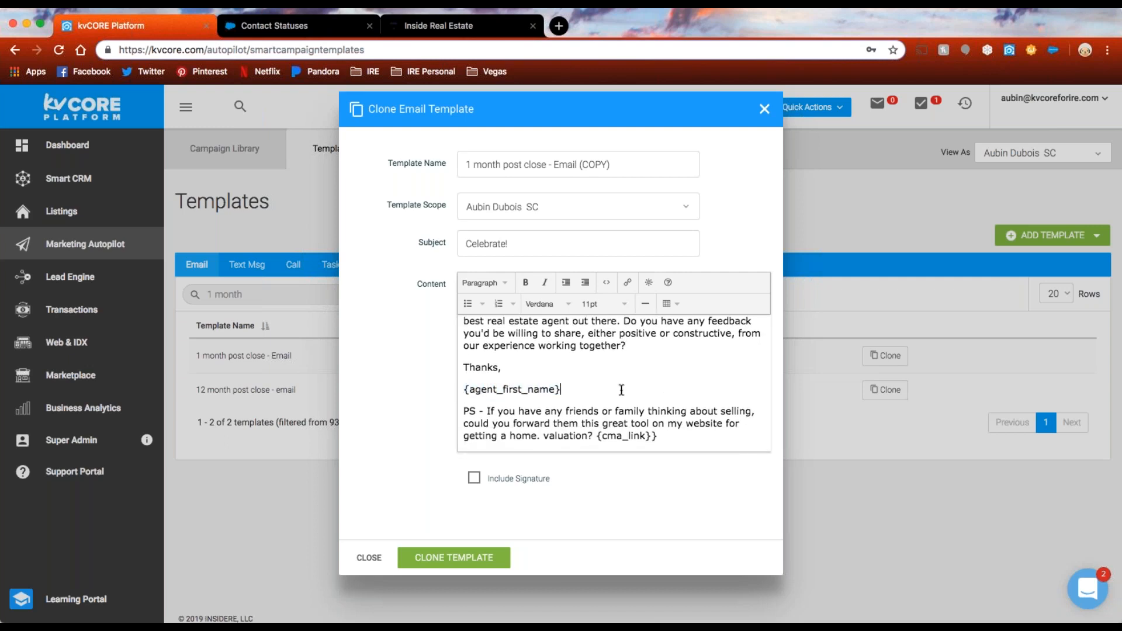
pyautogui.scroll(2, 621, 389)
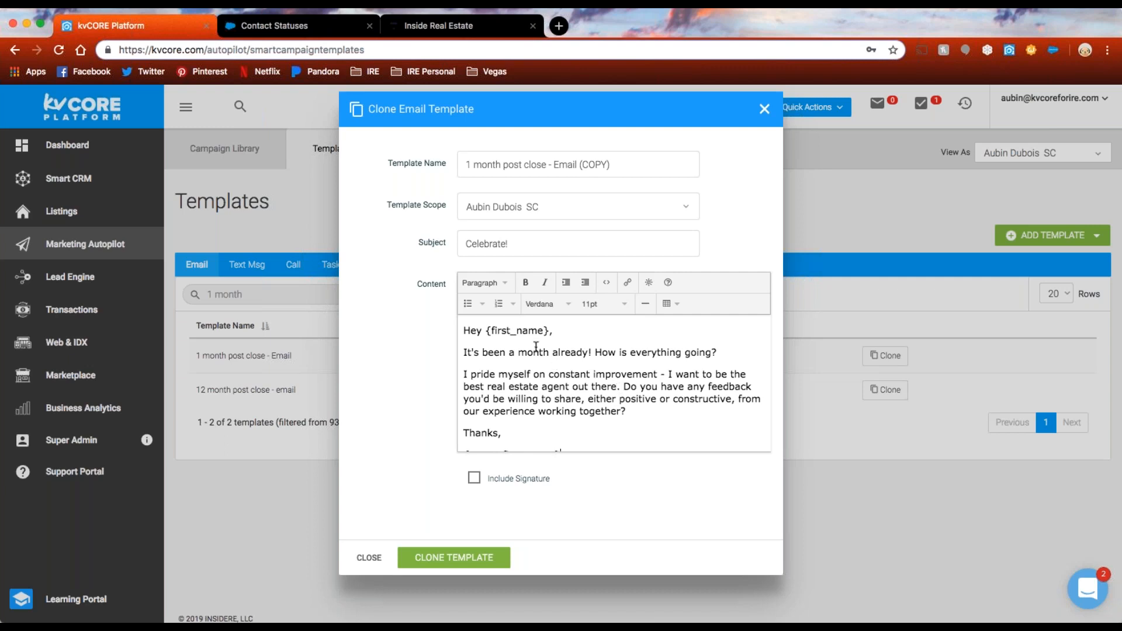
pyautogui.moveTo(485, 331); pyautogui.dragTo(550, 332)
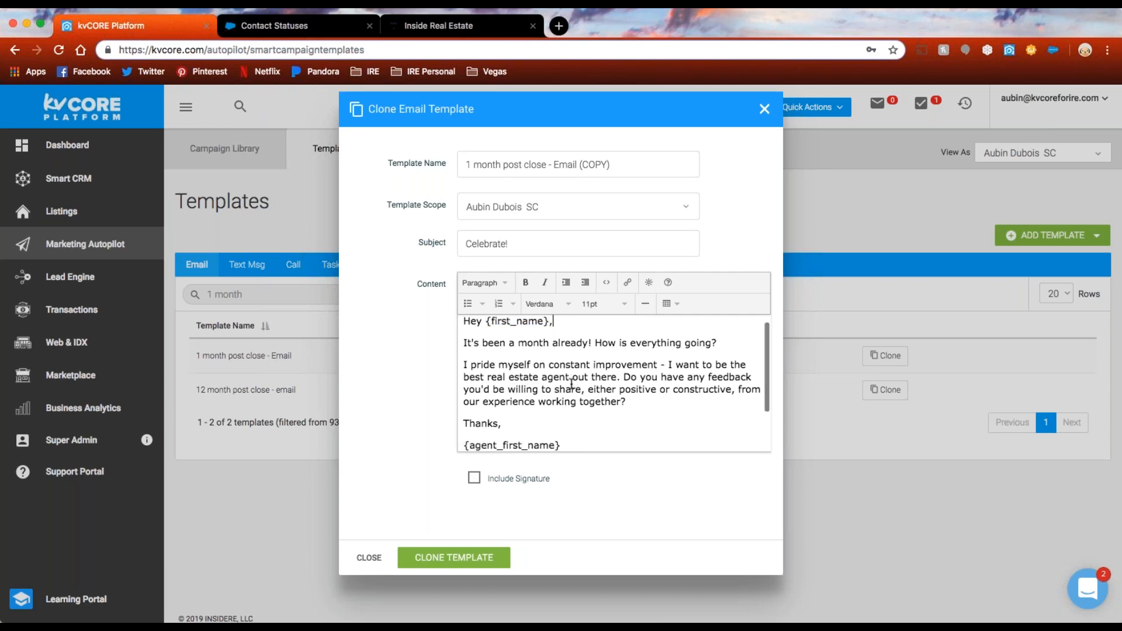
pyautogui.scroll(-2, 564, 350)
pyautogui.moveTo(560, 389); pyautogui.dragTo(462, 390)
pyautogui.moveTo(596, 438); pyautogui.dragTo(651, 439)
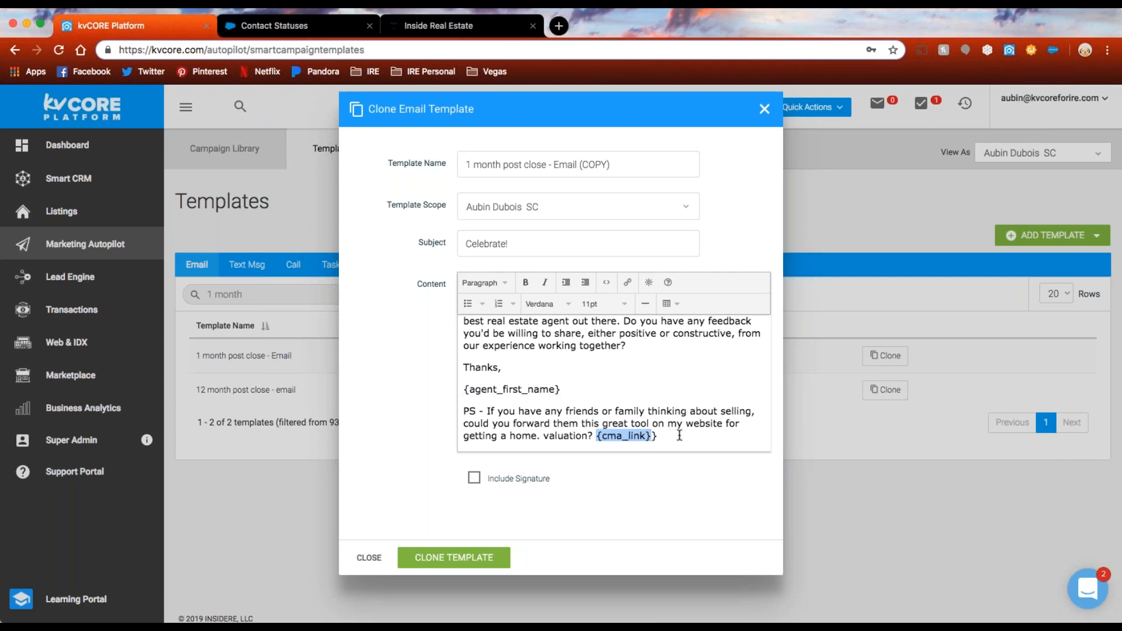
pyautogui.click(680, 435)
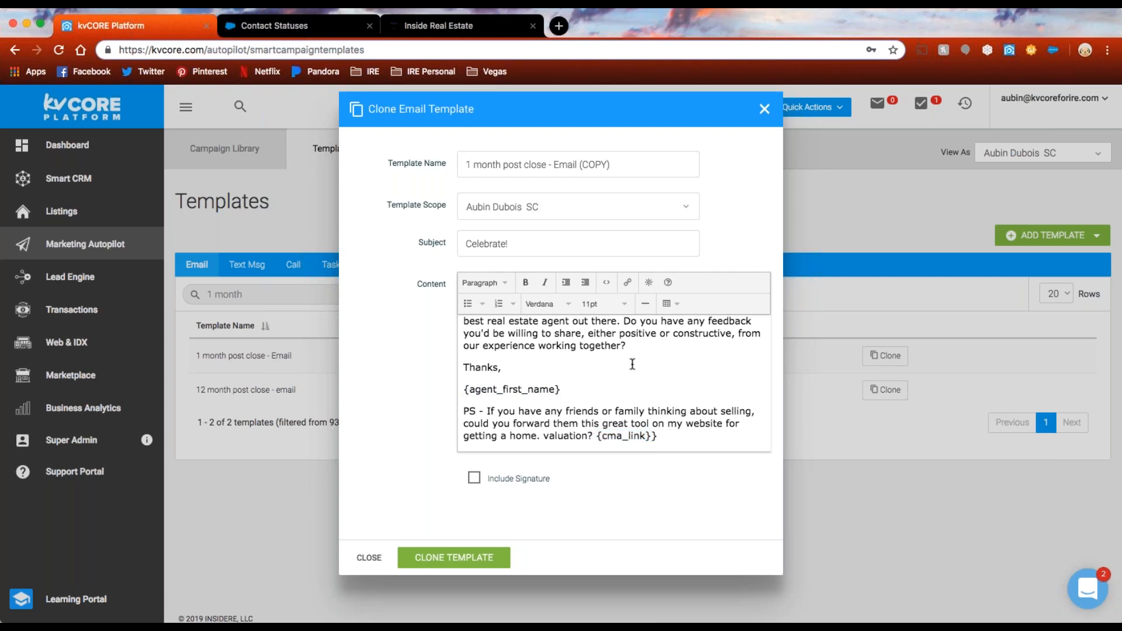
# Step: Look through the Agent, Office and Listing merge tags available for the email content without inserting any
pyautogui.scroll(2, 629, 369)
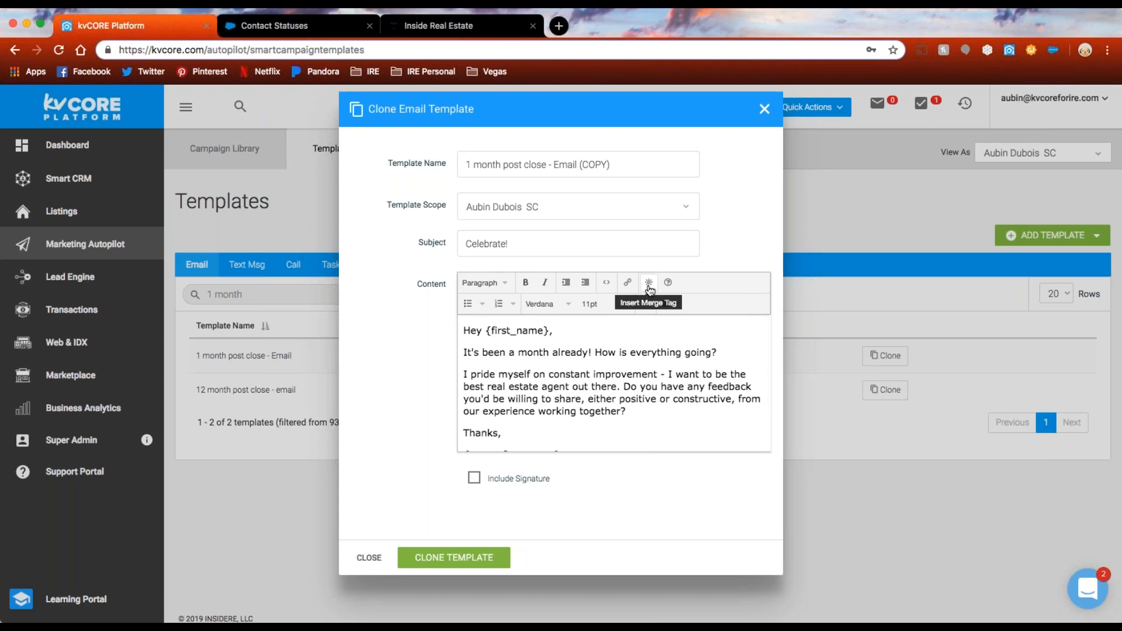
pyautogui.click(650, 284)
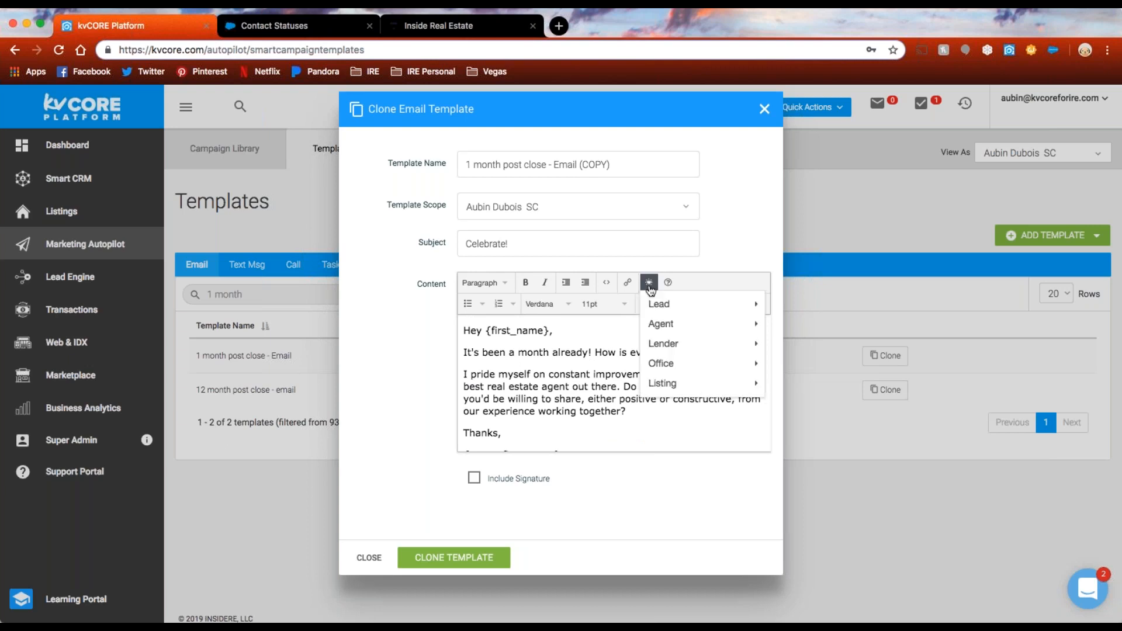
pyautogui.moveTo(647, 328)
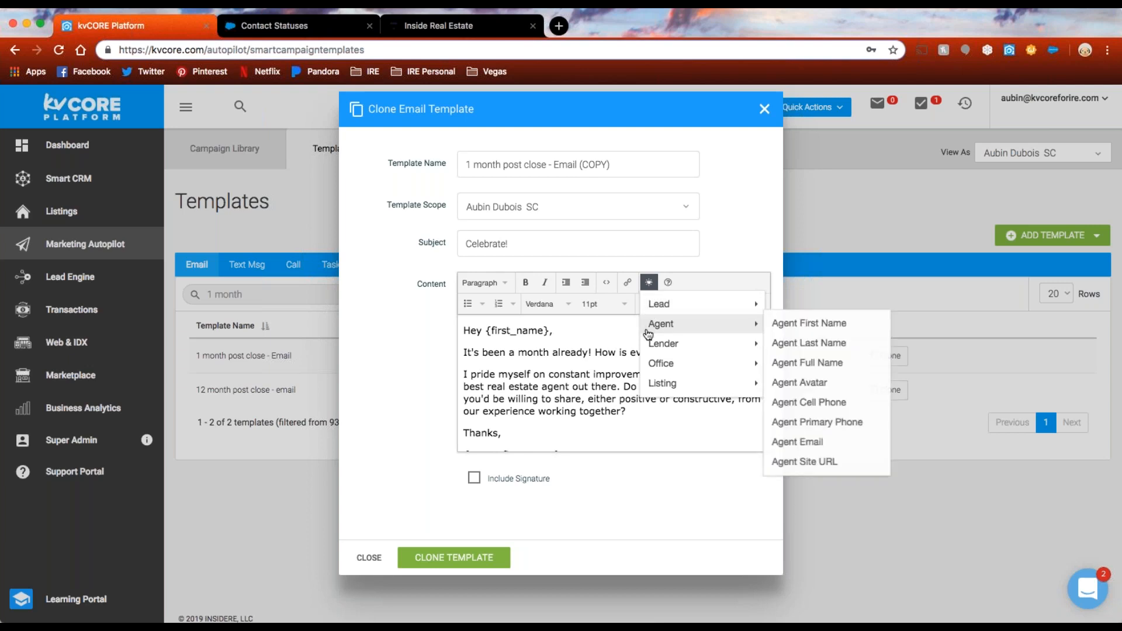
pyautogui.moveTo(649, 349)
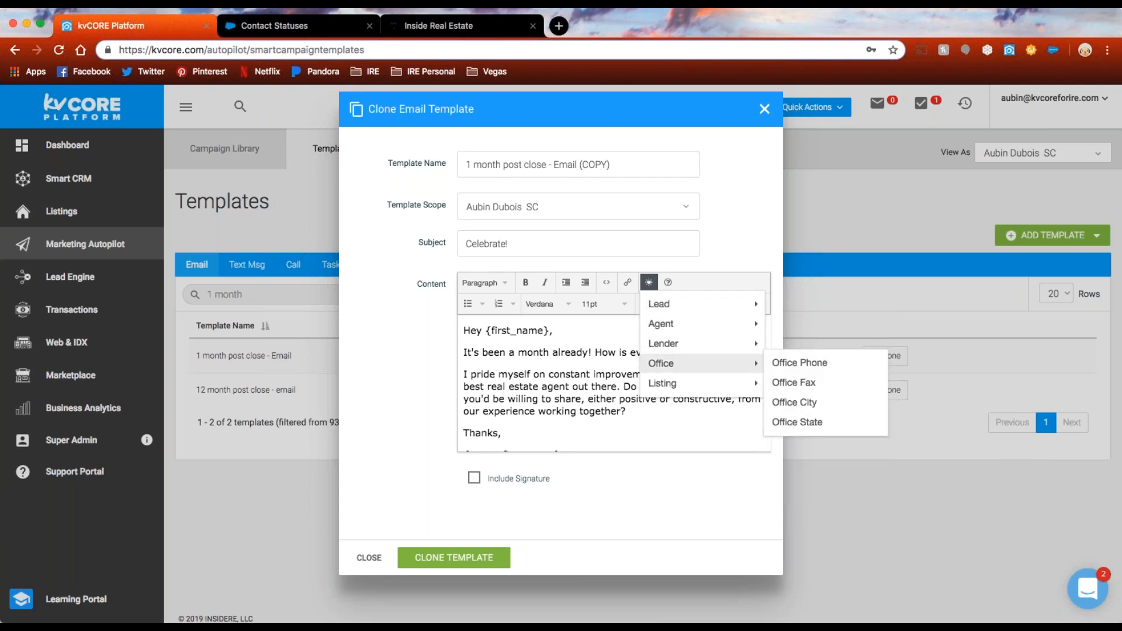
pyautogui.moveTo(662, 383)
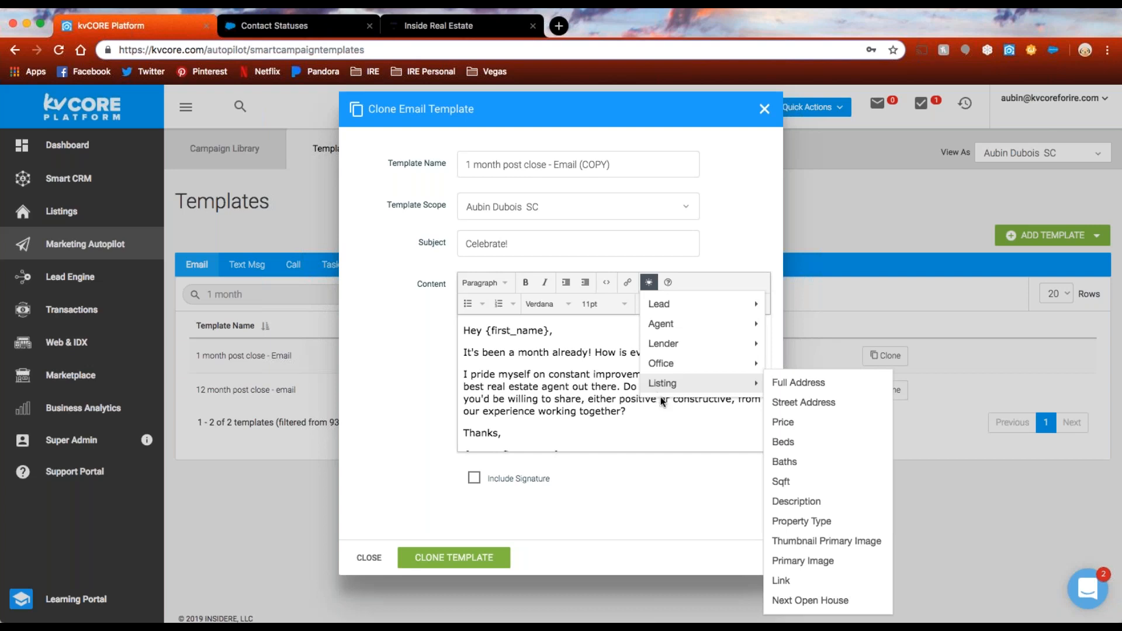
pyautogui.click(656, 488)
# Step: Replace "pride myself on constant improvement" in the email body with "am alwasy looking for ways I can improve"
pyautogui.moveTo(658, 371); pyautogui.dragTo(471, 374)
pyautogui.write('am alwasy looking')
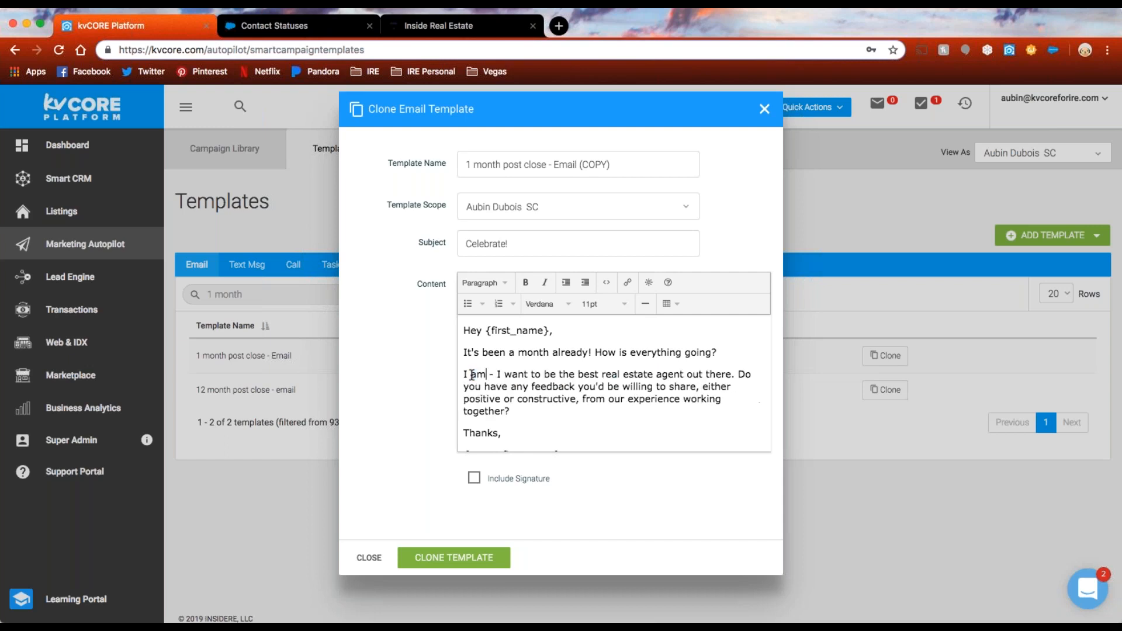
pyautogui.write(' for ways I can p - I want to be the best')
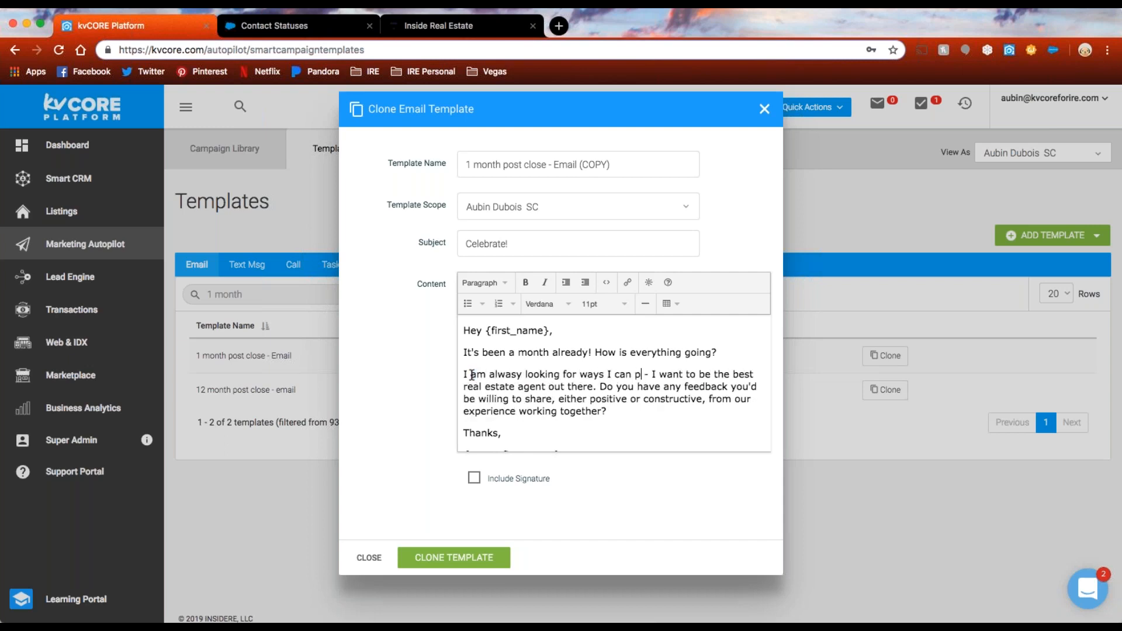
pyautogui.press('BackSpace')
pyautogui.write('improe')
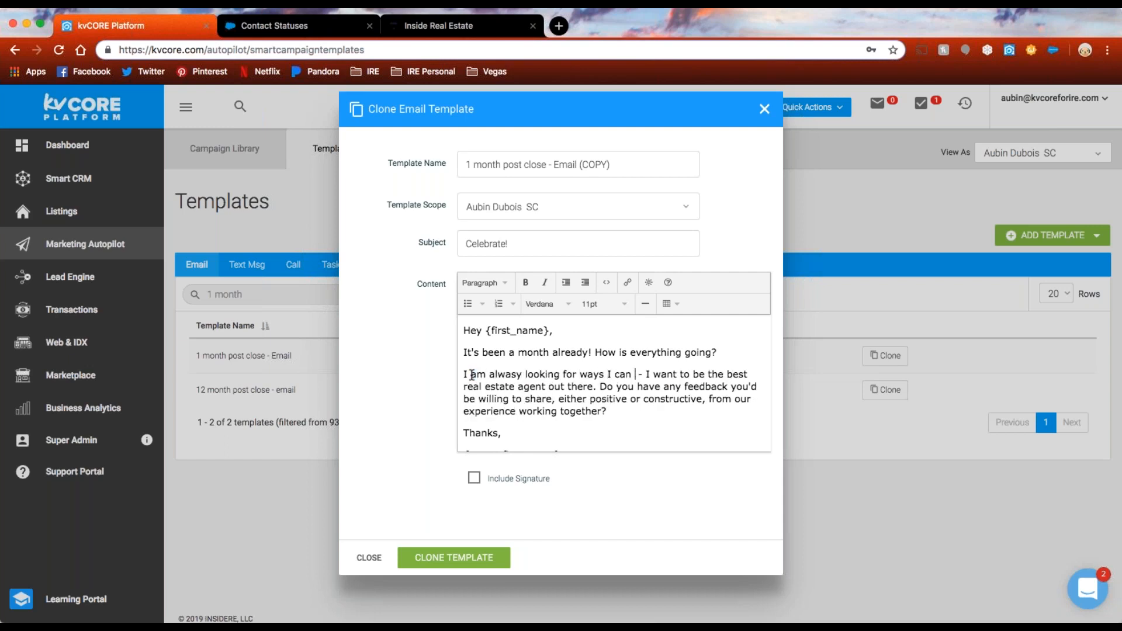
pyautogui.press('BackSpace')
pyautogui.write('ve')
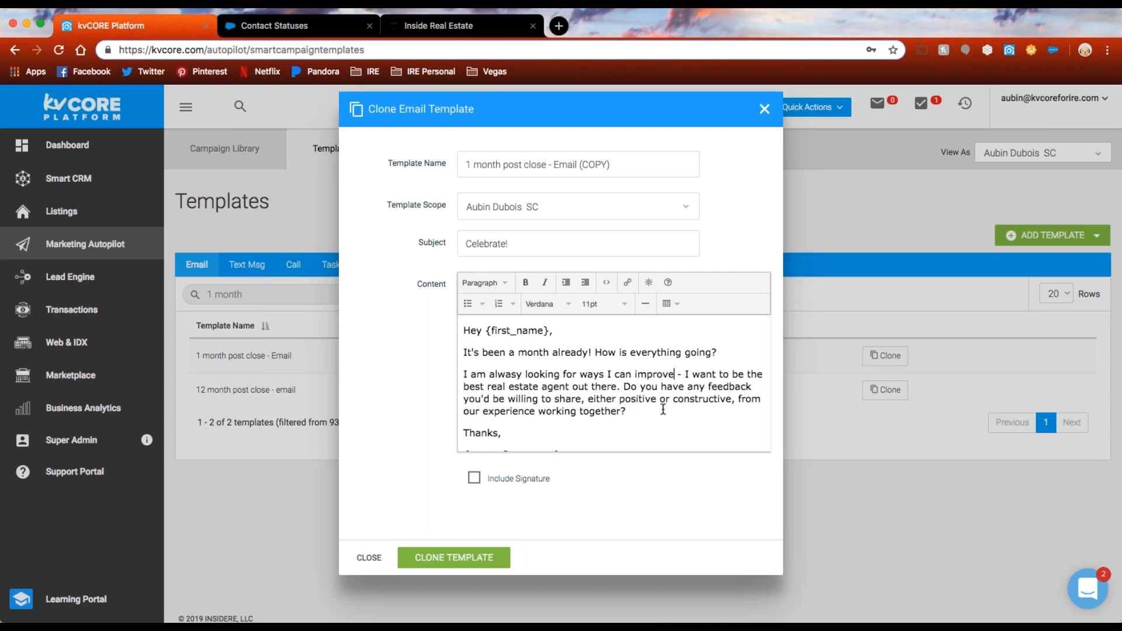
# Step: Replace the {agent_first_name} merge tag in the email's sign-off with the Agent Full Name merge tag
pyautogui.scroll(-2, 663, 410)
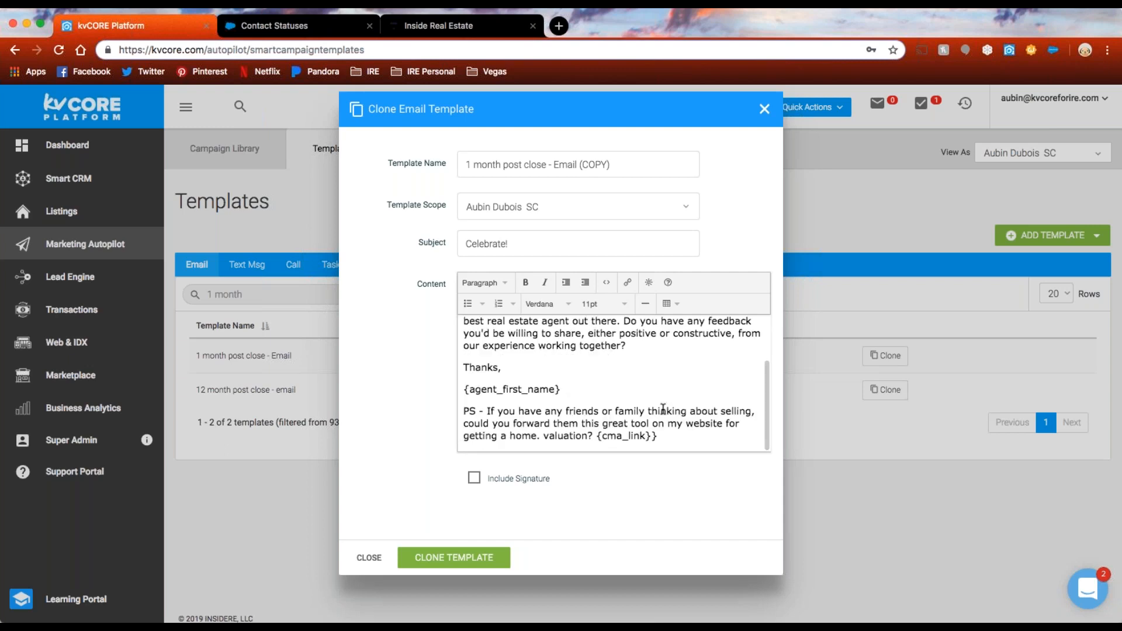
pyautogui.click(568, 390)
pyautogui.moveTo(568, 391); pyautogui.dragTo(461, 392)
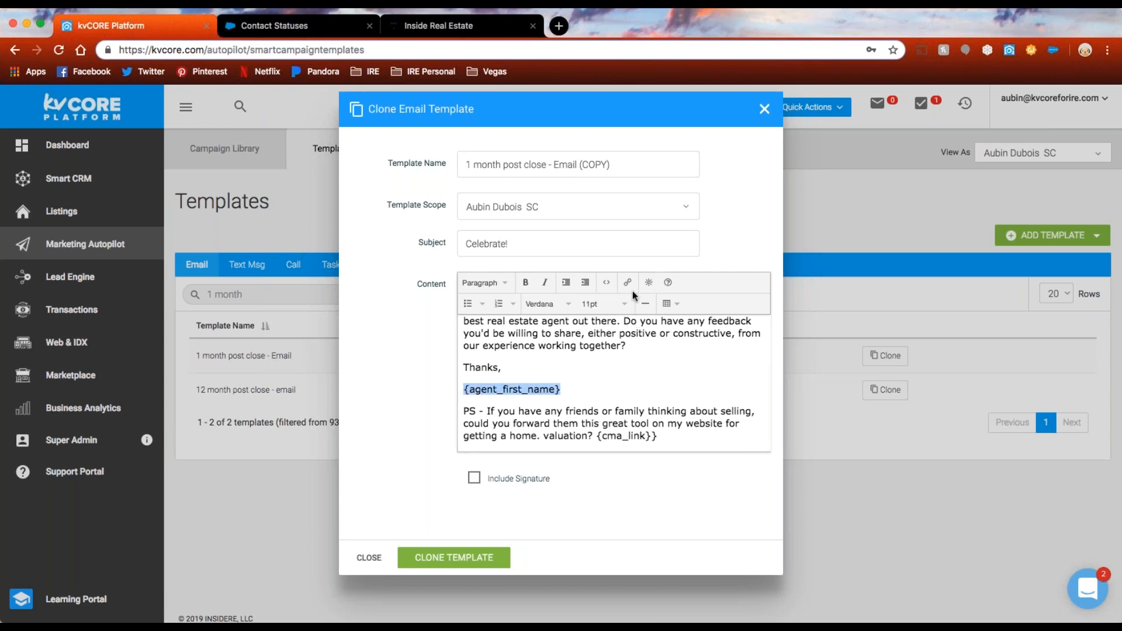
pyautogui.click(650, 285)
pyautogui.moveTo(654, 330)
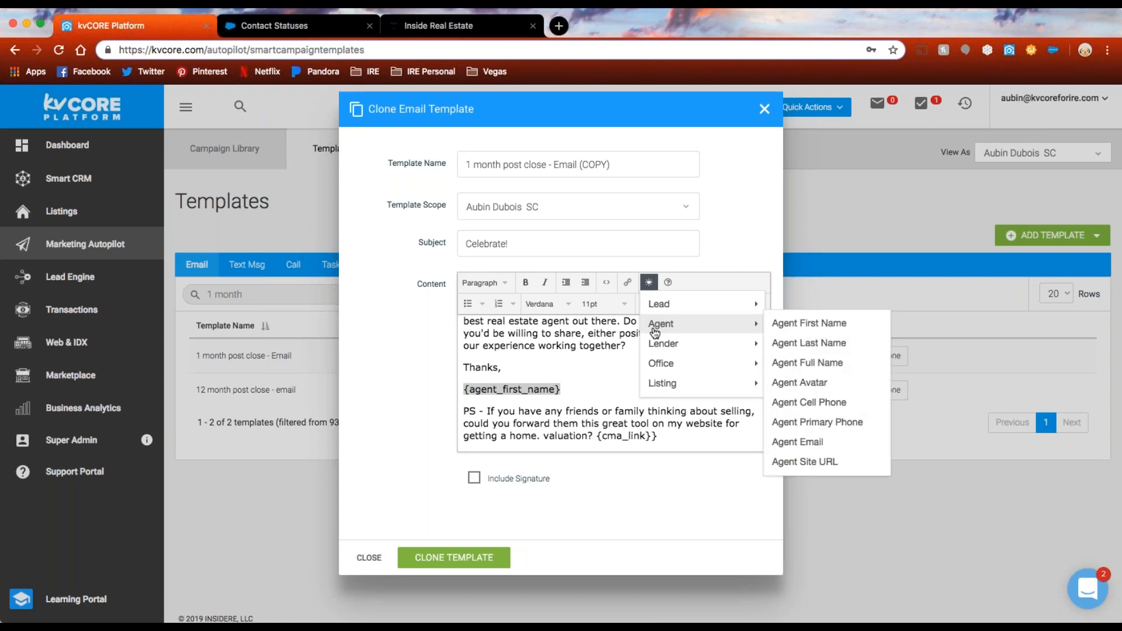
pyautogui.click(812, 363)
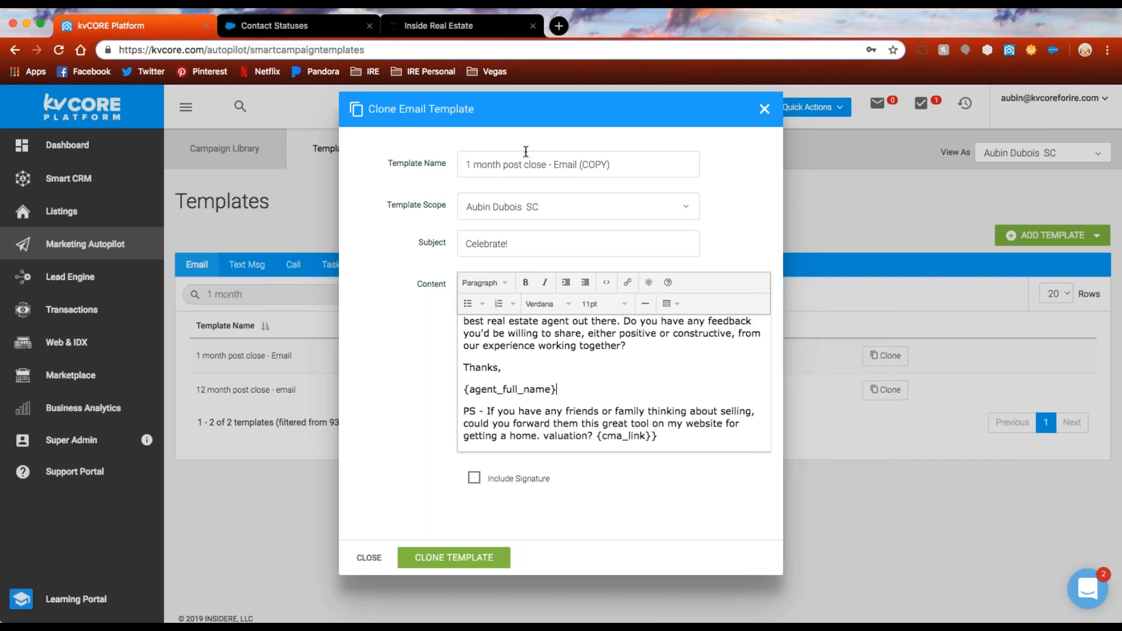
# Step: Save the cloned template with "COPY" in its name replaced by the agent's first name and "Edit", and filter the templates by "1 month"
pyautogui.moveTo(619, 165); pyautogui.dragTo(447, 169)
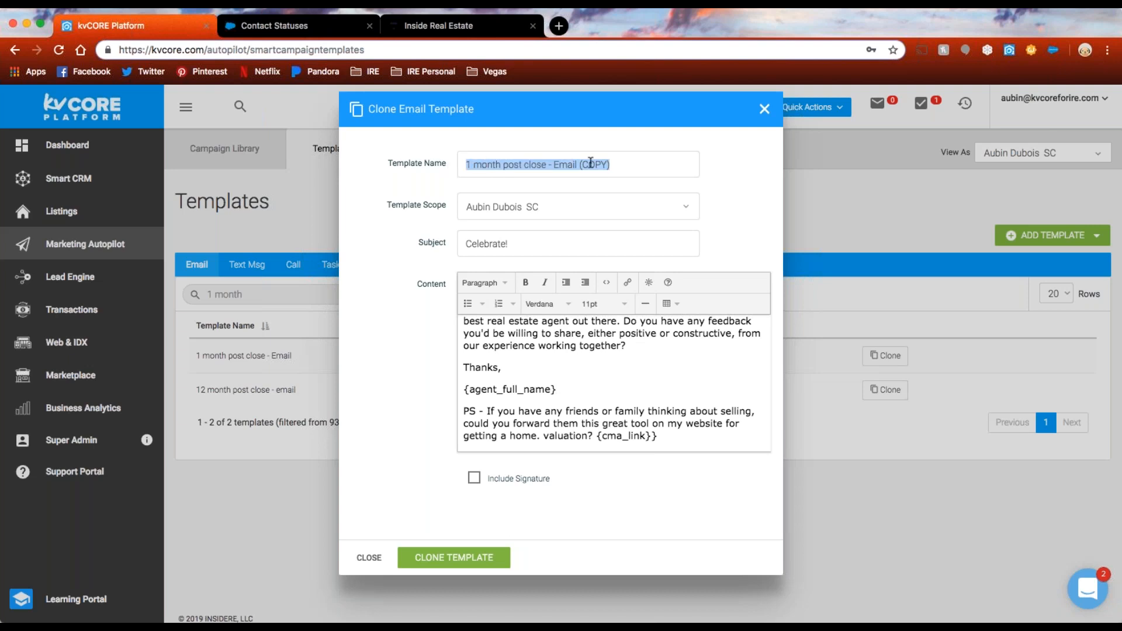
pyautogui.click(610, 165)
pyautogui.moveTo(608, 164); pyautogui.dragTo(584, 166)
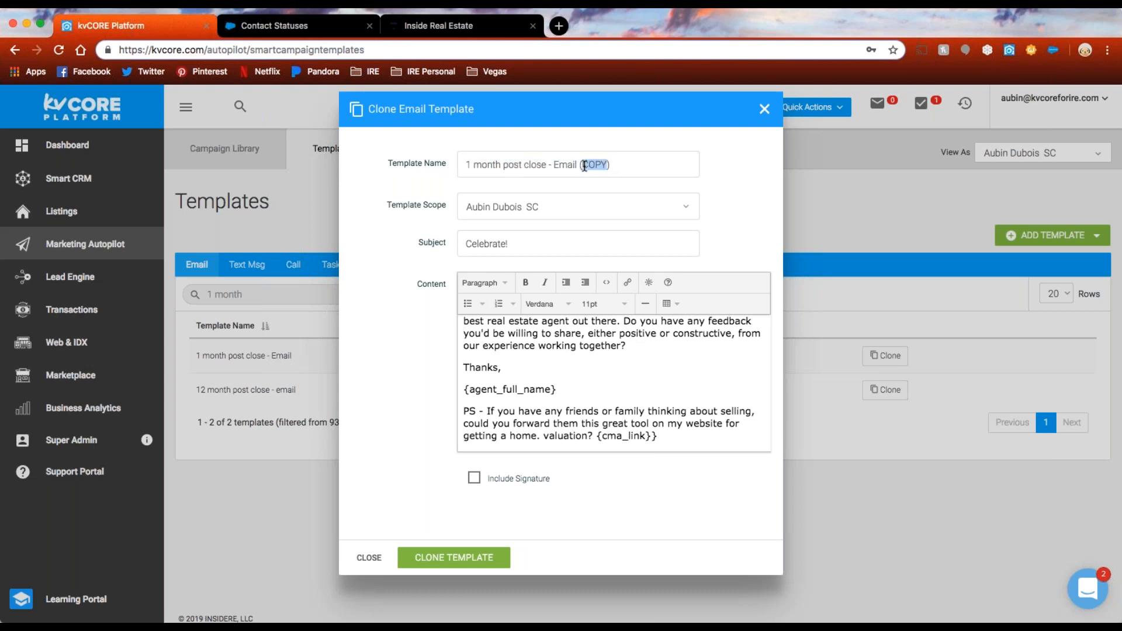
pyautogui.write("Aubin's Edit")
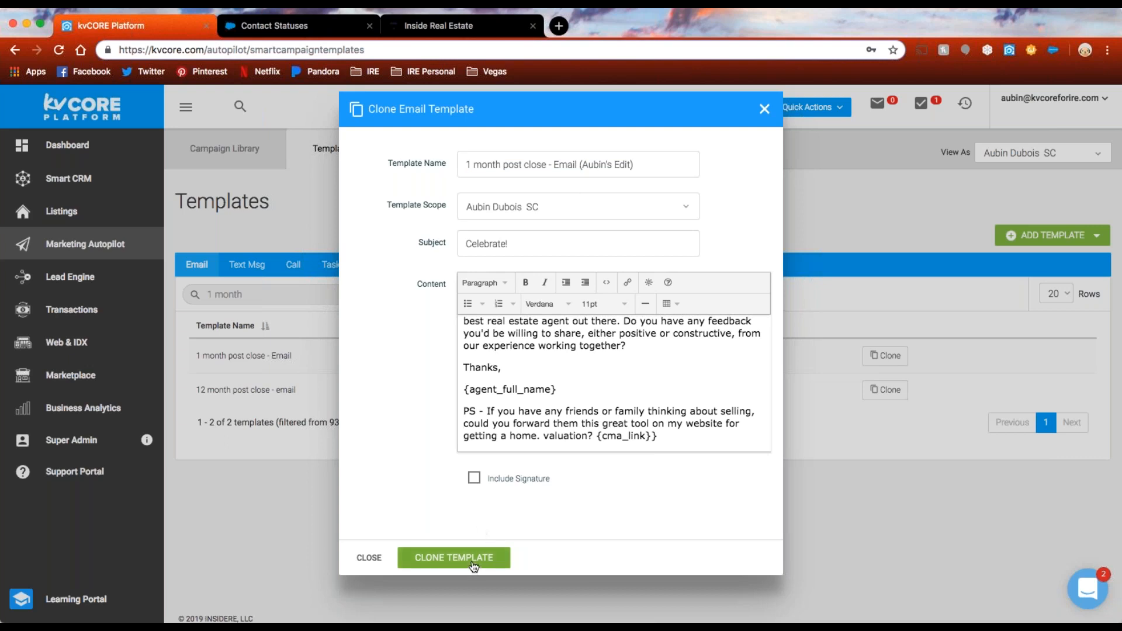
pyautogui.click(470, 561)
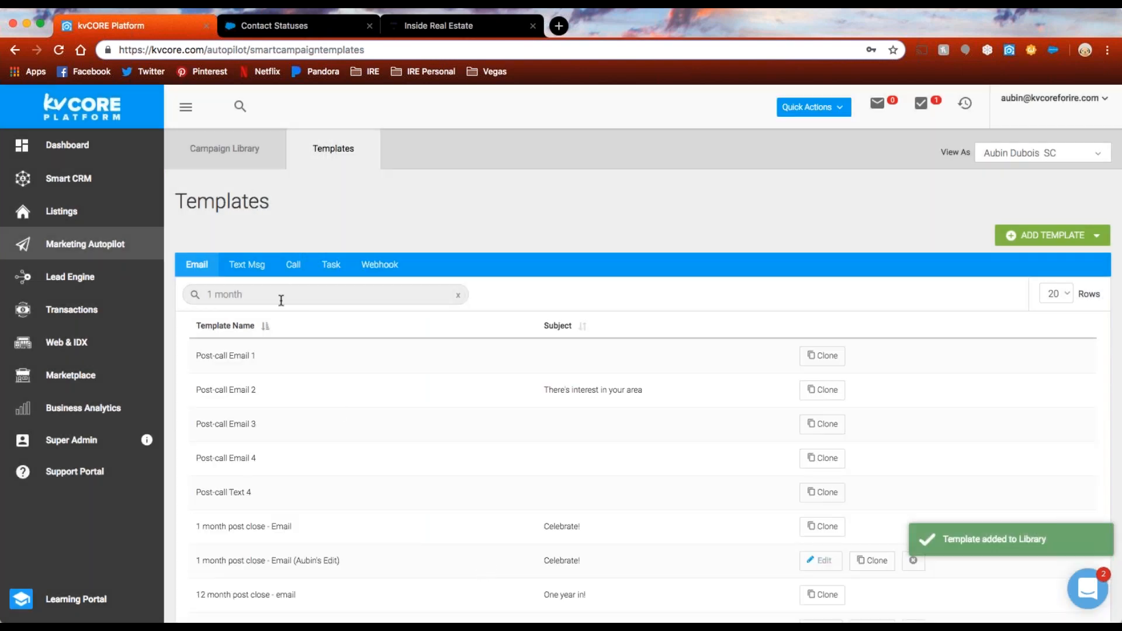
pyautogui.click(283, 296)
pyautogui.press('Return')
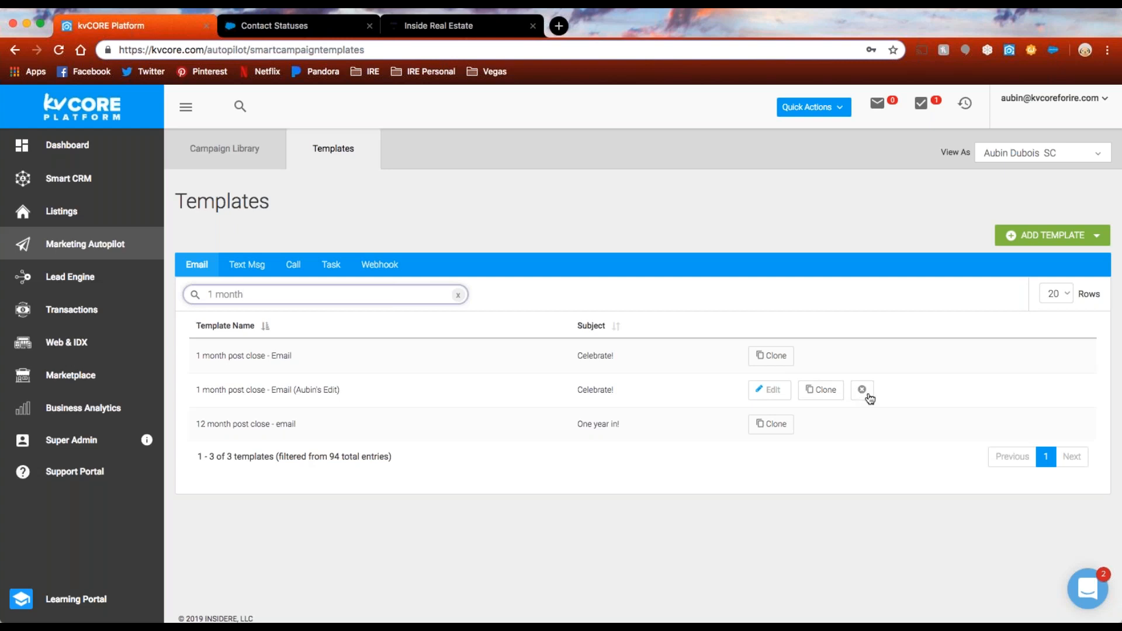
# Step: Search the campaign library for "clos" and open the unlocked Closed campaign
pyautogui.click(222, 145)
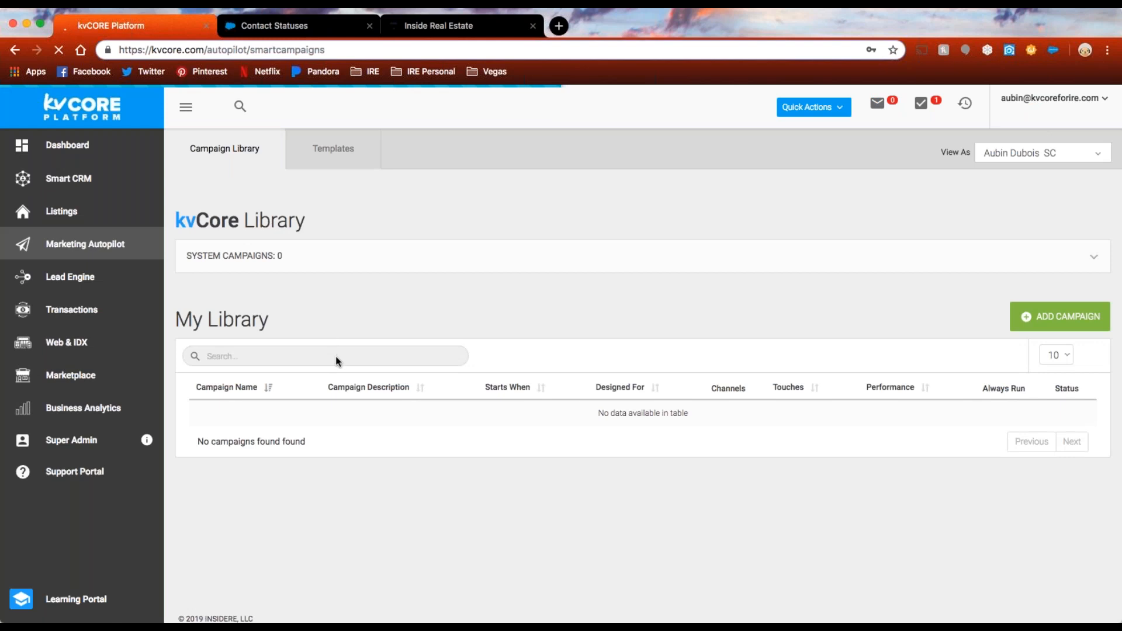
pyautogui.click(336, 356)
pyautogui.write('clos')
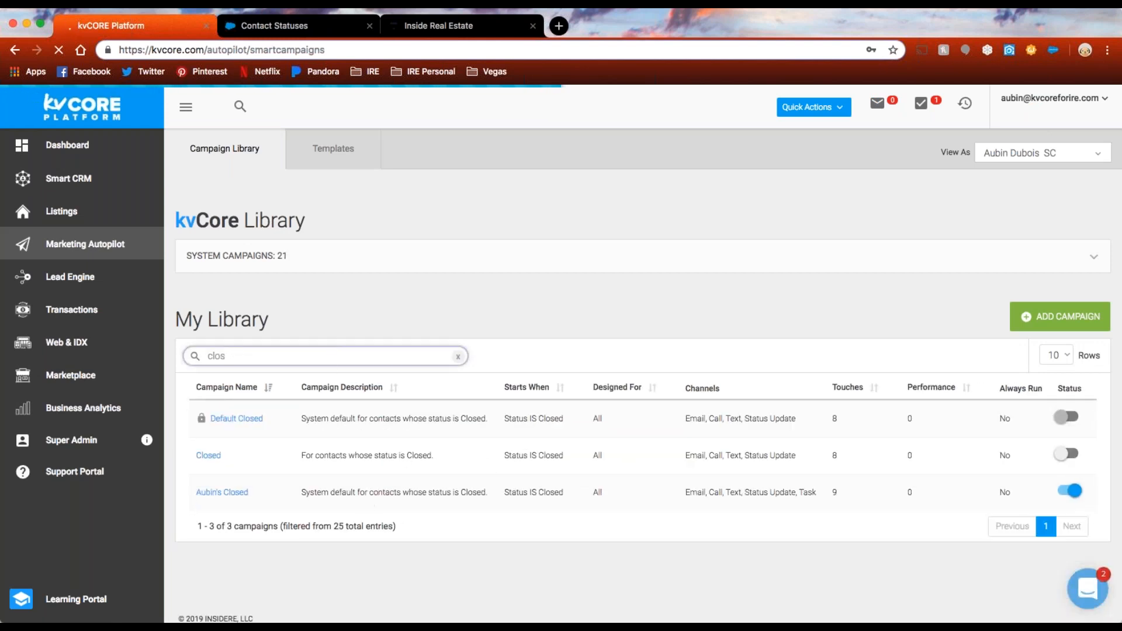
pyautogui.click(220, 451)
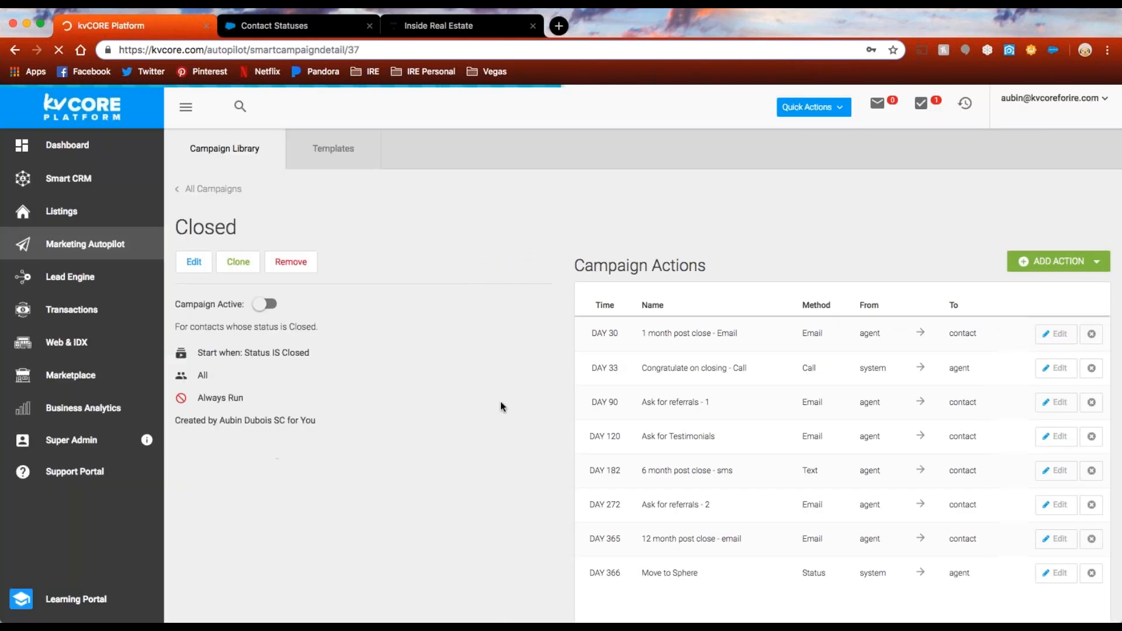
# Step: Select the edited copy of the 1 month post close template for the Day 30 email action, preview its content, and close without updating
pyautogui.click(1051, 337)
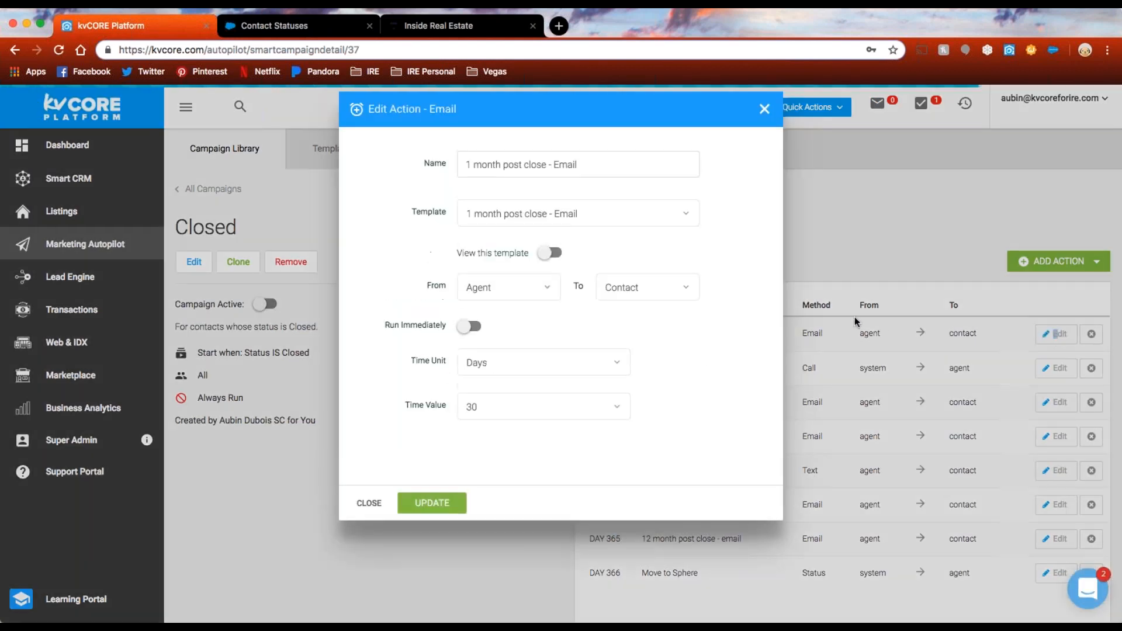
pyautogui.click(624, 214)
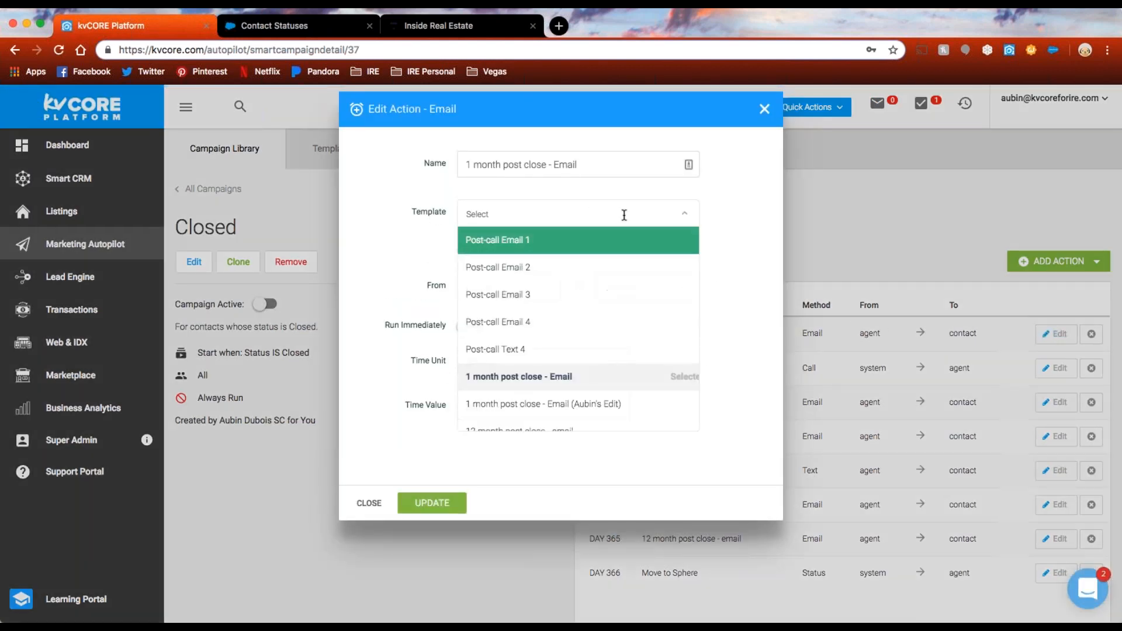
pyautogui.click(587, 410)
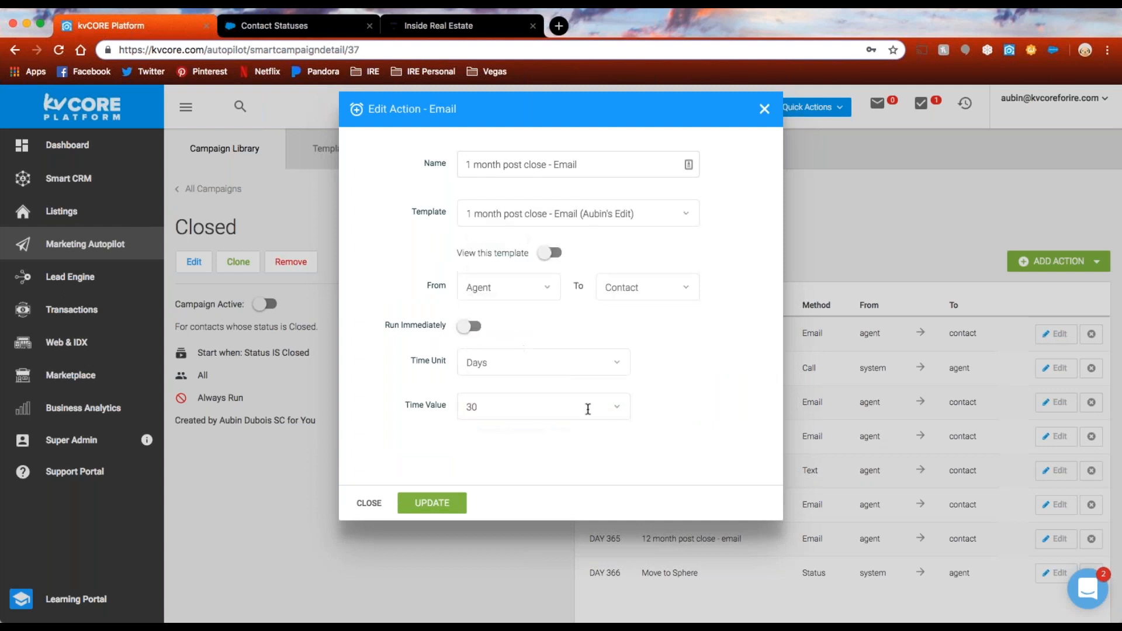
pyautogui.click(549, 253)
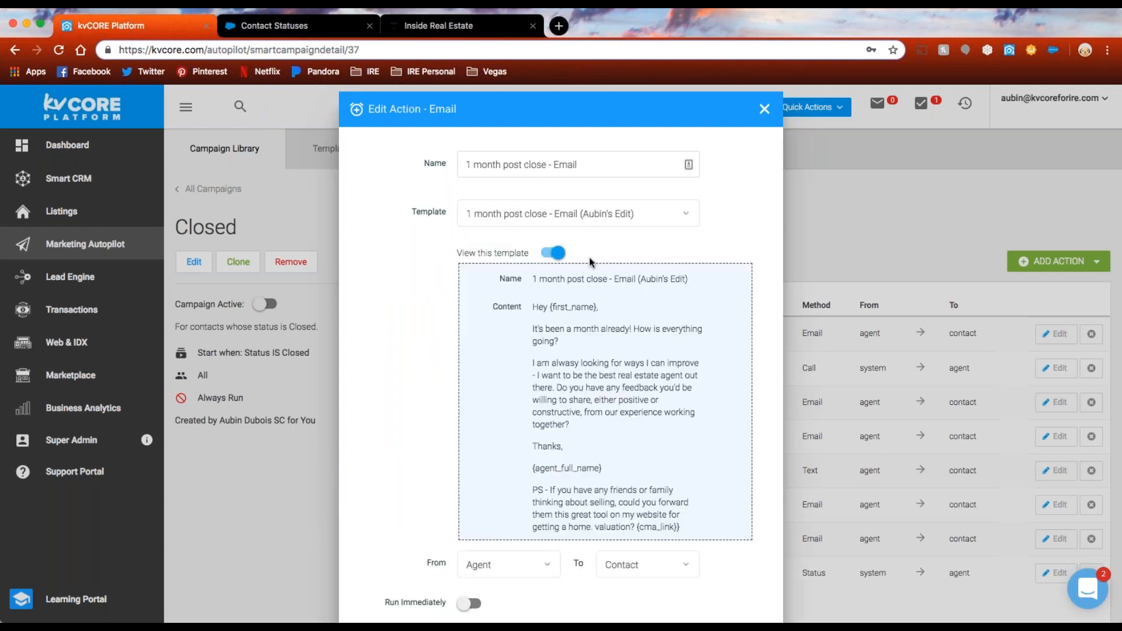
pyautogui.moveTo(533, 363)
pyautogui.mouseDown()
pyautogui.moveTo(600, 365)
pyautogui.moveTo(551, 364)
pyautogui.mouseUp()
pyautogui.scroll(-1, 403, 310)
pyautogui.scroll(-5, 404, 309)
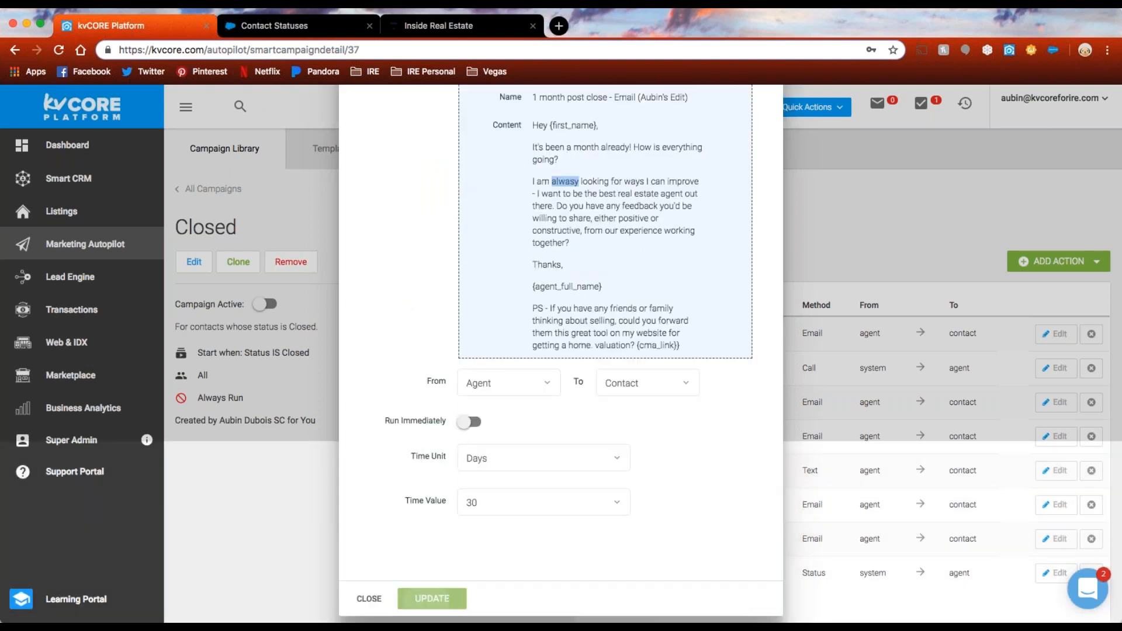
pyautogui.click(368, 599)
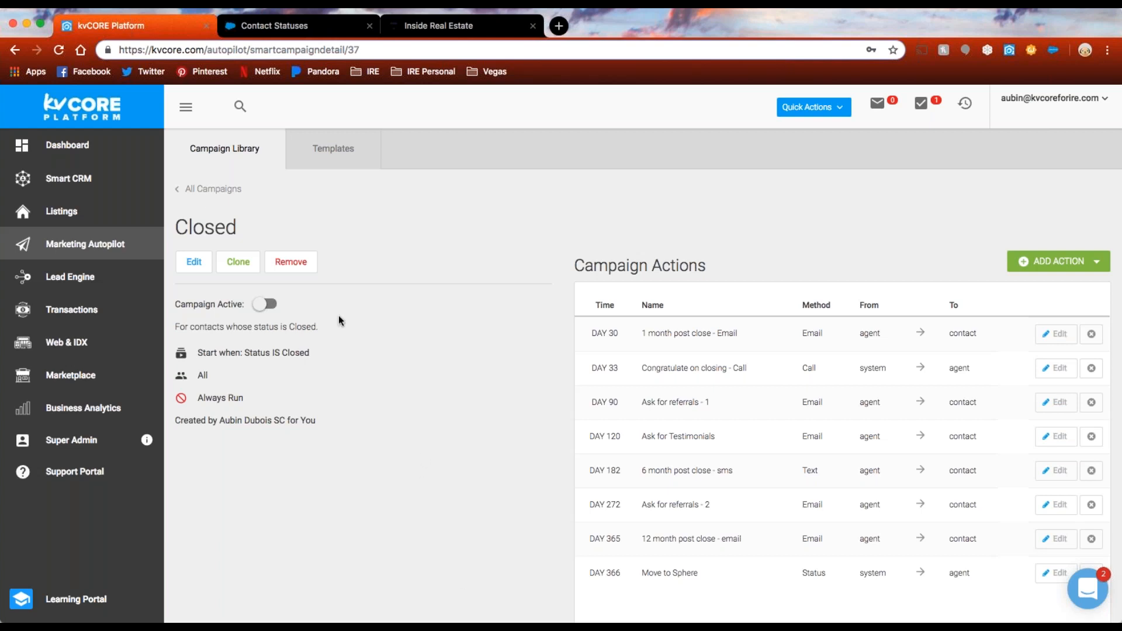
# Step: Start a new campaign from the campaign library and look through the lead sources available for the Lead Is New start trigger
pyautogui.click(208, 190)
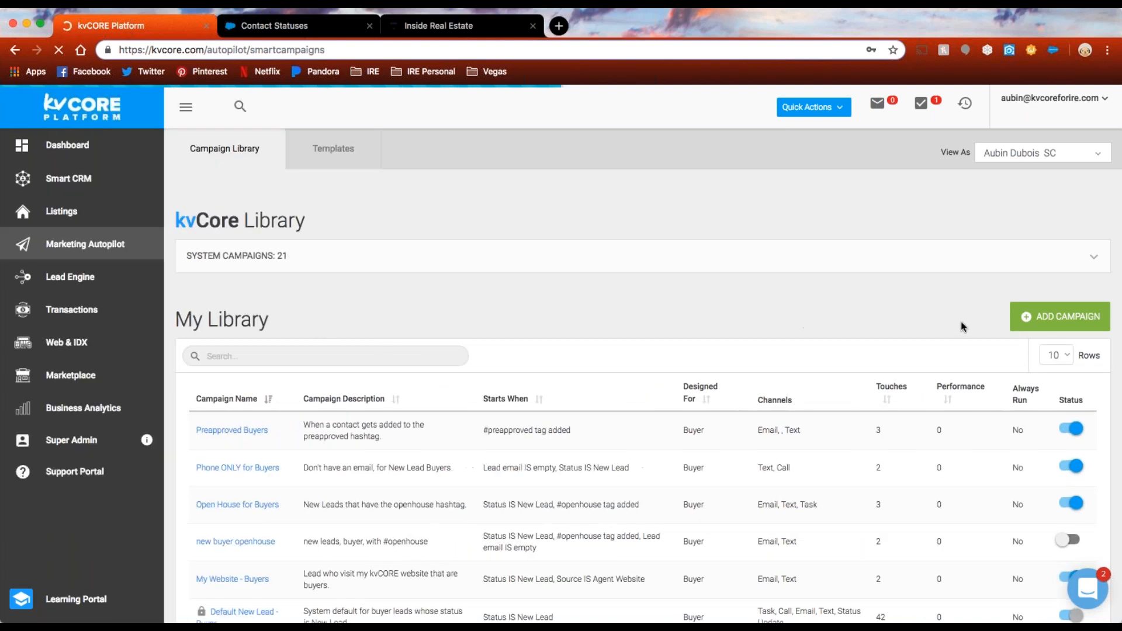
pyautogui.click(1052, 318)
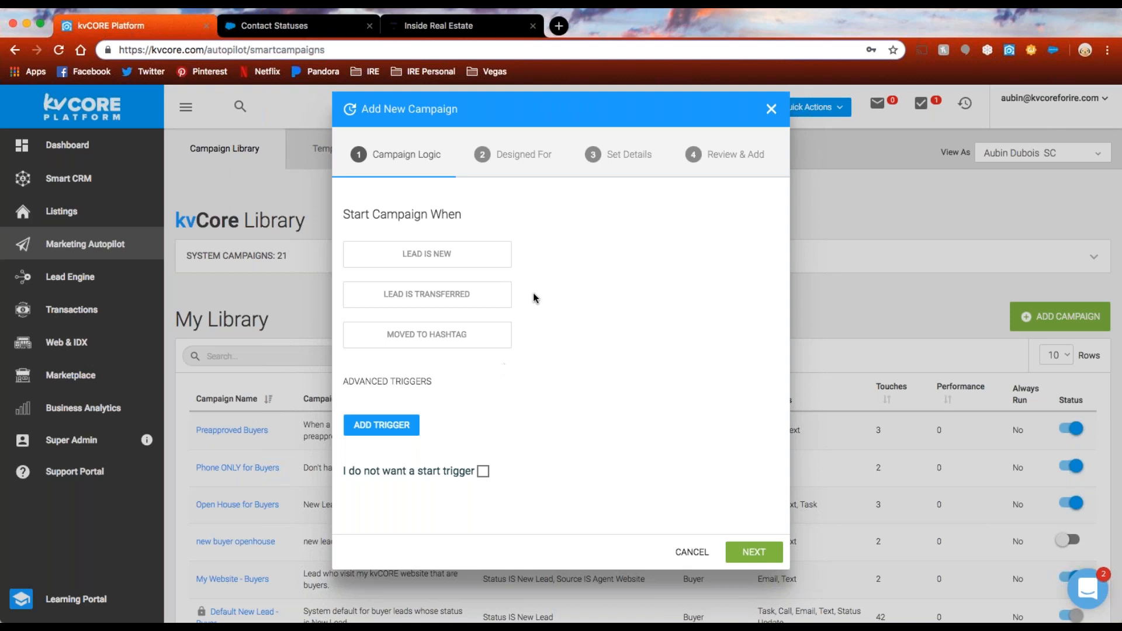
pyautogui.click(399, 257)
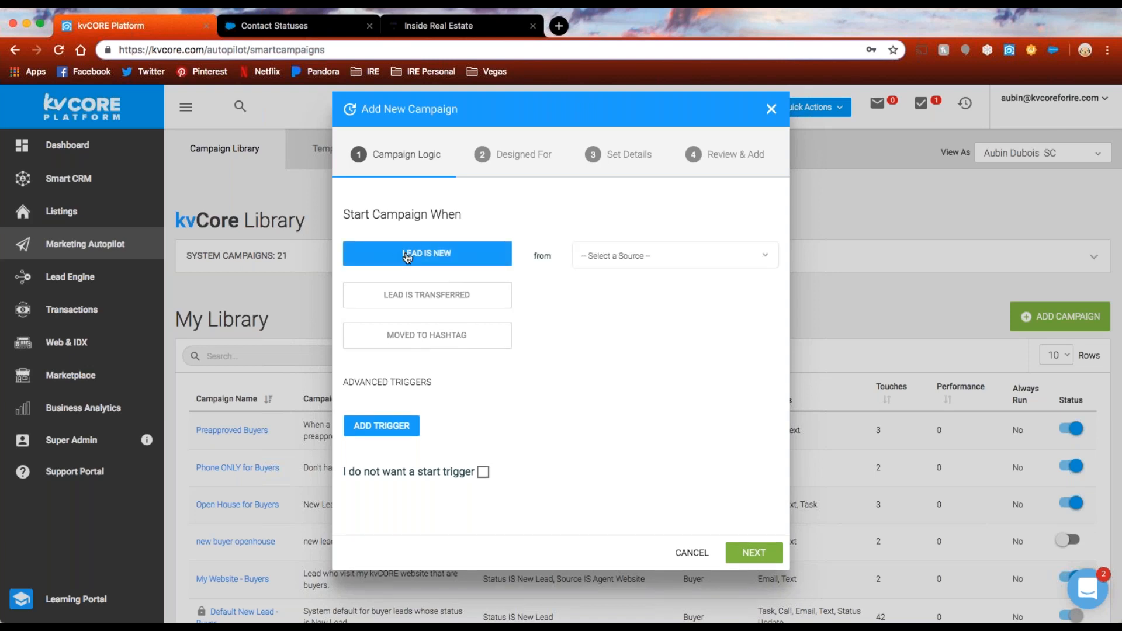
pyautogui.click(676, 251)
pyautogui.scroll(-1, 672, 408)
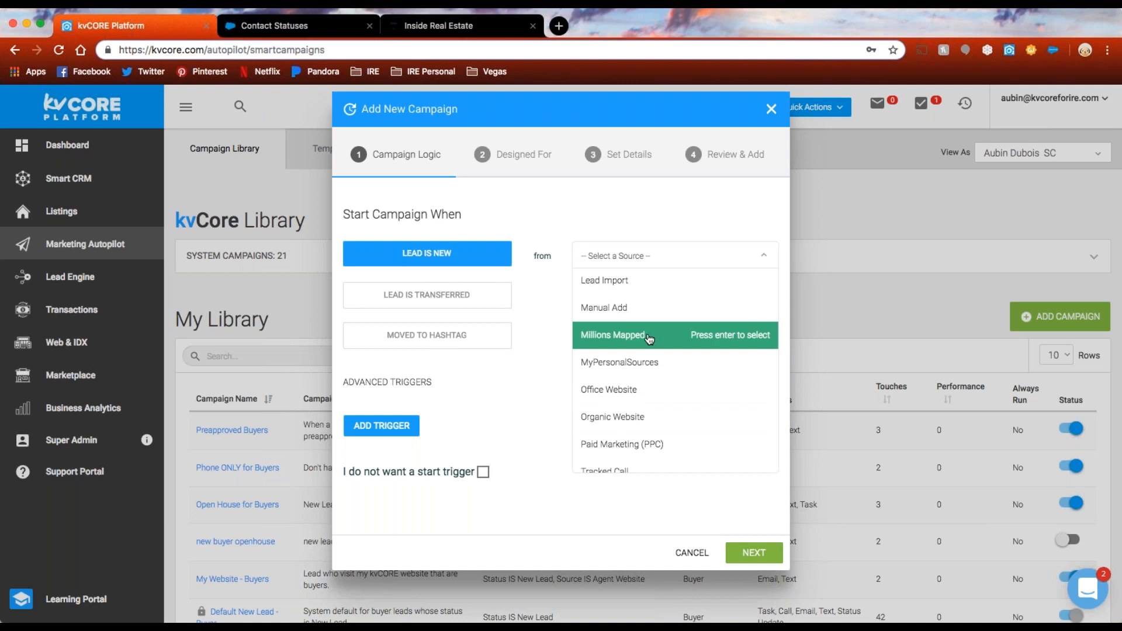
pyautogui.scroll(-1, 648, 330)
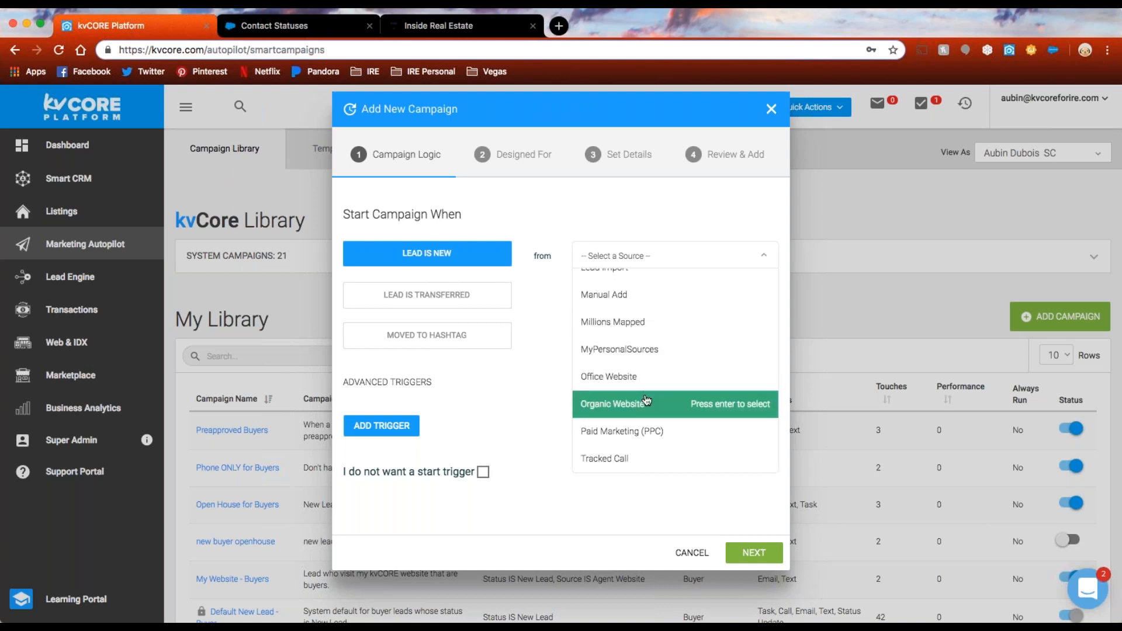
pyautogui.click(560, 305)
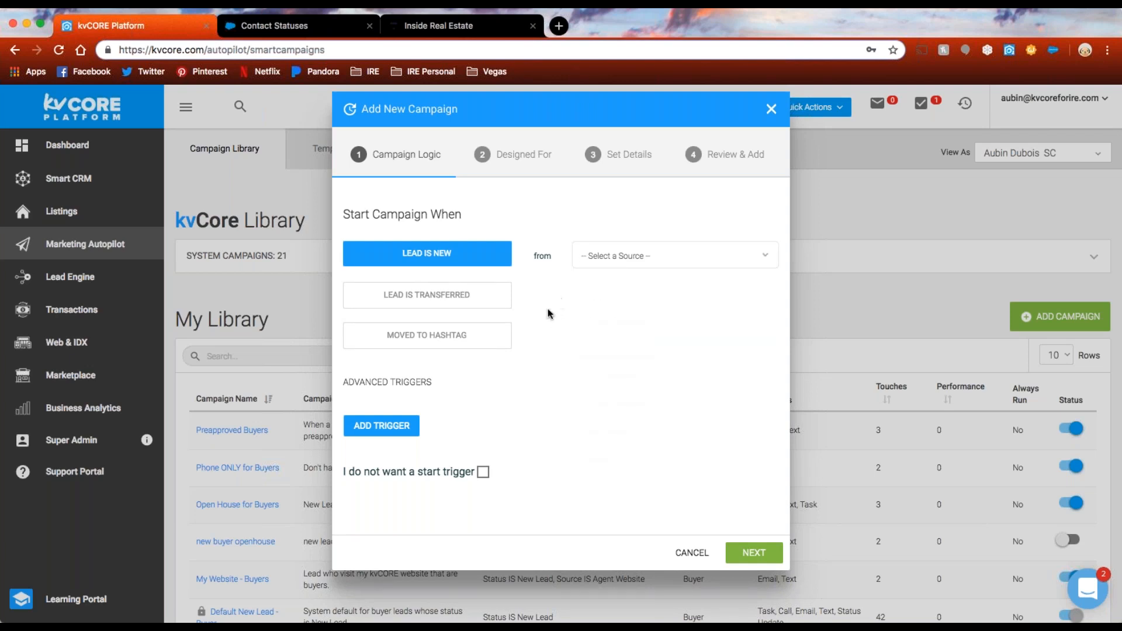
# Step: Look at the Lead Is Transferred trigger and the hashtags available for the Moved to Hashtag trigger
pyautogui.click(445, 308)
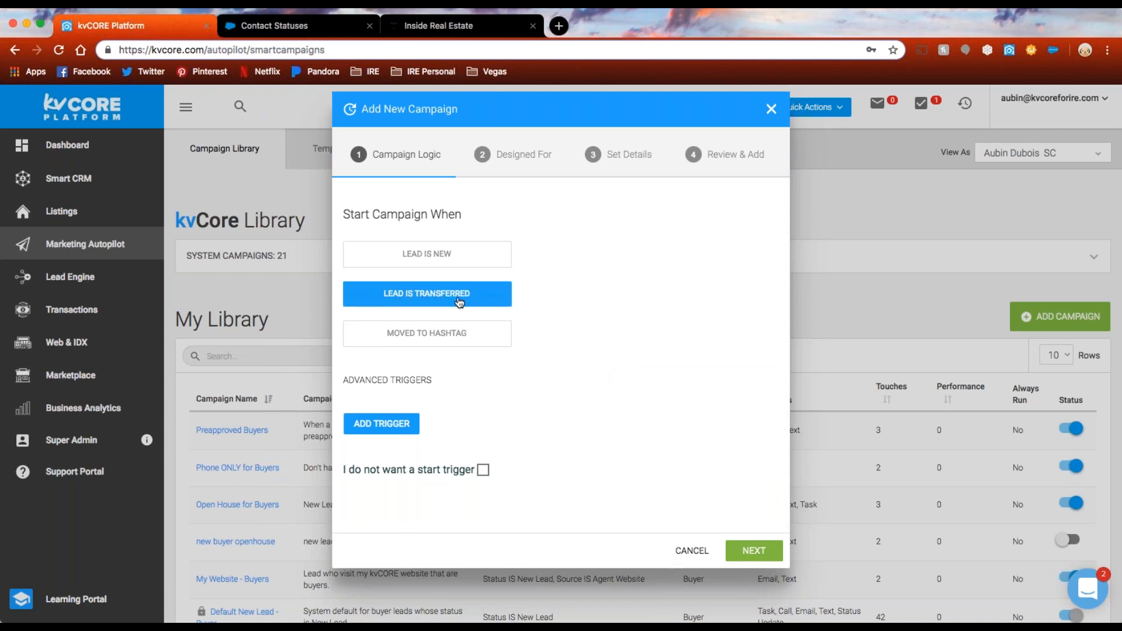
pyautogui.click(498, 338)
pyautogui.click(591, 336)
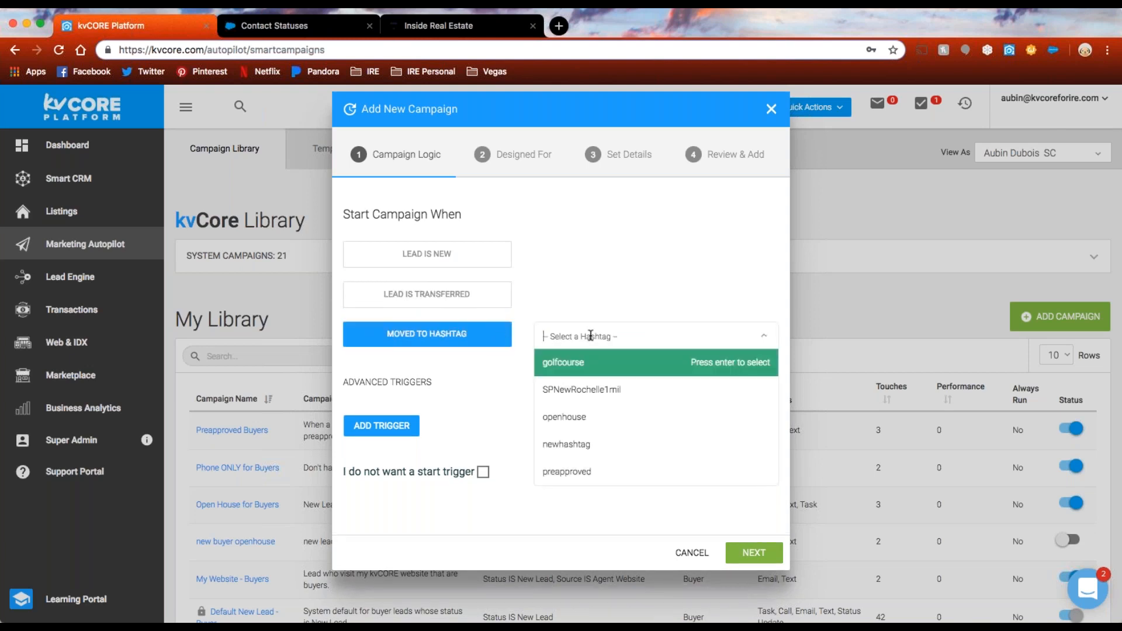
pyautogui.press('Down')
pyautogui.press('Down')
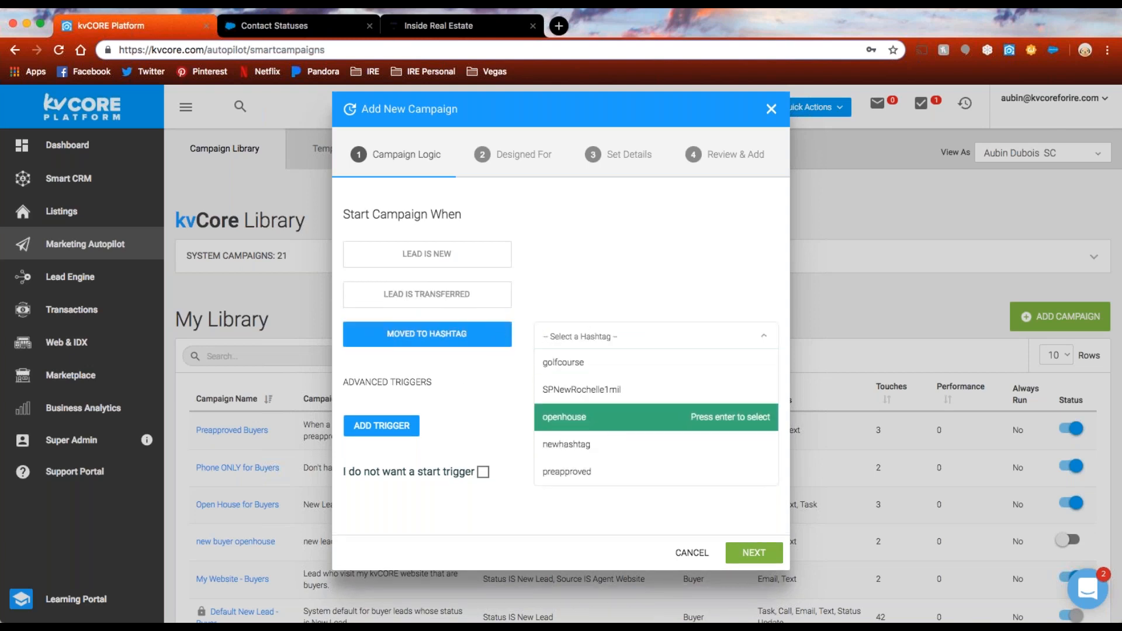
pyautogui.click(489, 390)
# Step: Try advanced triggers for Status IS Closed, Hashtag IS golfcourse and Assigned to Lender IS UPDATED, and remove the last two
pyautogui.click(389, 427)
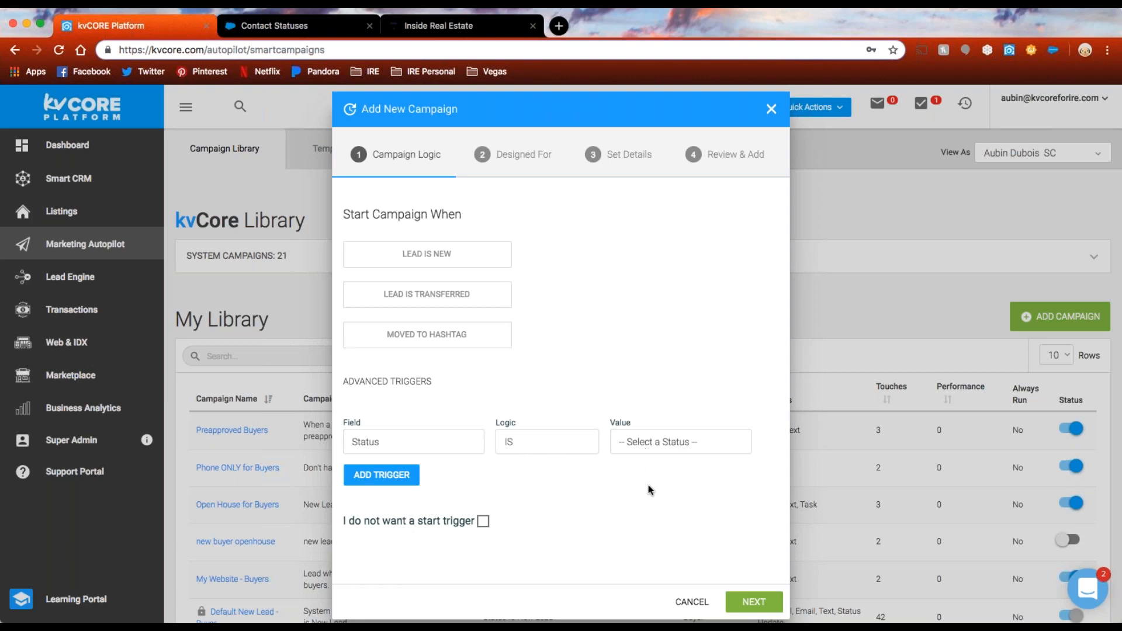
pyautogui.click(642, 517)
pyautogui.click(379, 477)
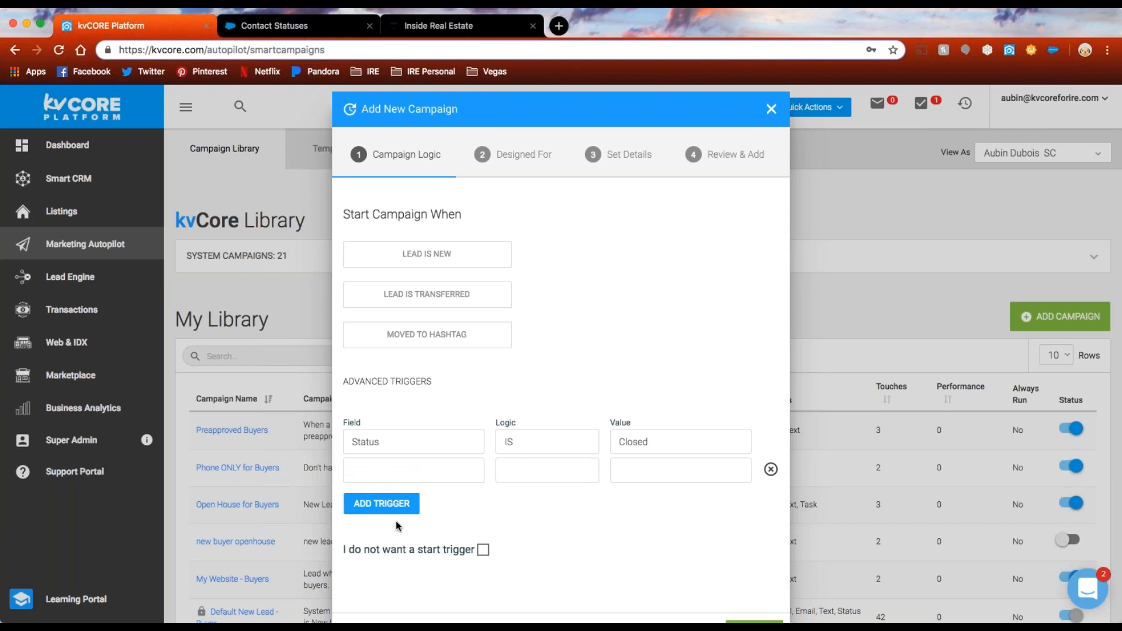
pyautogui.click(655, 473)
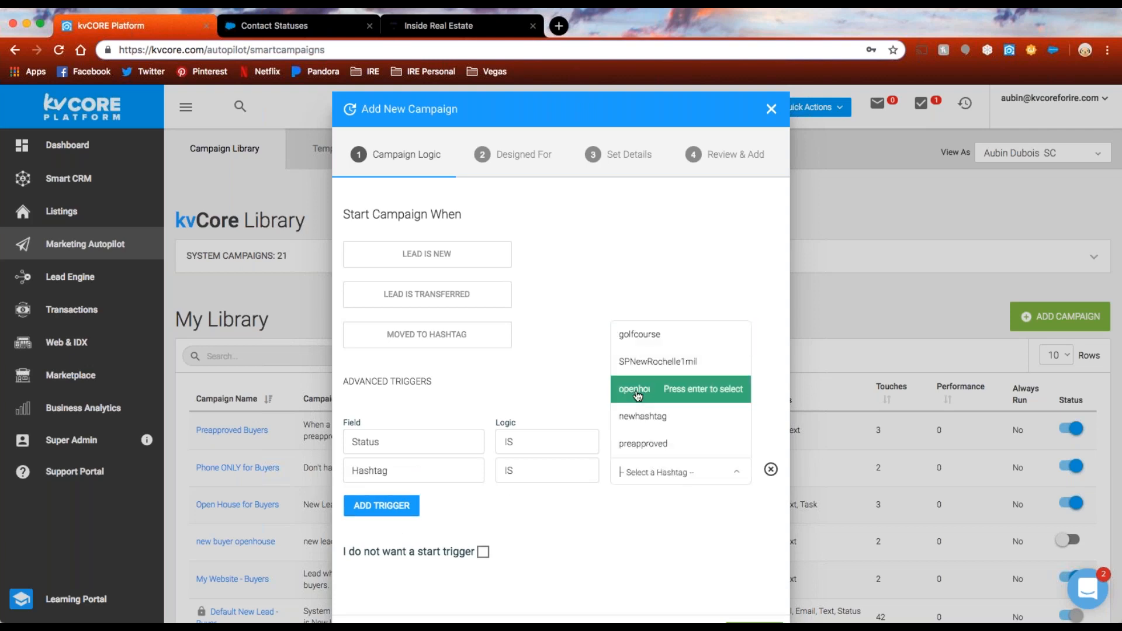
pyautogui.click(630, 344)
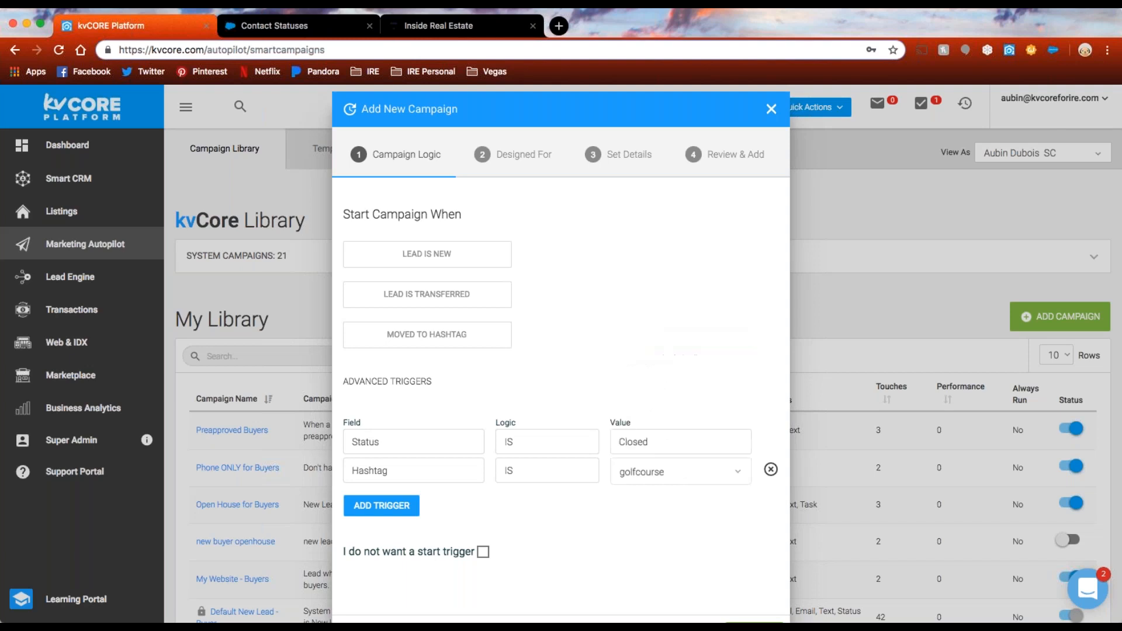
pyautogui.click(372, 506)
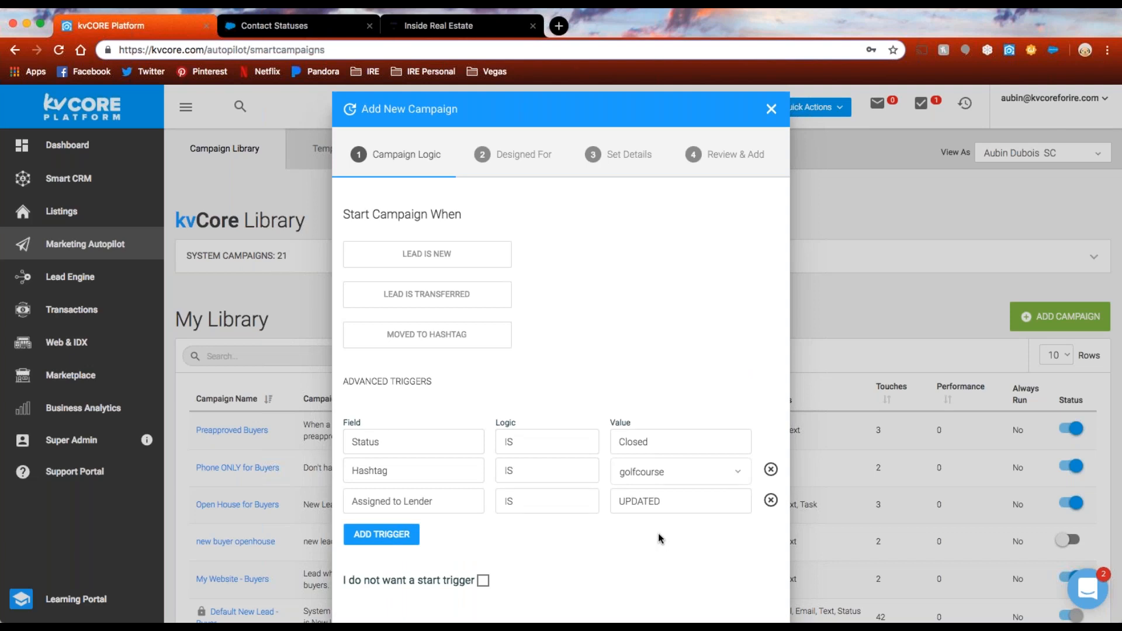
pyautogui.click(770, 501)
pyautogui.click(771, 469)
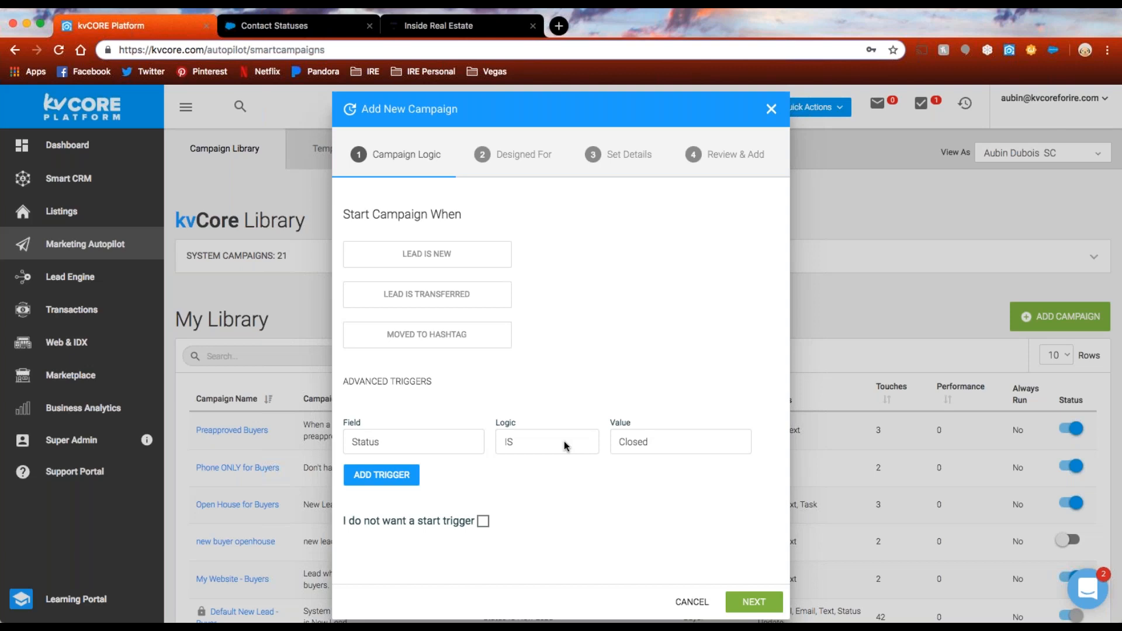
# Step: Set the campaign to start when a lead is moved to the golfcourse hashtag and continue to the audience choice
pyautogui.click(466, 342)
pyautogui.click(601, 340)
pyautogui.click(602, 359)
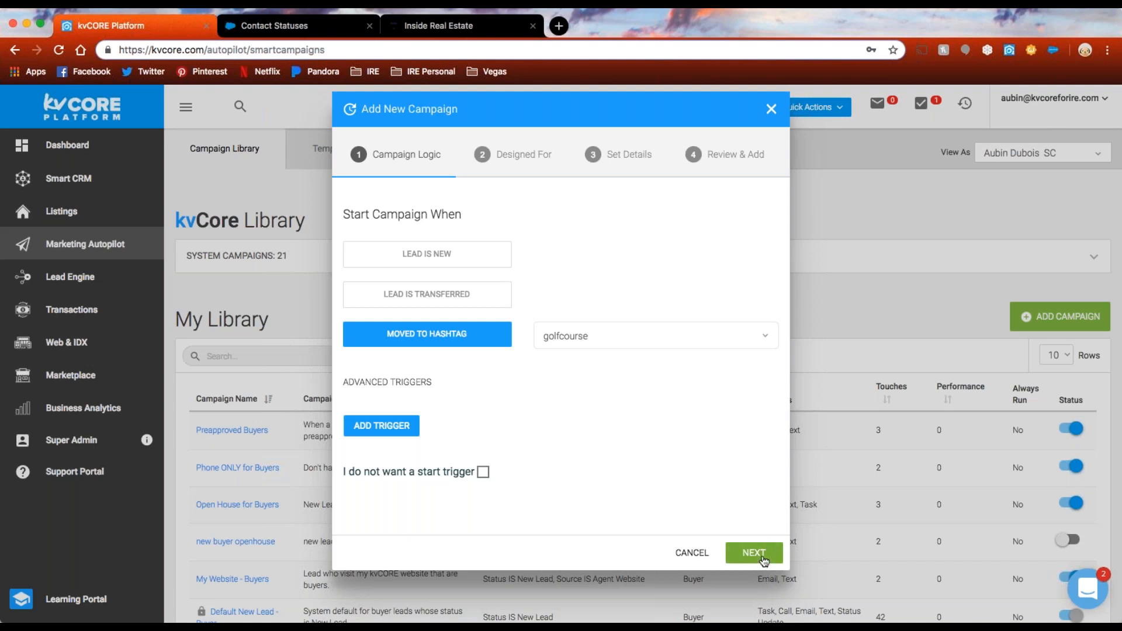
pyautogui.click(763, 559)
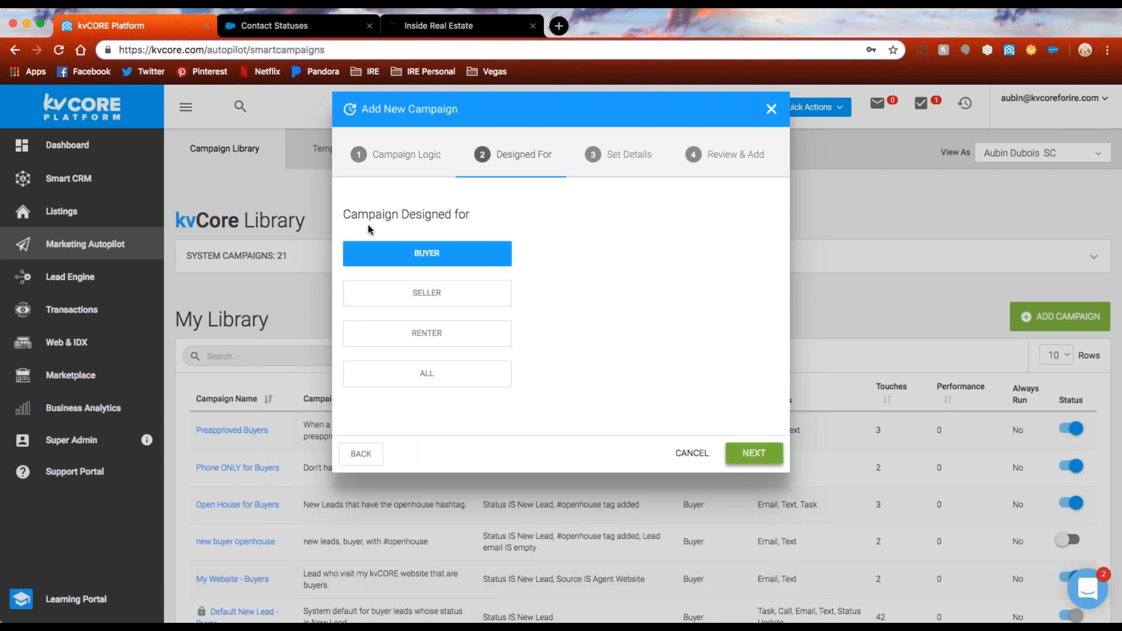
# Step: Keep the campaign designed for Buyer and continue to the campaign details
pyautogui.moveTo(346, 214); pyautogui.dragTo(495, 217)
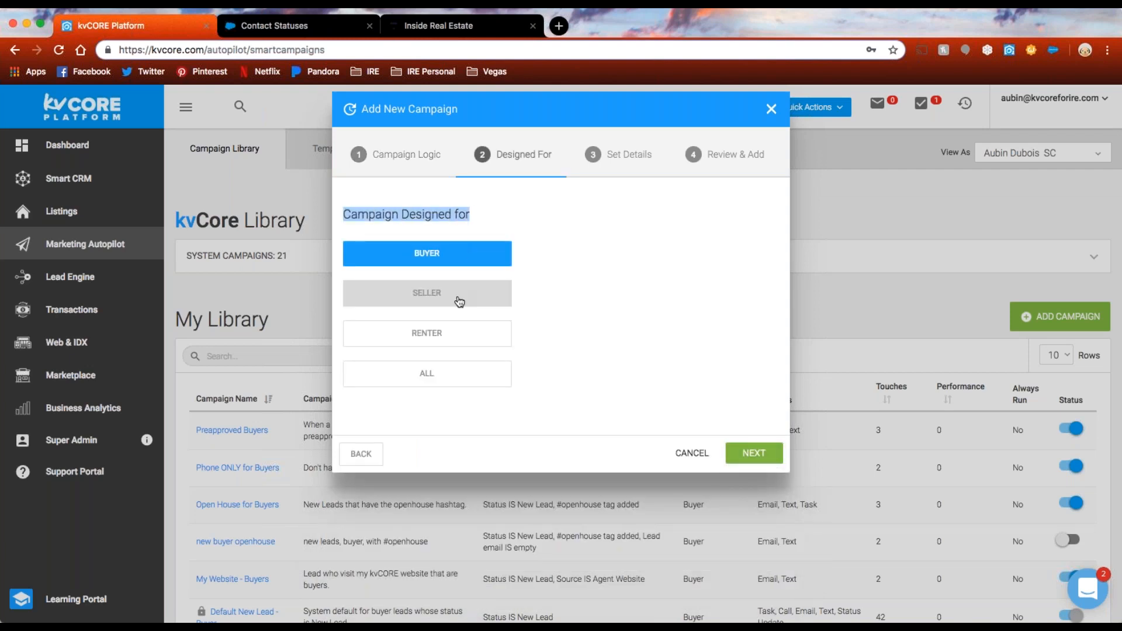
pyautogui.click(526, 231)
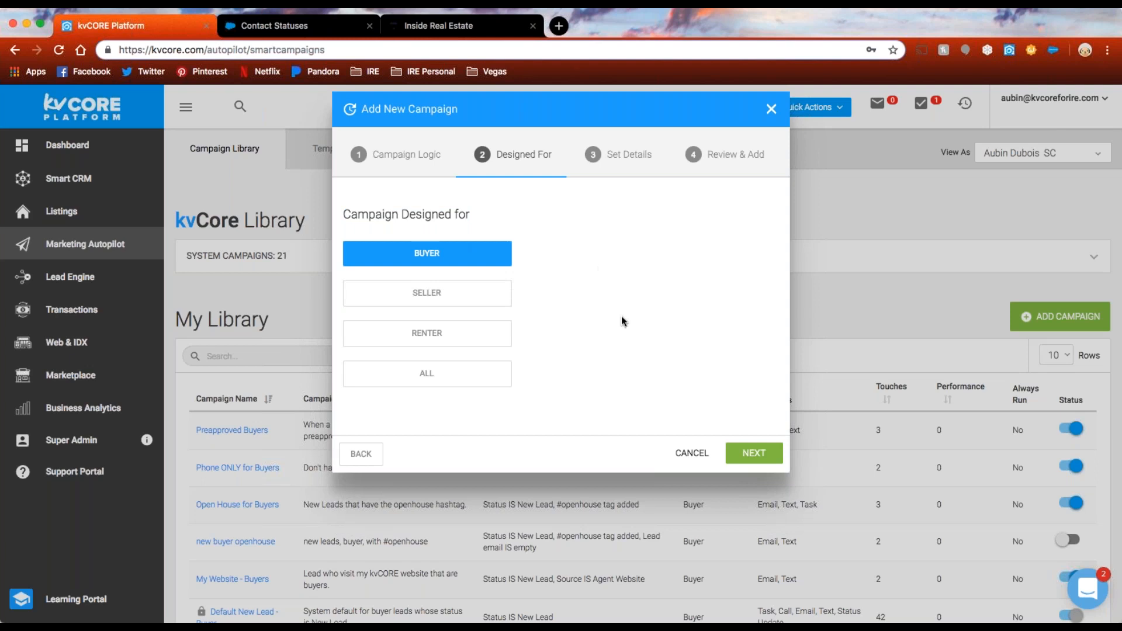
pyautogui.click(754, 454)
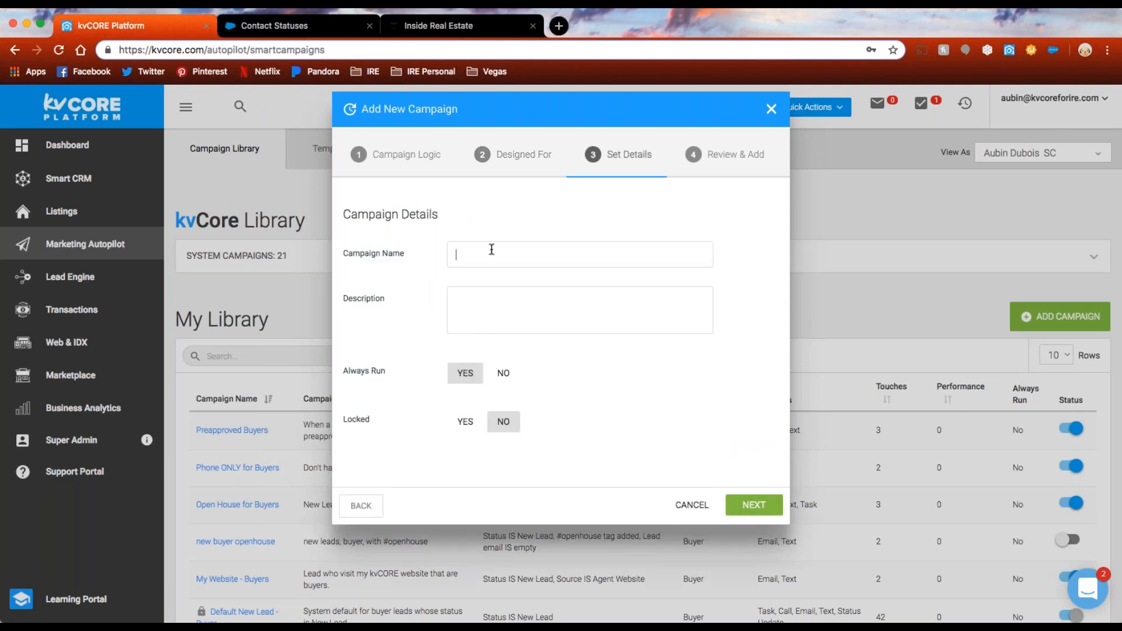
# Step: Name the campaign "Golf Course" and enter the description "When golfcourse hashtag is added."
pyautogui.write('Golf Course')
pyautogui.click(498, 300)
pyautogui.write('When golf course hashtag is added.')
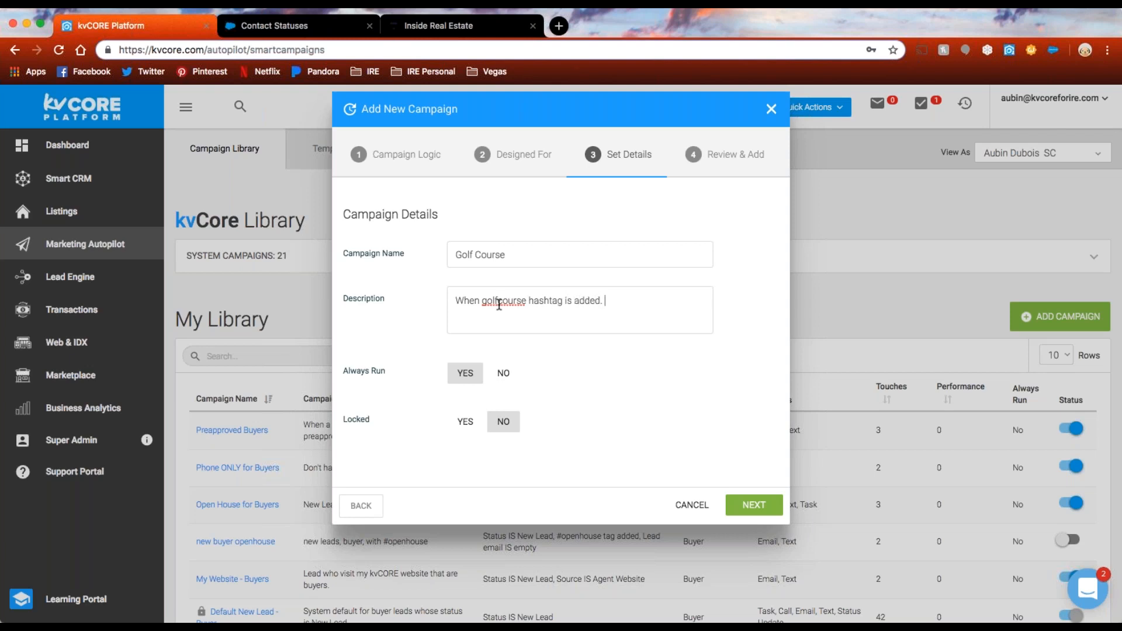
# Step: Set Always Run to No for the Golf Course campaign, review its summary and add the campaign
pyautogui.click(500, 372)
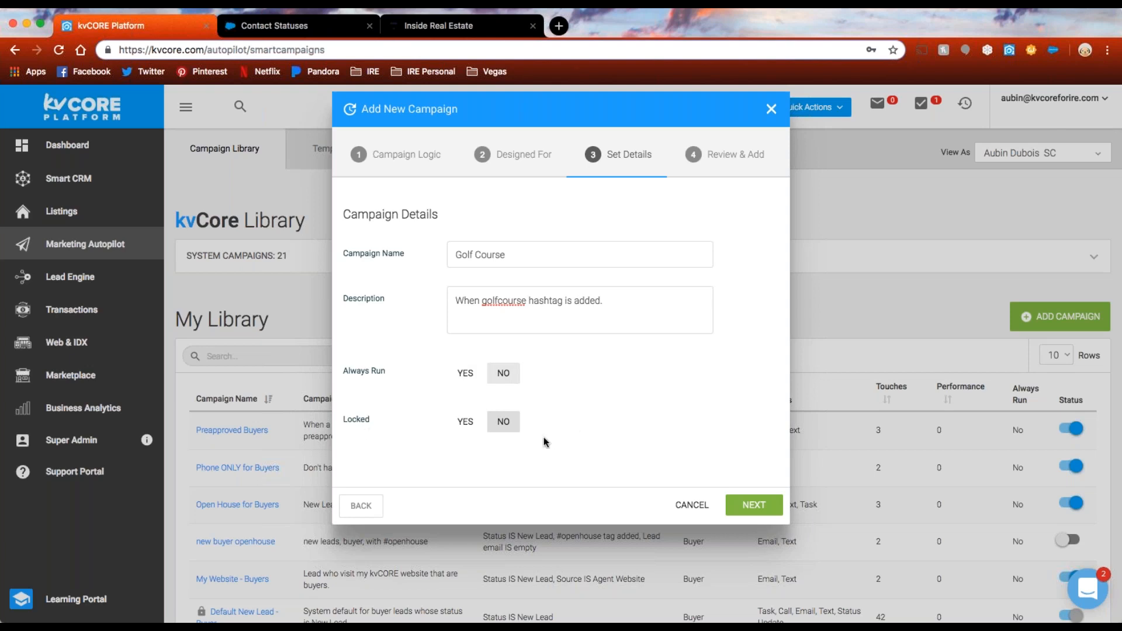
pyautogui.click(747, 506)
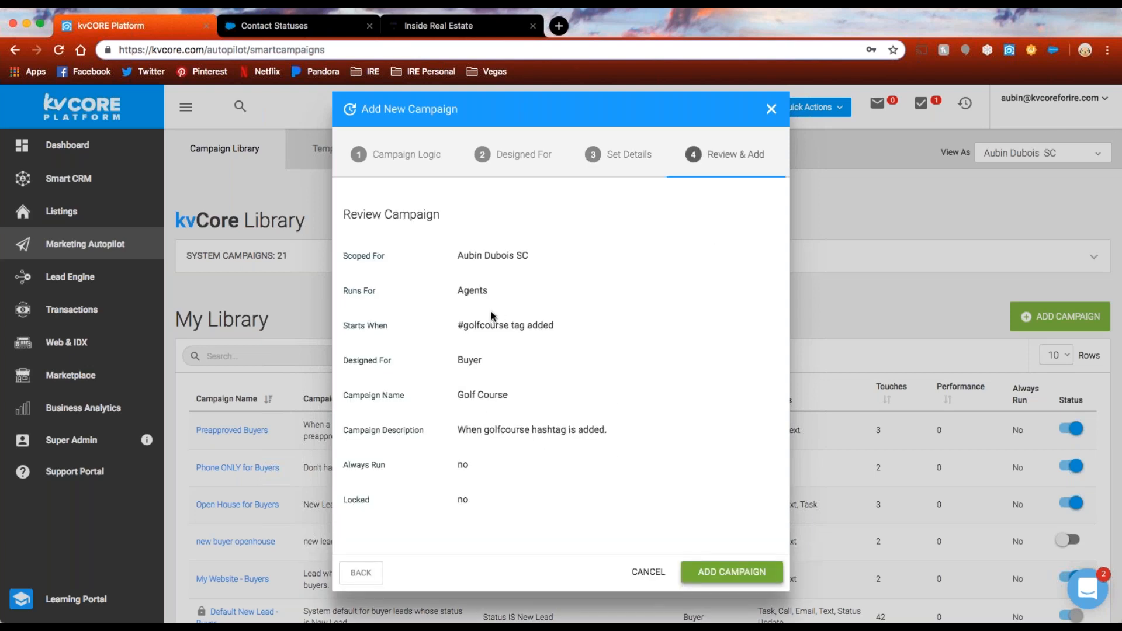
pyautogui.click(757, 571)
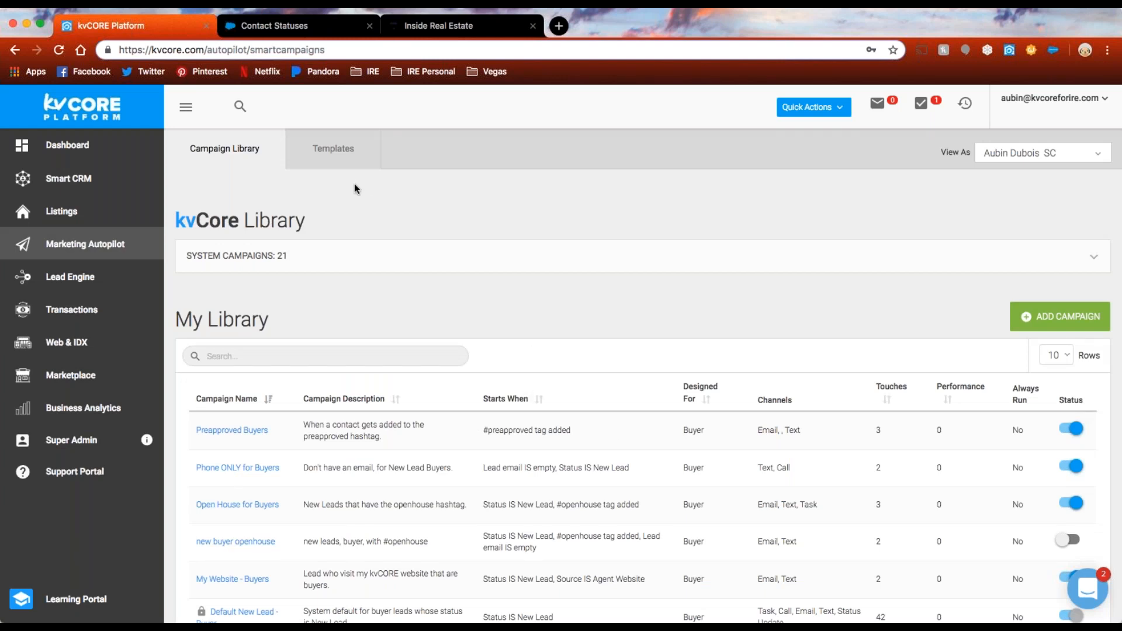
# Step: Reload the campaign library, find the new campaign by searching "golf", and open it to view the action types that can be added
pyautogui.click(59, 50)
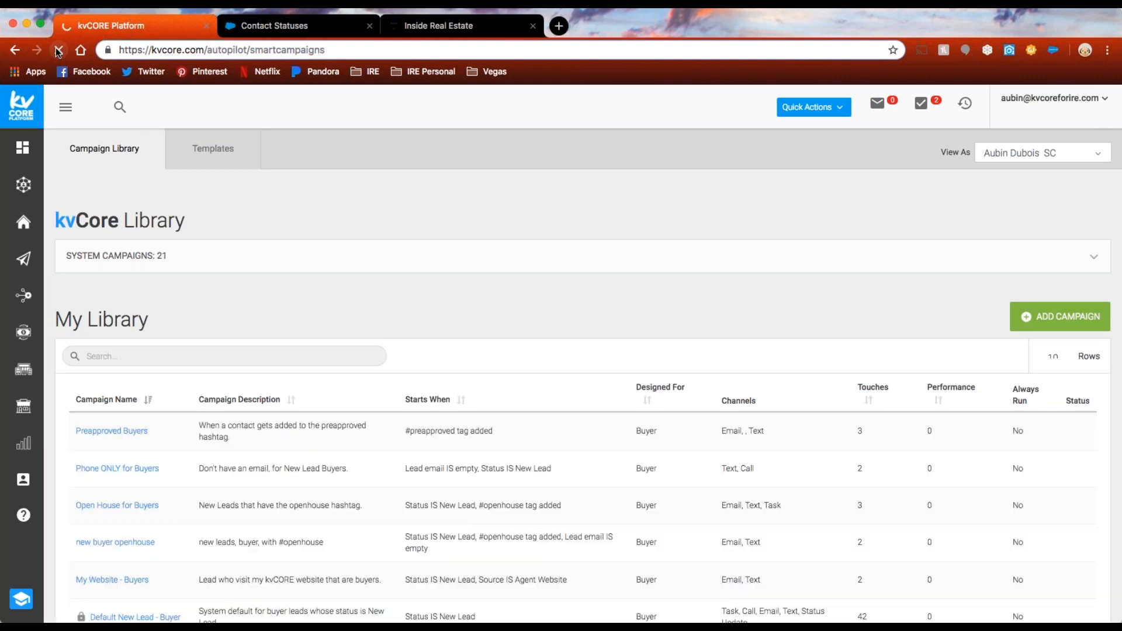
pyautogui.click(189, 355)
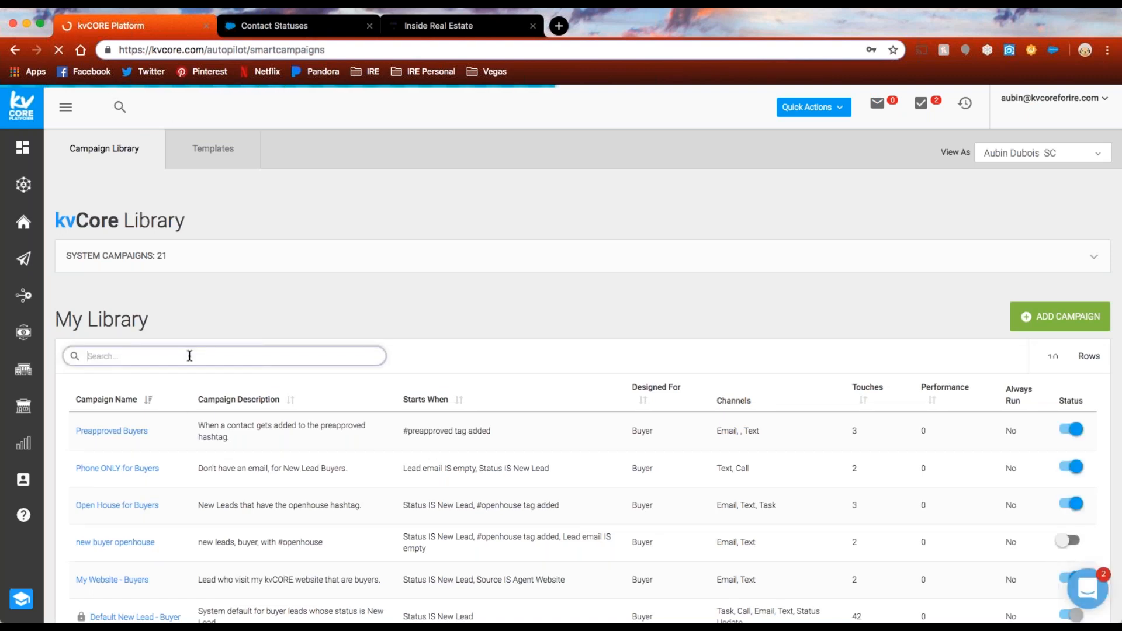
pyautogui.write('golf')
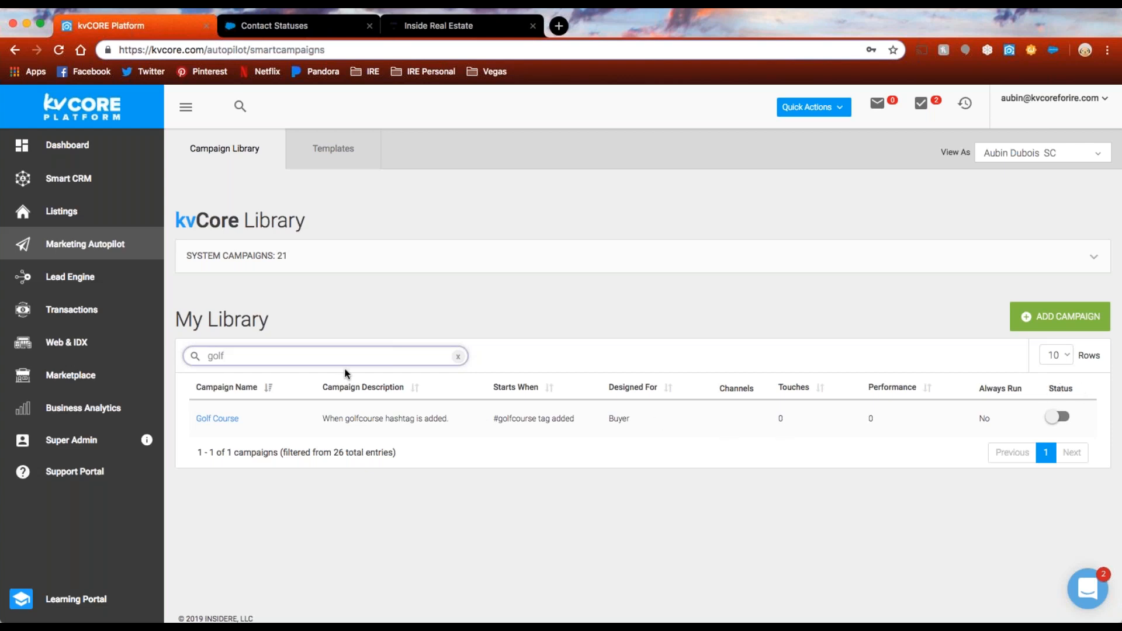
pyautogui.click(211, 421)
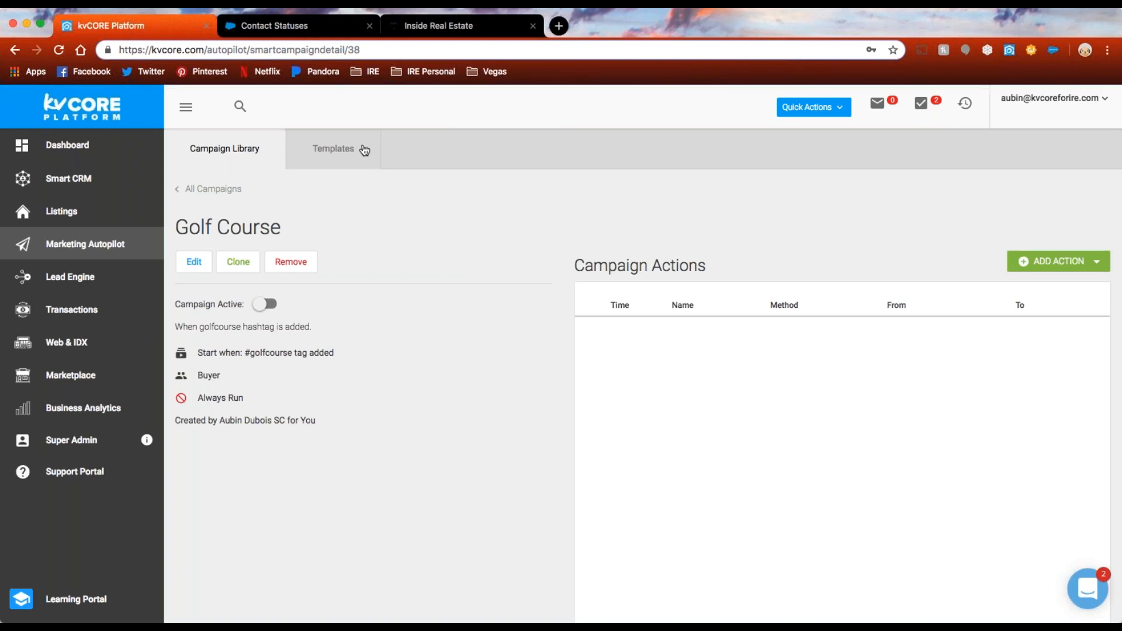
pyautogui.click(1069, 262)
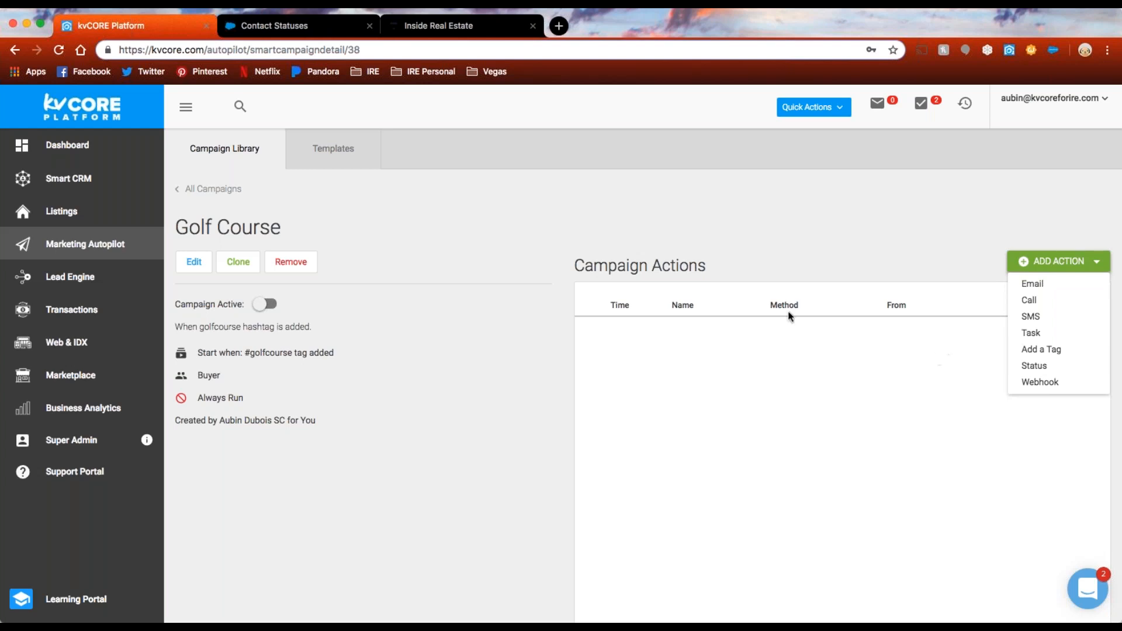
pyautogui.click(660, 236)
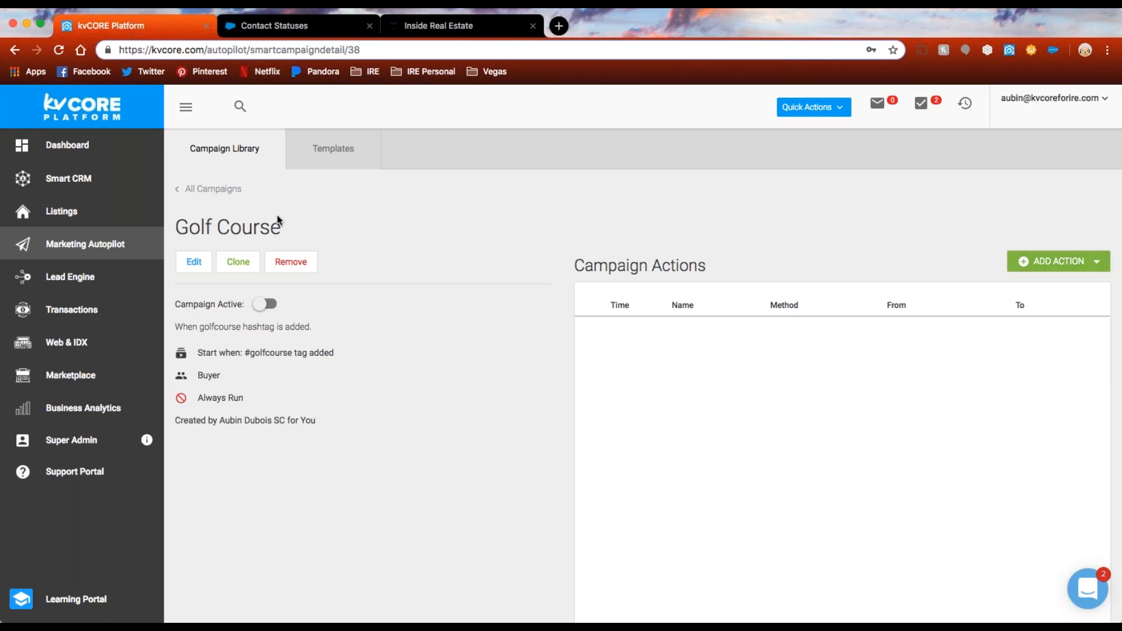
# Step: Filter the Smart CRM contacts by the behavior "Does not have a running campaign"
pyautogui.click(70, 184)
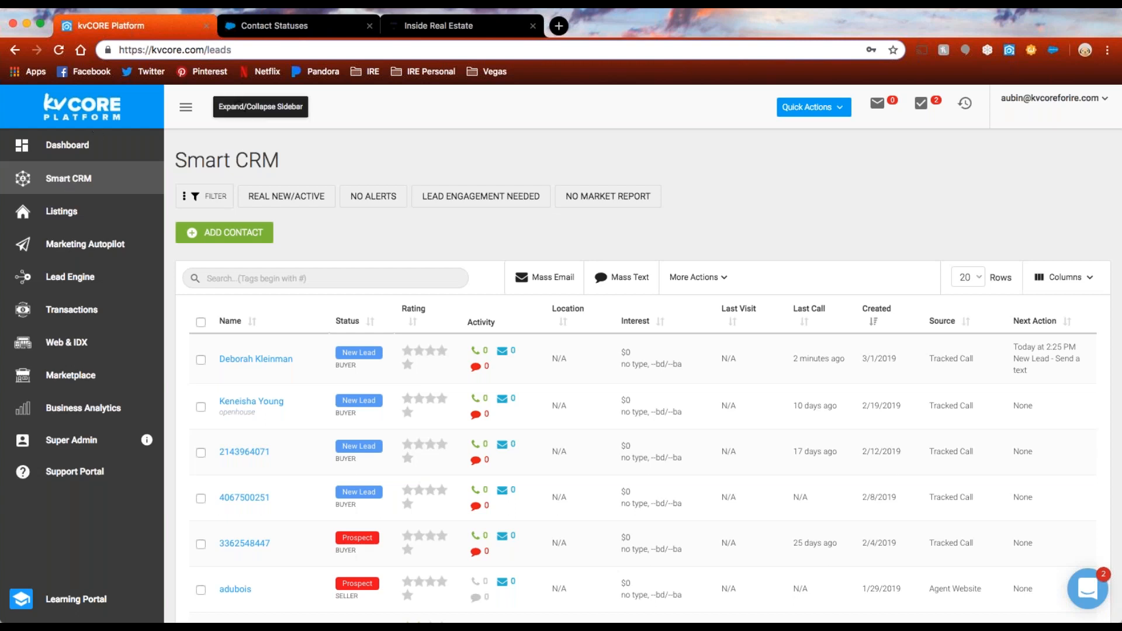
pyautogui.click(209, 199)
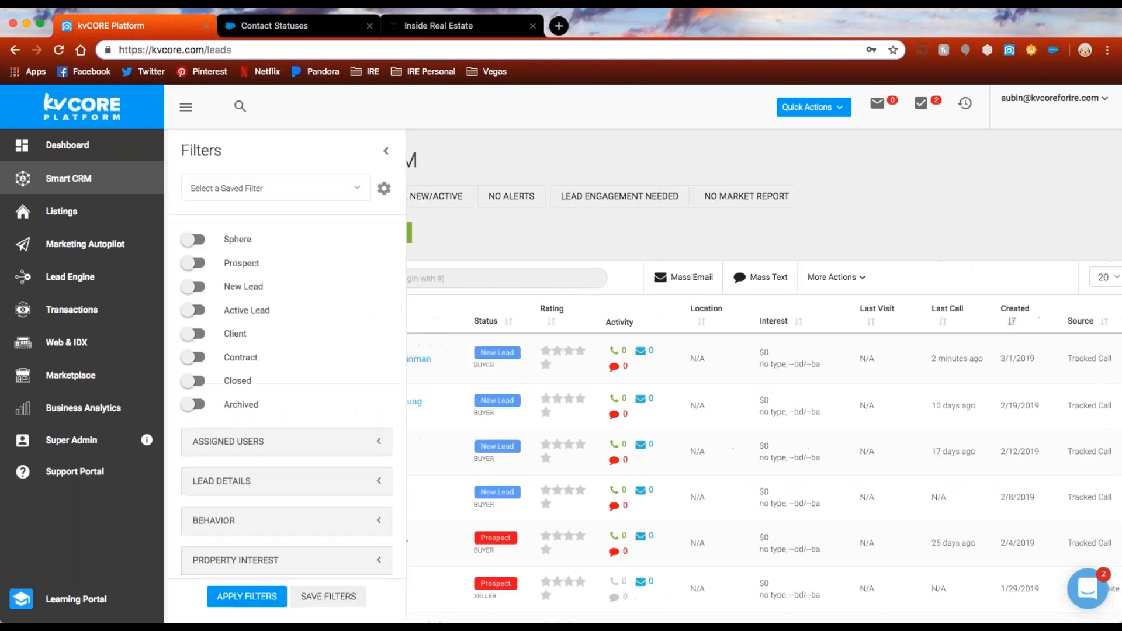
pyautogui.scroll(-1, 333, 310)
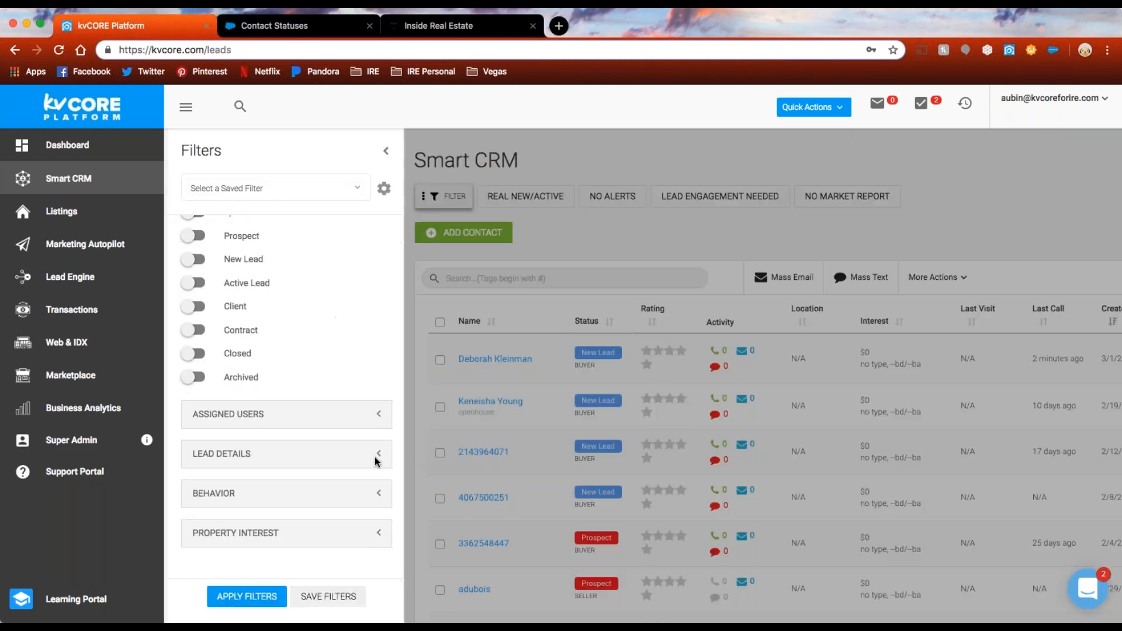
pyautogui.click(380, 497)
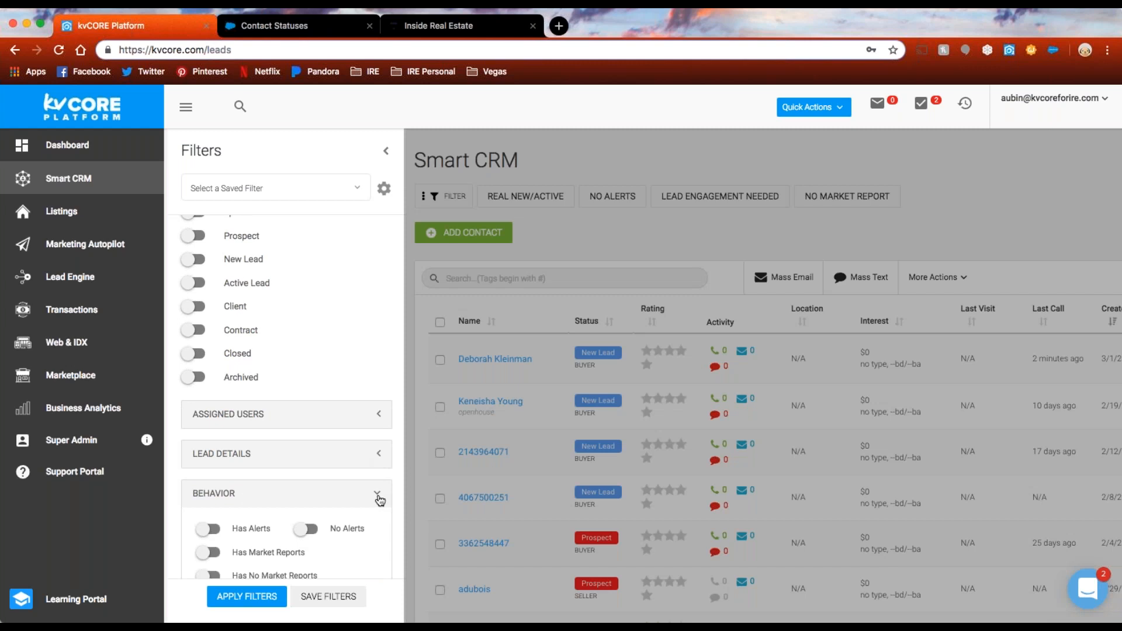
pyautogui.scroll(-3, 364, 486)
pyautogui.scroll(-1, 363, 485)
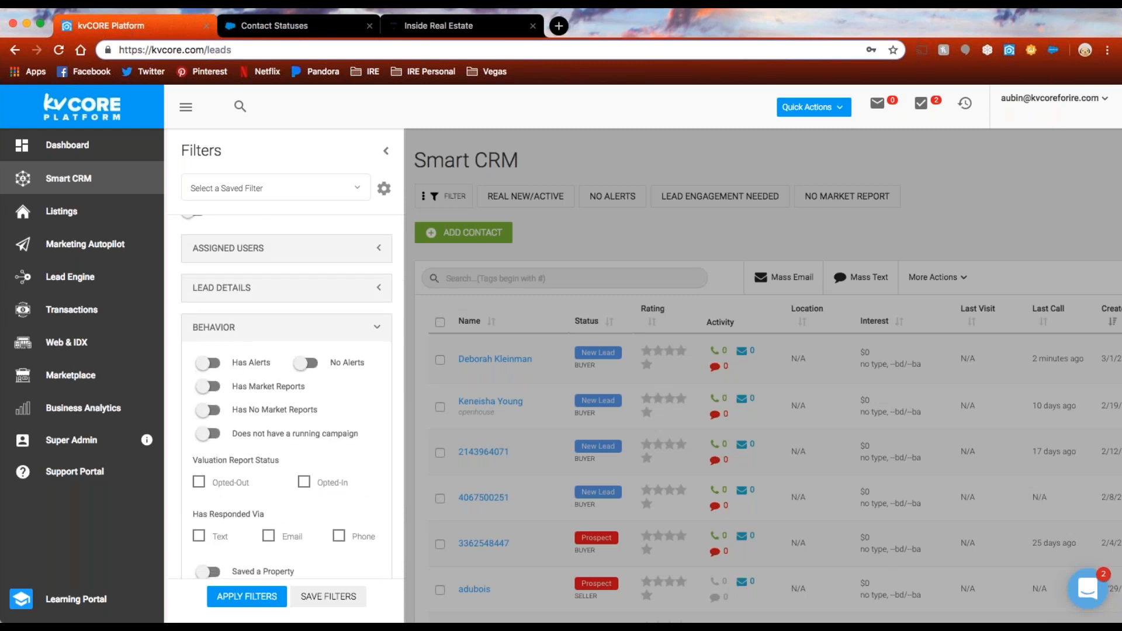
pyautogui.moveTo(229, 434); pyautogui.dragTo(370, 436)
pyautogui.click(370, 436)
pyautogui.click(211, 436)
pyautogui.click(272, 597)
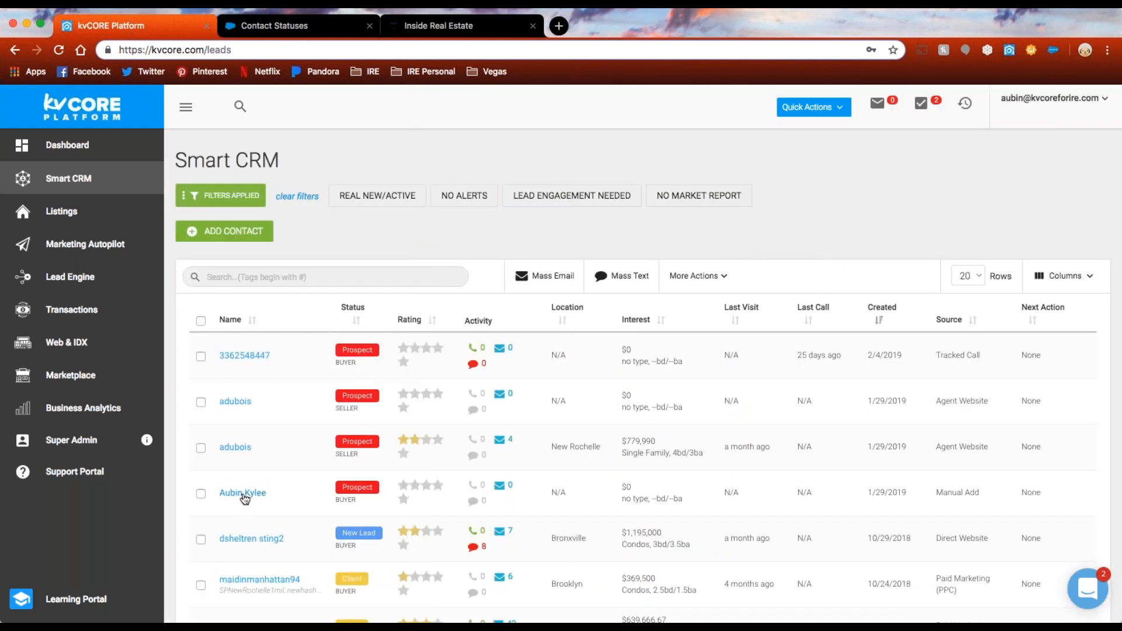
# Step: Add the "Default New Lead - Buyer" campaign to the New Lead contact located in Bronxville
pyautogui.scroll(-3, 245, 501)
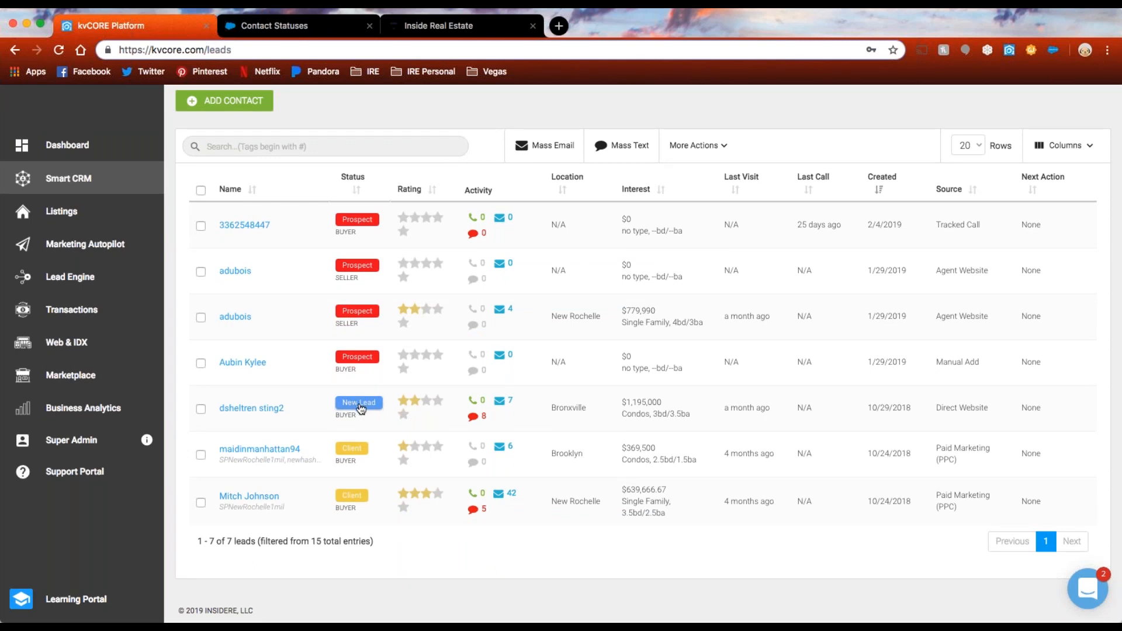
pyautogui.click(200, 410)
pyautogui.scroll(1, 695, 161)
pyautogui.click(693, 158)
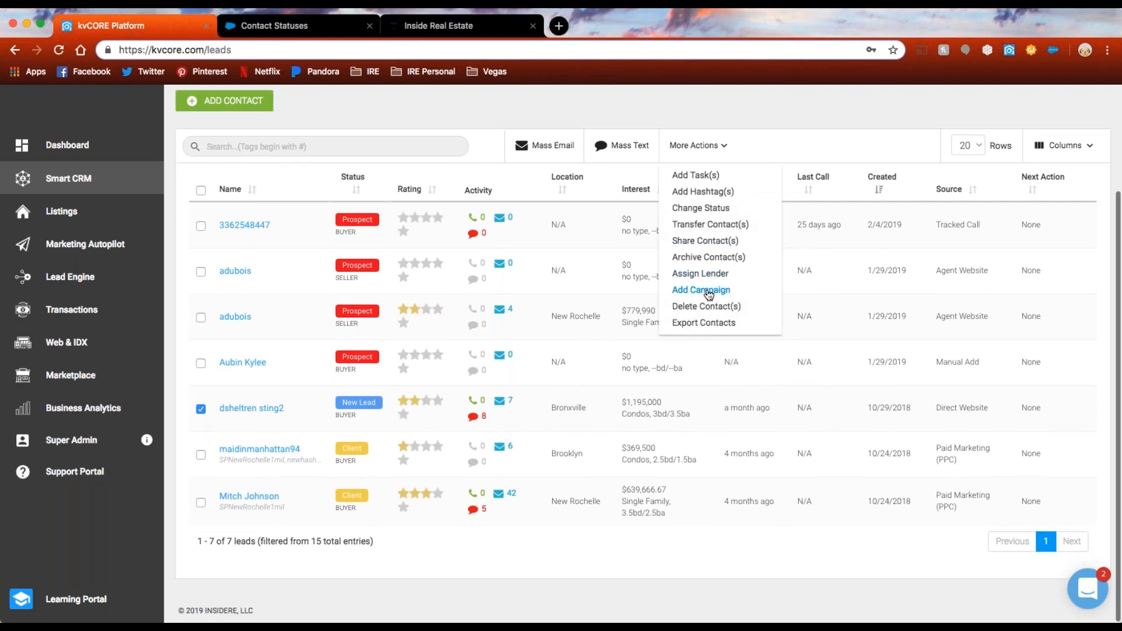
pyautogui.click(708, 291)
pyautogui.click(466, 216)
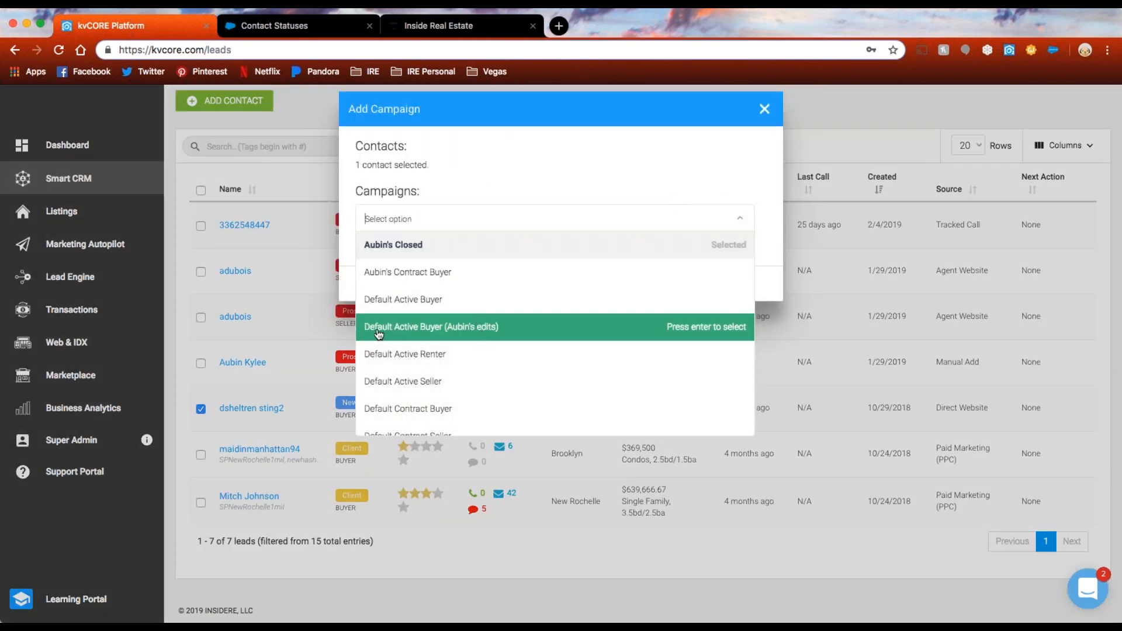
pyautogui.scroll(-3, 389, 334)
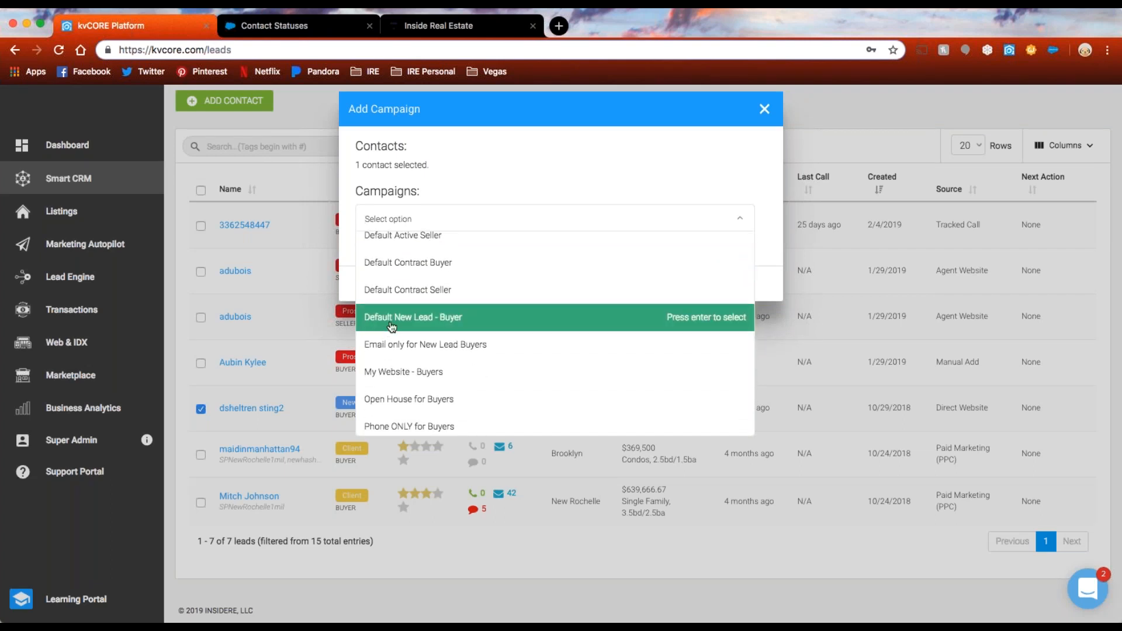
pyautogui.click(384, 333)
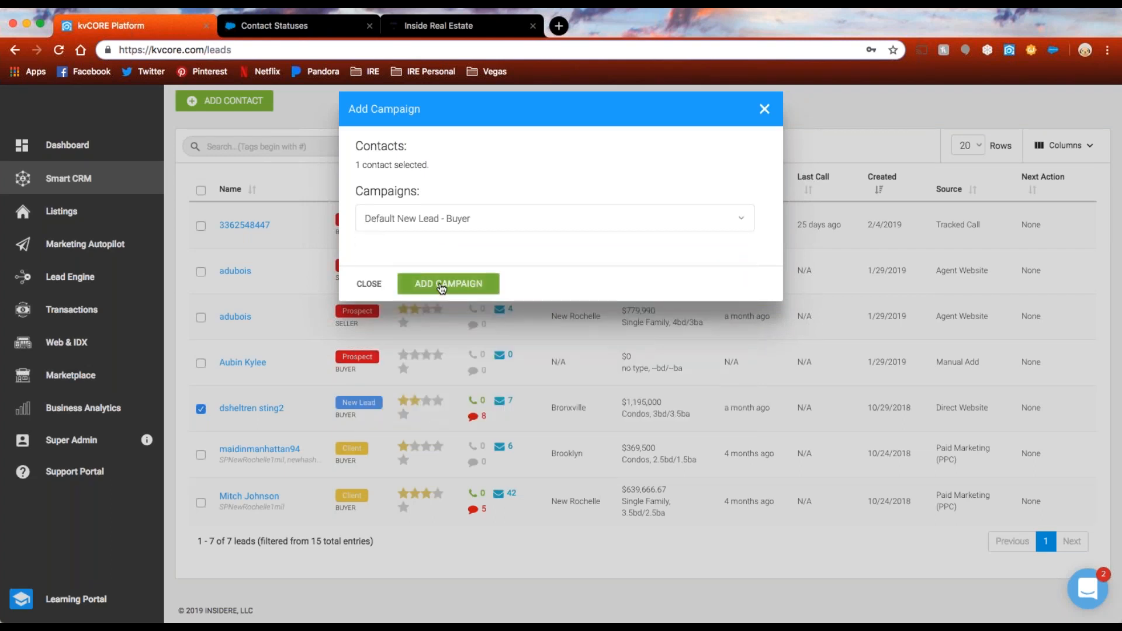
pyautogui.click(440, 284)
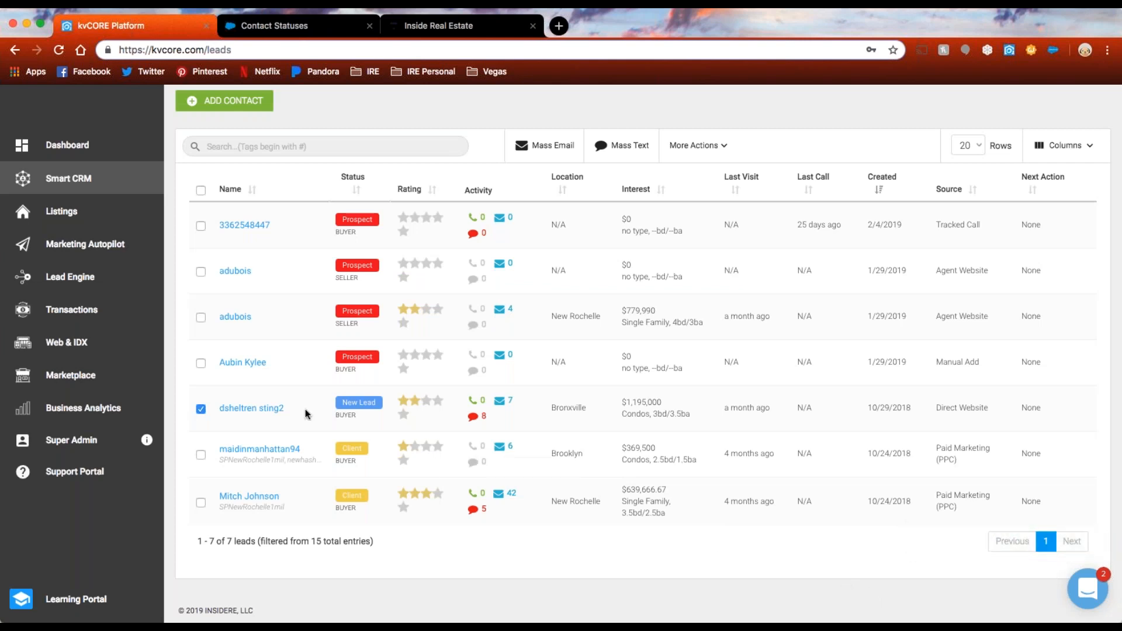
# Step: Open that contact's record and view the pause, restart and remove options for its Default New Lead - Buyer campaign
pyautogui.click(261, 412)
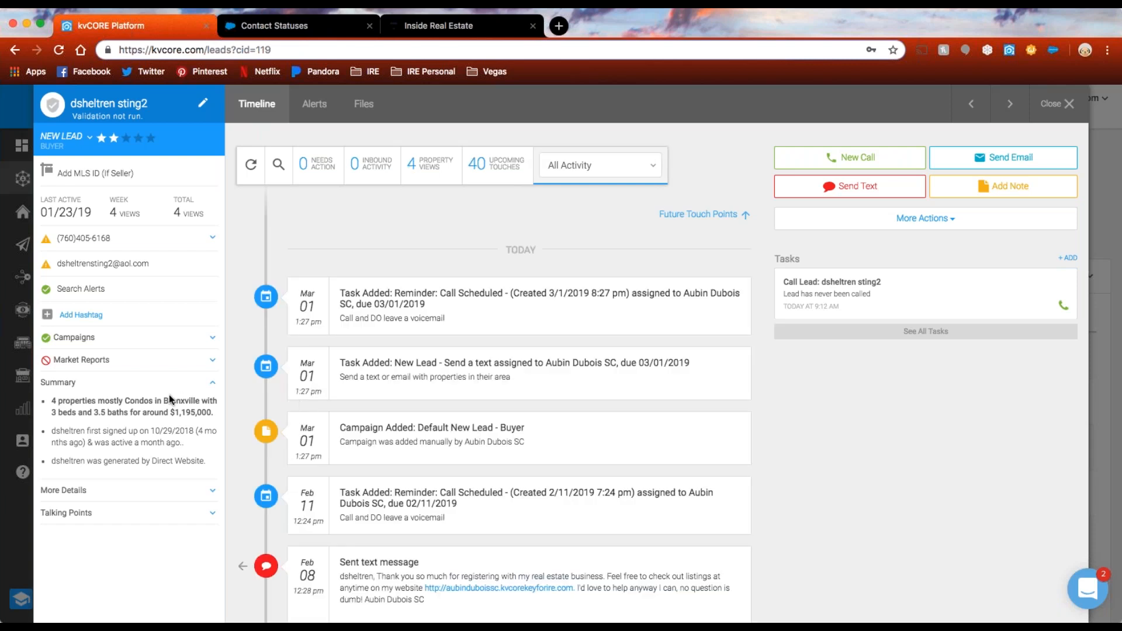
pyautogui.moveTo(50, 343)
pyautogui.click(213, 340)
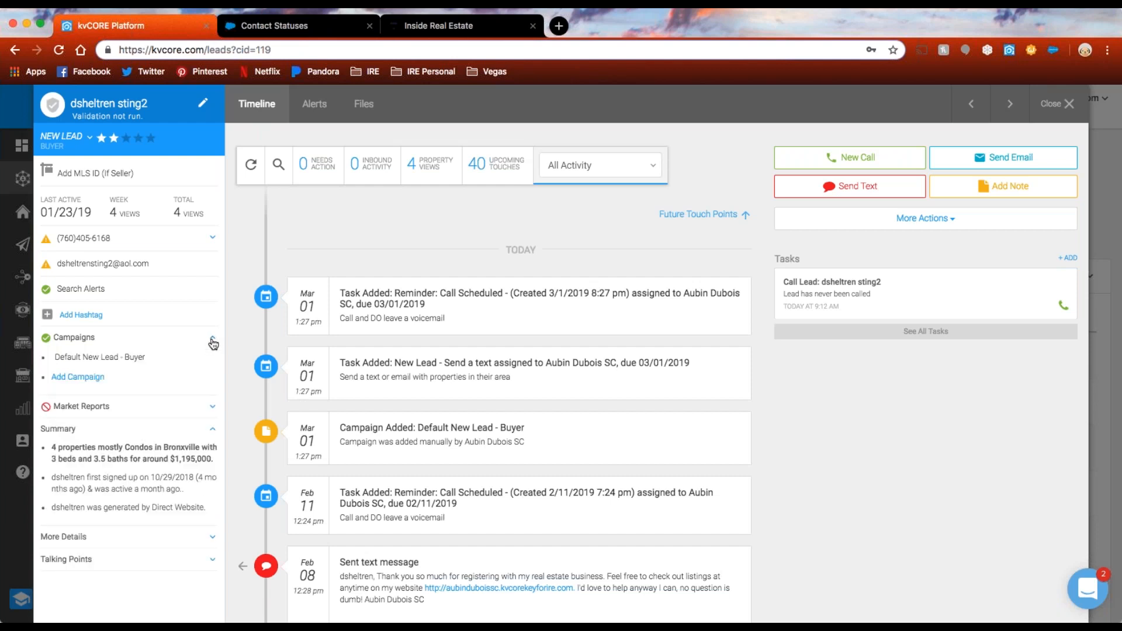
pyautogui.moveTo(107, 359)
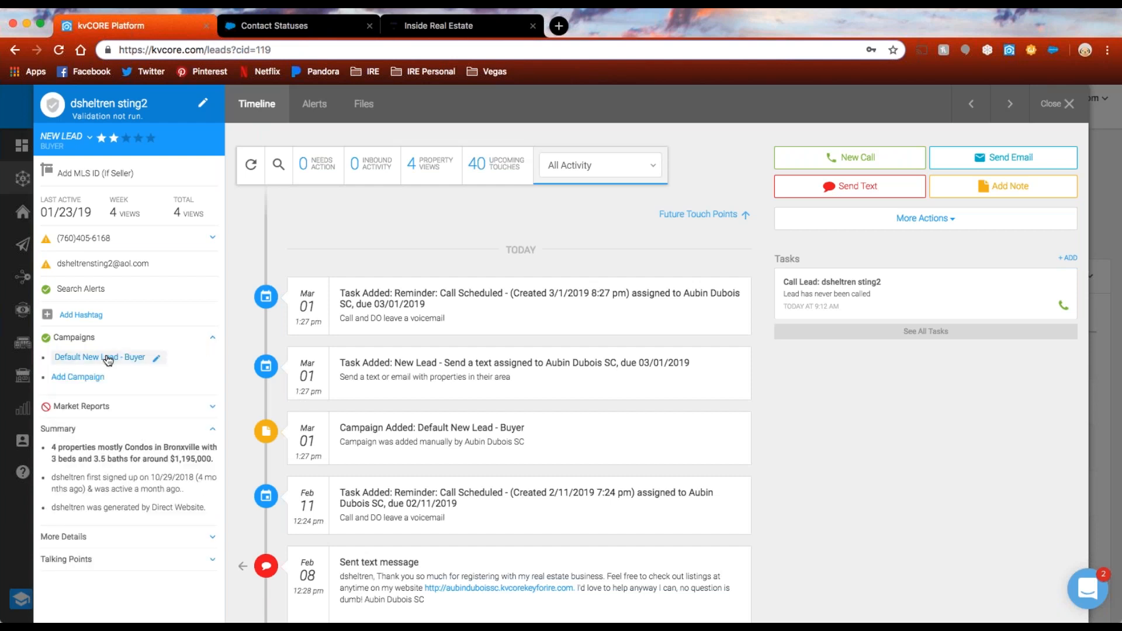
pyautogui.click(156, 358)
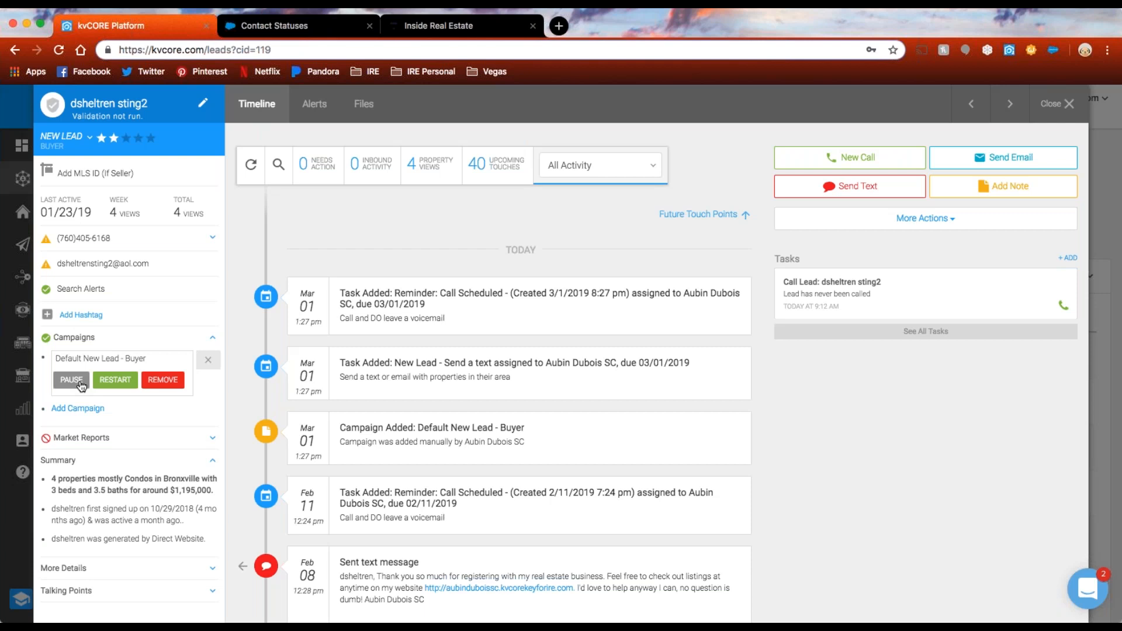
pyautogui.click(207, 360)
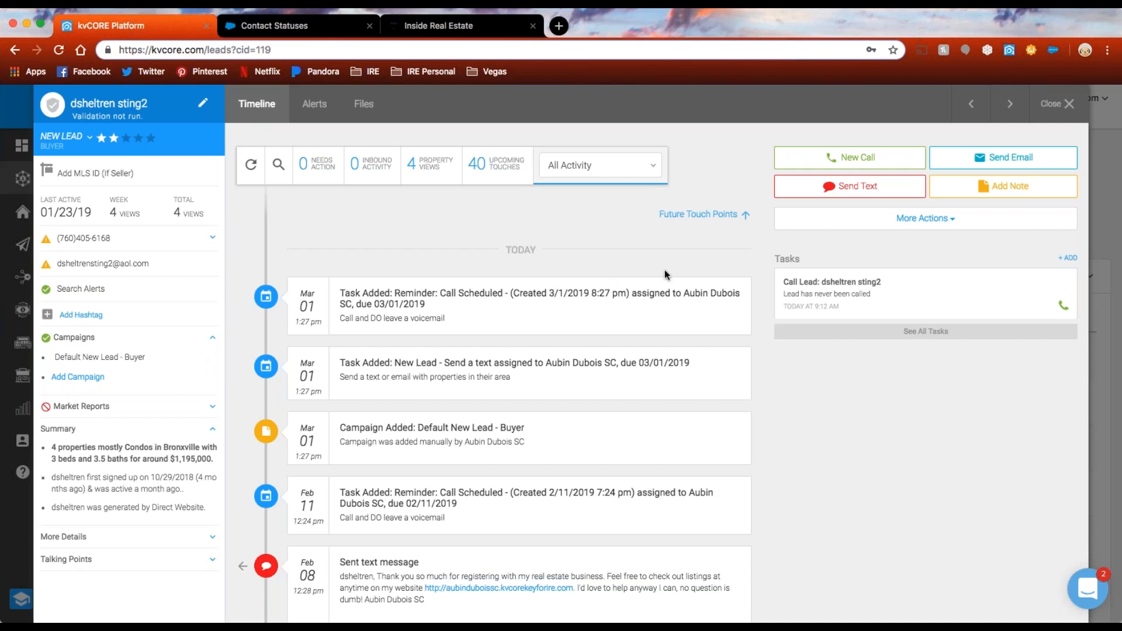
# Step: Review the contact's future touch points and check the removal option for "Buyer - first email", cancelling the deletion
pyautogui.moveTo(656, 215); pyautogui.dragTo(757, 221)
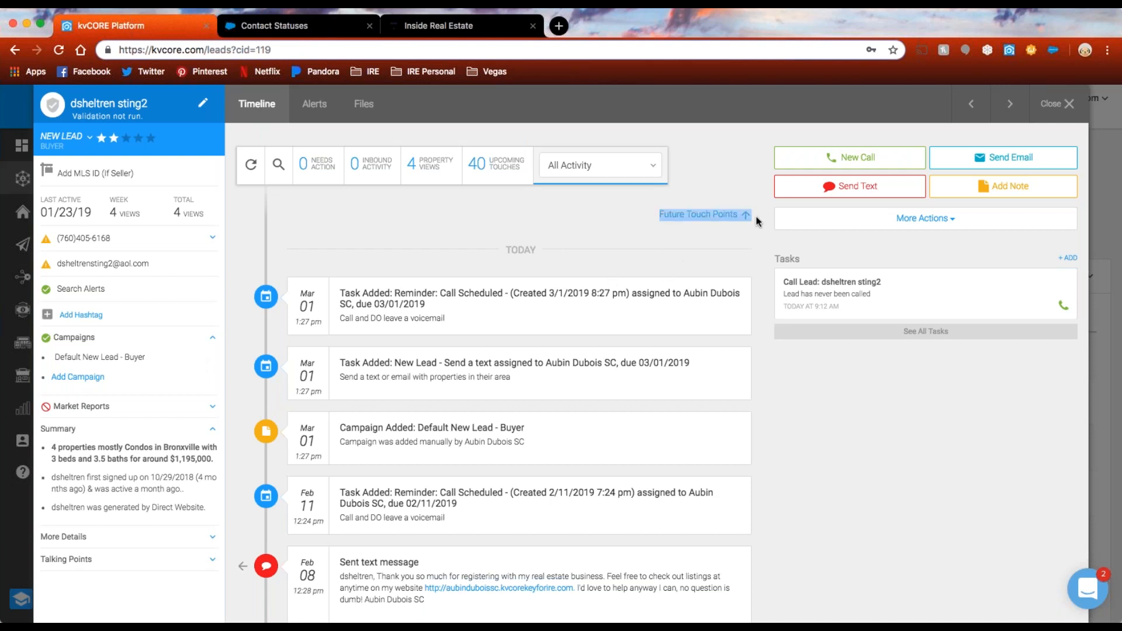
pyautogui.click(713, 225)
pyautogui.scroll(-5, 741, 351)
pyautogui.scroll(-10, 741, 351)
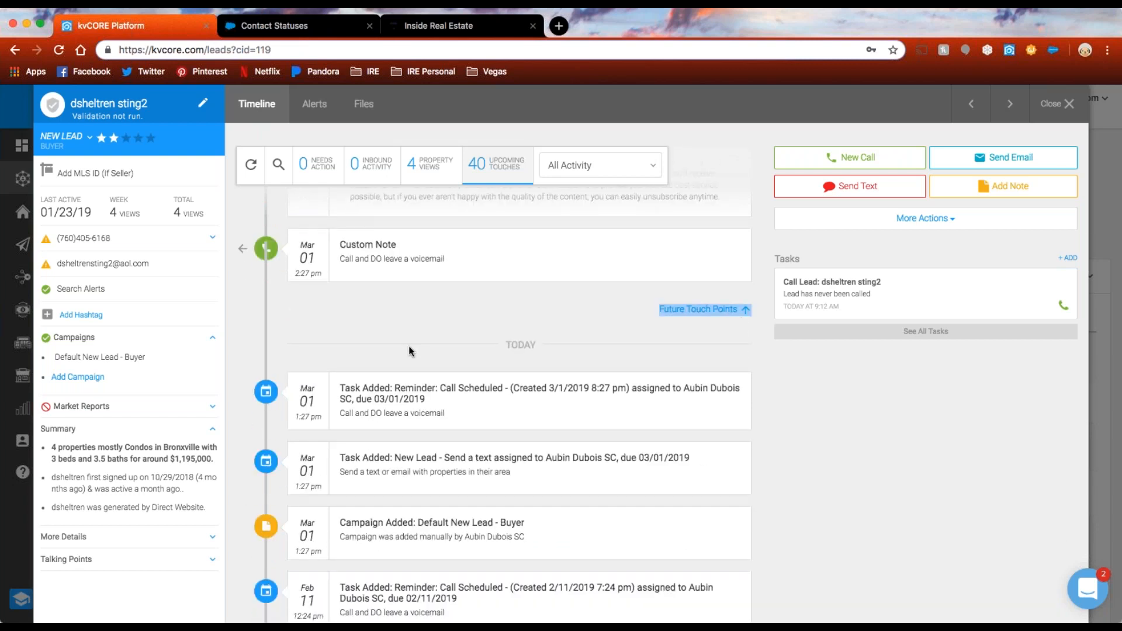
pyautogui.scroll(2, 409, 350)
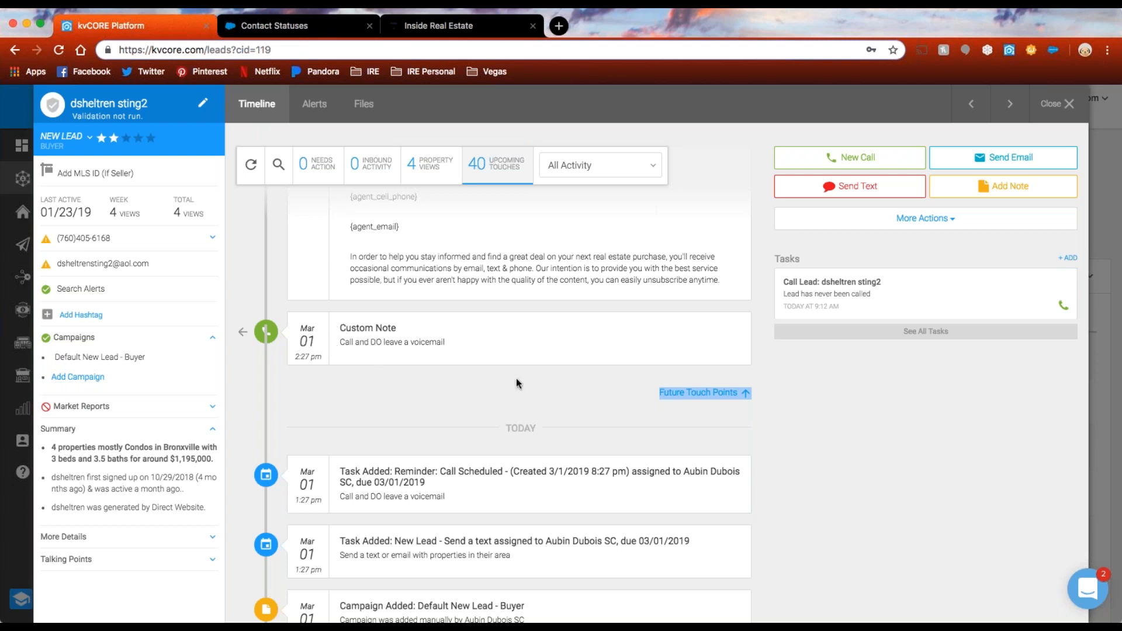
pyautogui.scroll(3, 544, 394)
pyautogui.scroll(3, 531, 391)
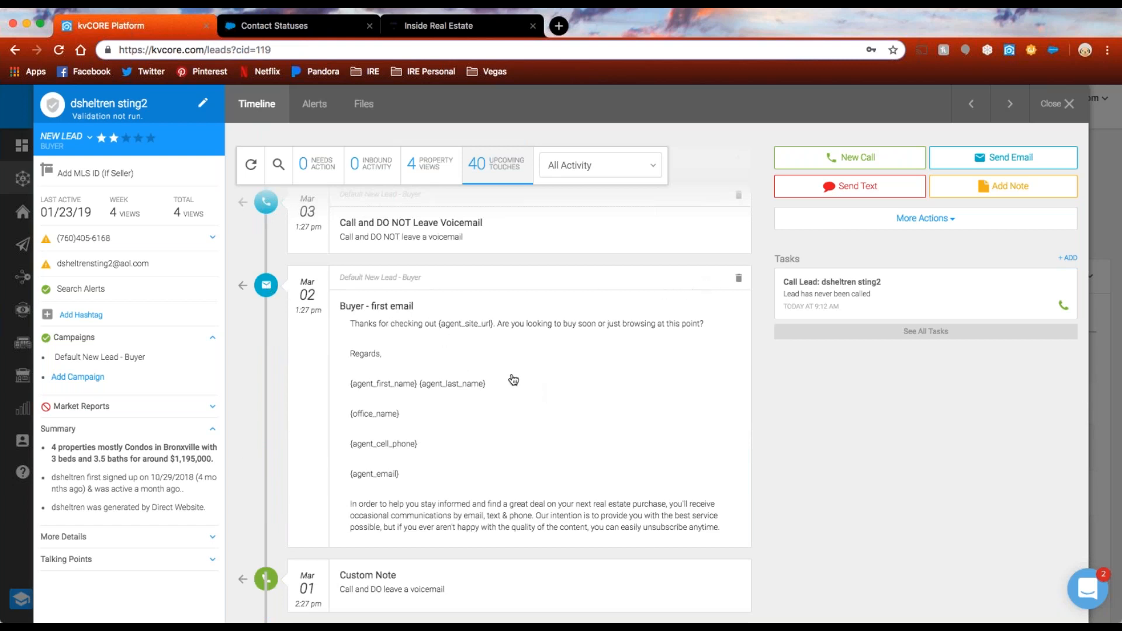
pyautogui.click(739, 279)
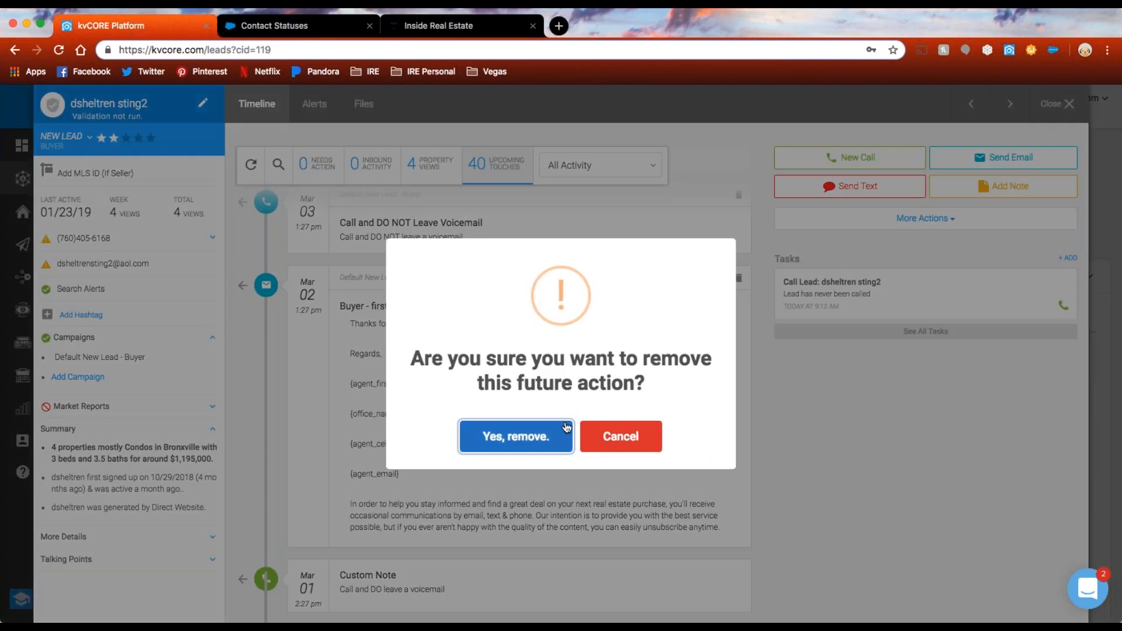
pyautogui.click(623, 441)
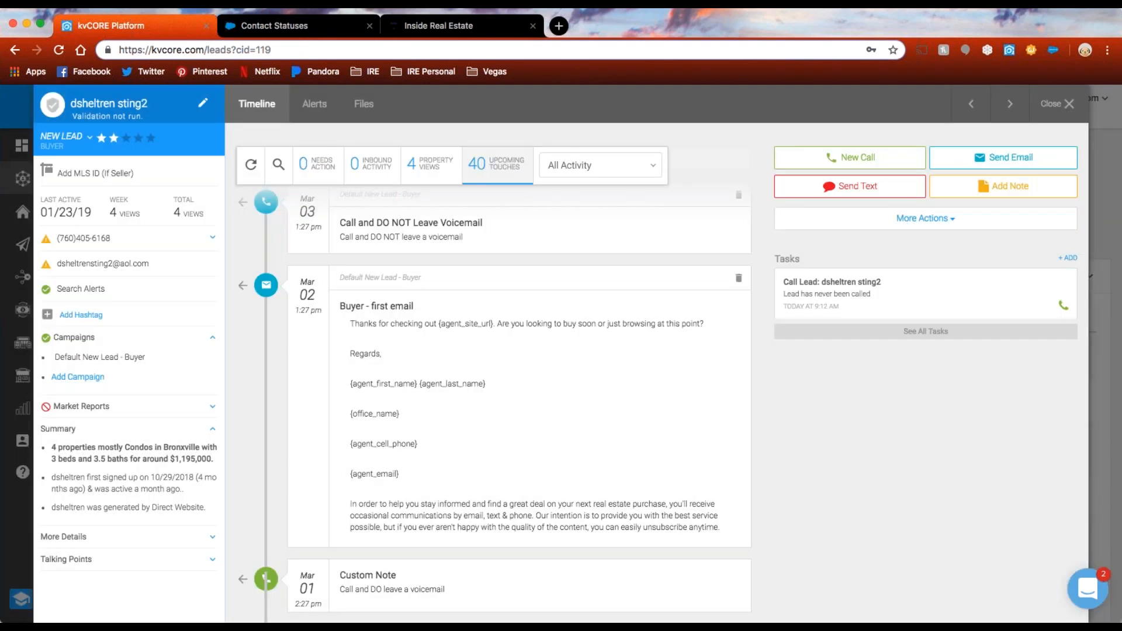
# Step: Check the running campaign's controls again and show the contact's additional actions, such as unsubscribing from emails or texts
pyautogui.click(108, 358)
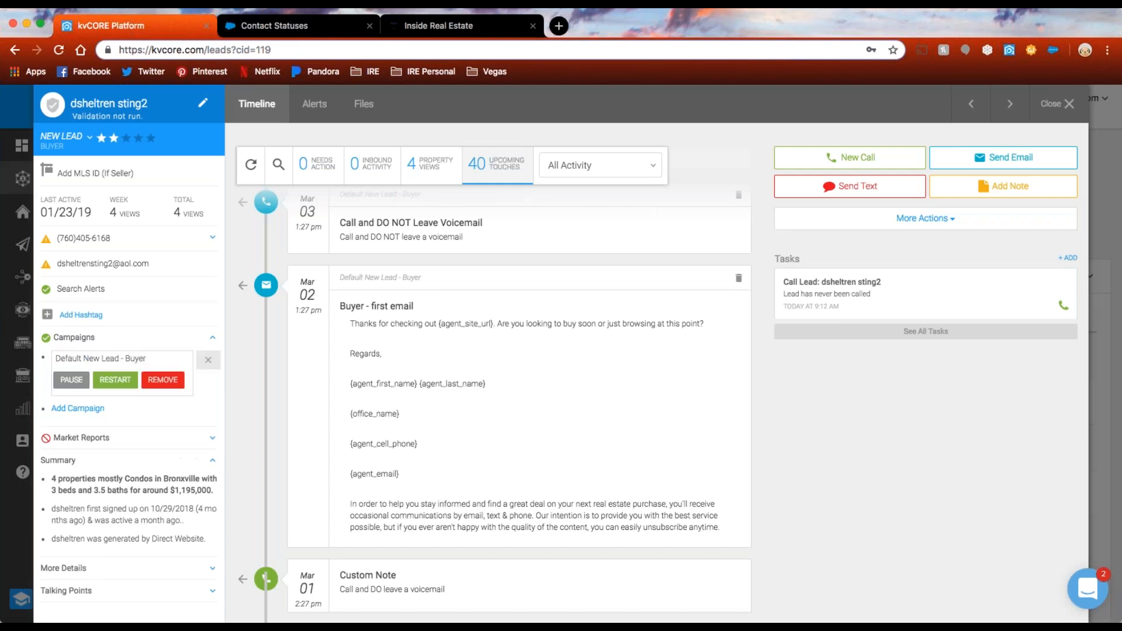
pyautogui.click(310, 509)
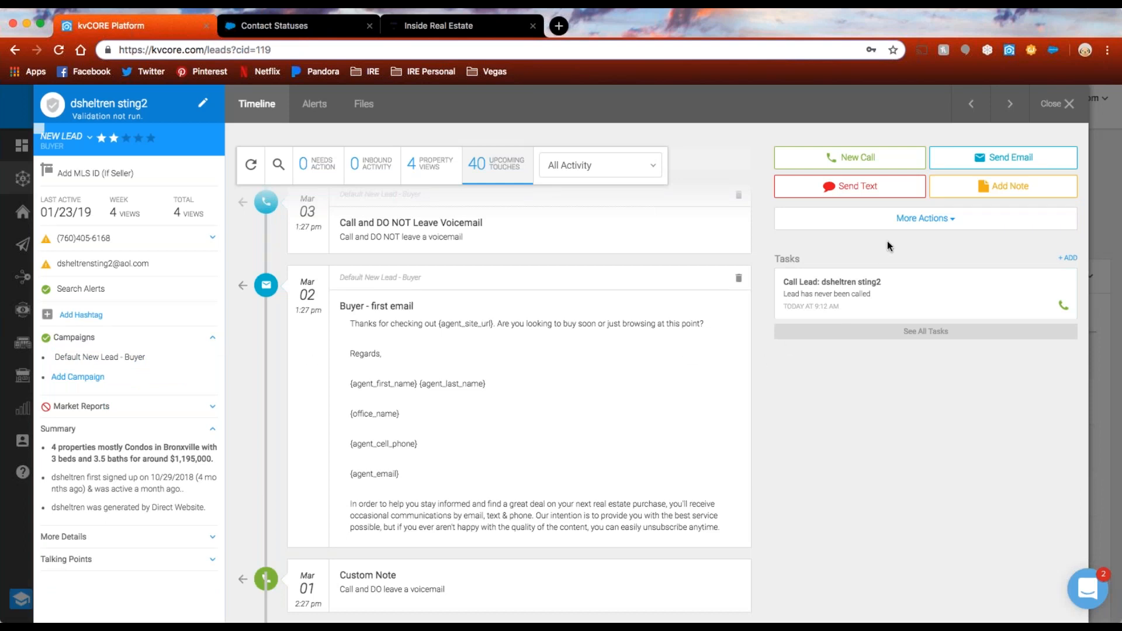
pyautogui.click(917, 220)
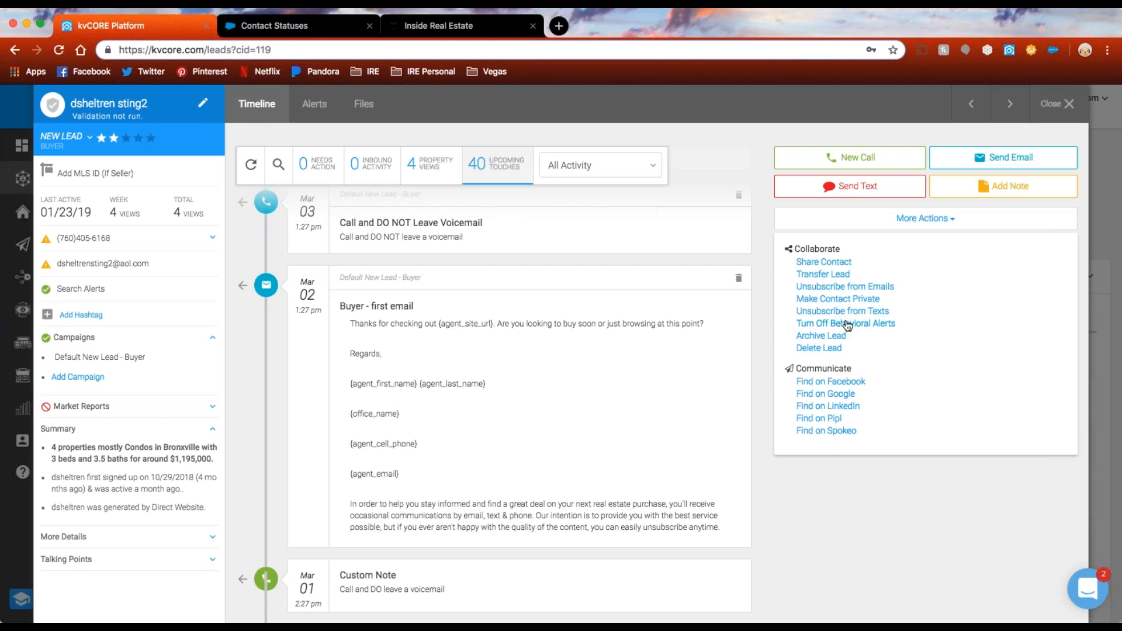
# Step: Close the contact record, switch to the kvCORE support site, search for "daily" and open the "How to: Daily Phone Calls" article
pyautogui.click(1059, 107)
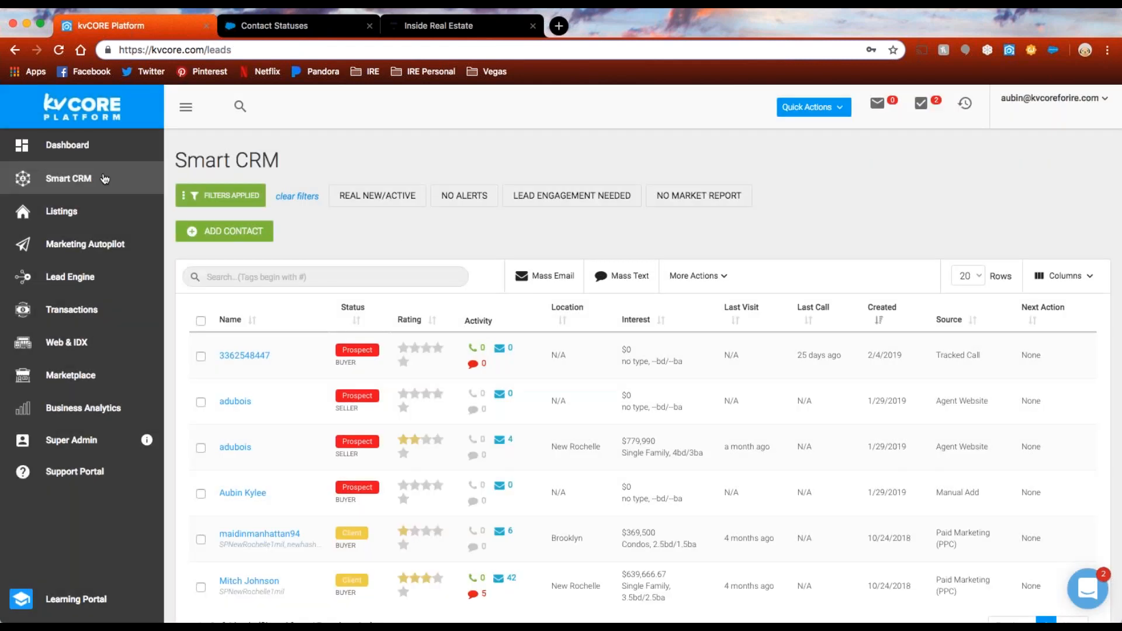
pyautogui.click(275, 21)
pyautogui.scroll(10, 342, 201)
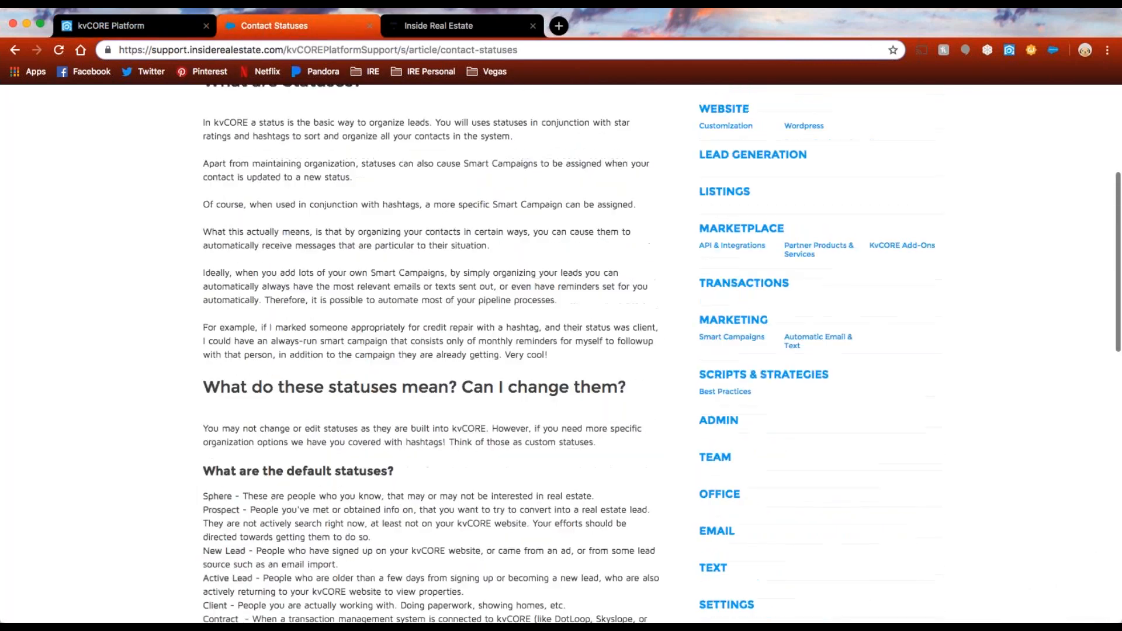
pyautogui.doubleClick(388, 119)
pyautogui.write('daily')
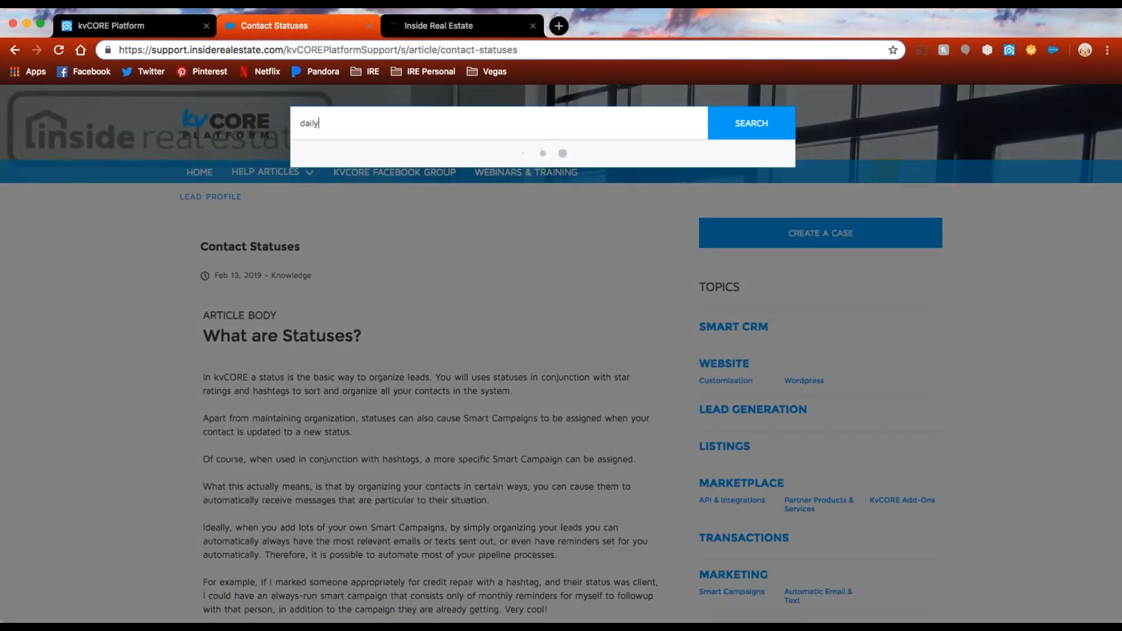
pyautogui.click(355, 225)
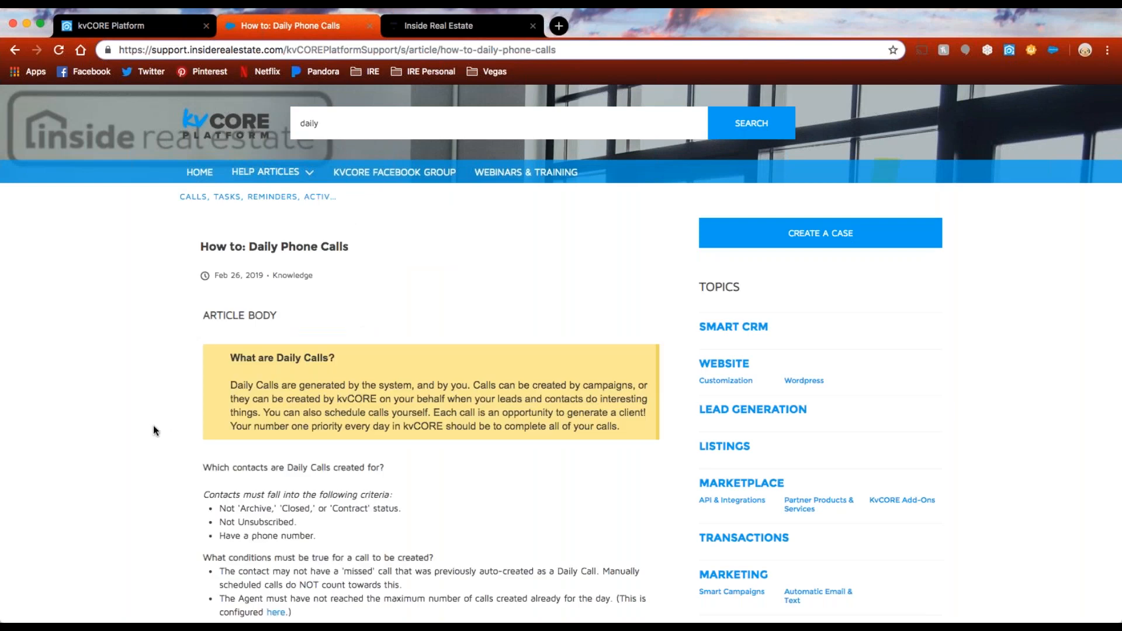
# Step: Review which contacts qualify for Daily Calls, the conditions for creating a call and the scenarios that trigger one
pyautogui.scroll(-5, 153, 426)
pyautogui.moveTo(198, 436); pyautogui.dragTo(388, 440)
pyautogui.click(383, 435)
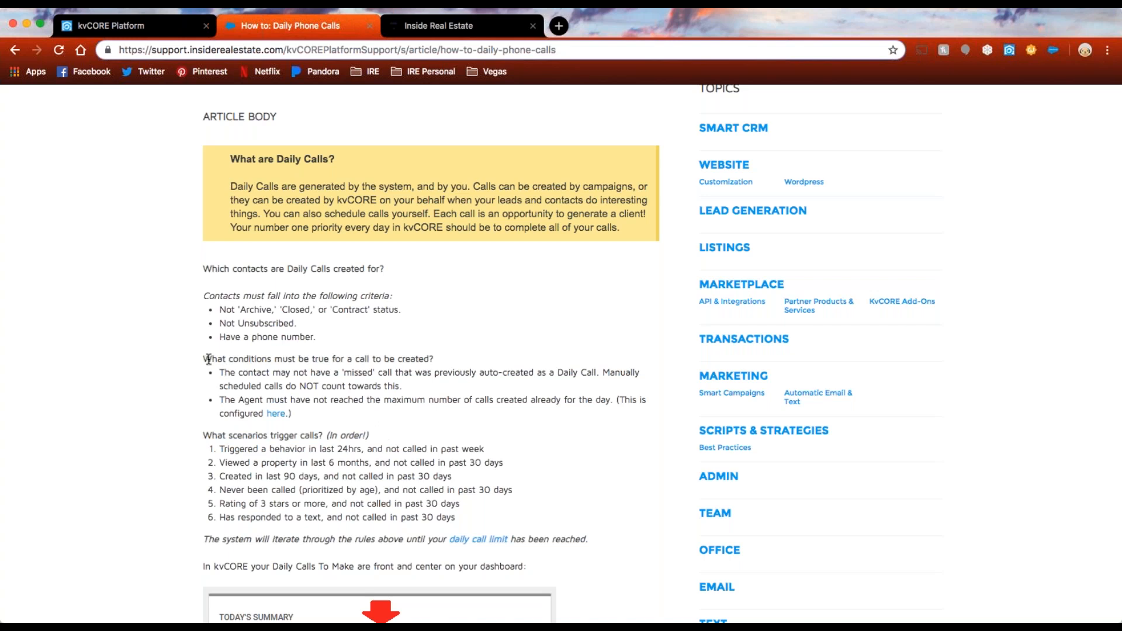
pyautogui.moveTo(204, 359); pyautogui.dragTo(433, 359)
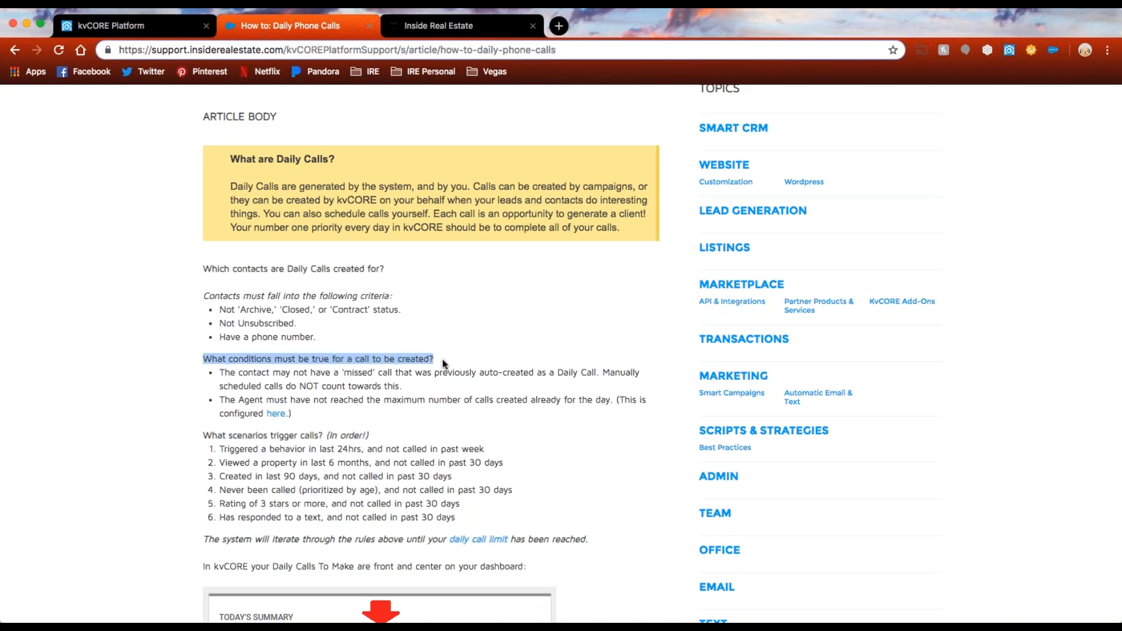
pyautogui.moveTo(202, 296); pyautogui.dragTo(404, 303)
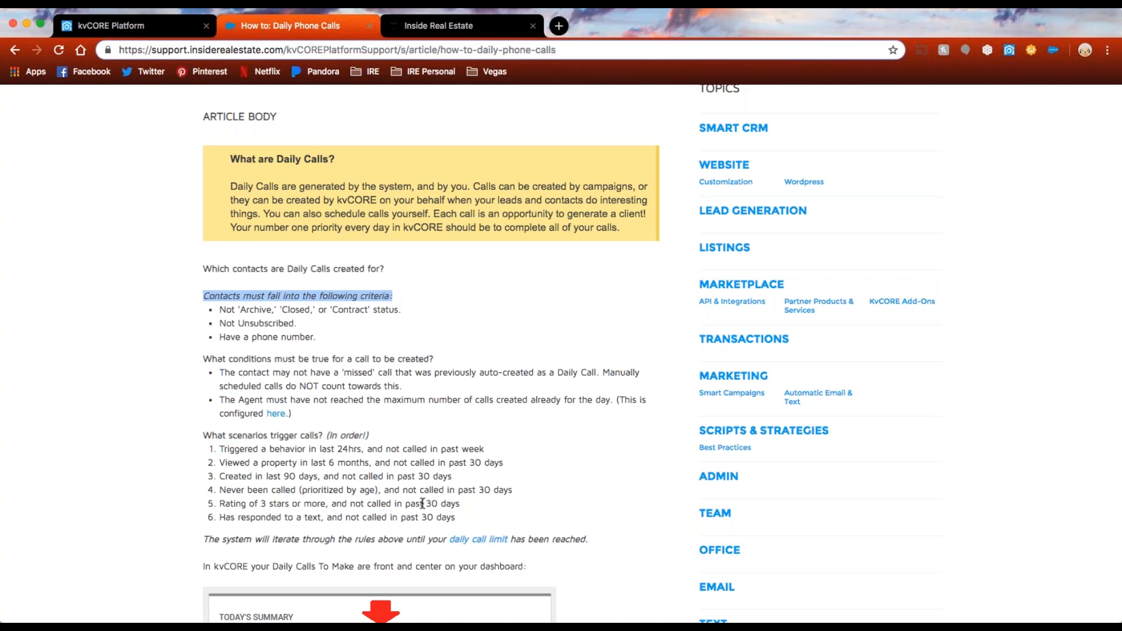
# Step: Return to the kvCORE dashboard and review the details of the calls due today
pyautogui.click(134, 29)
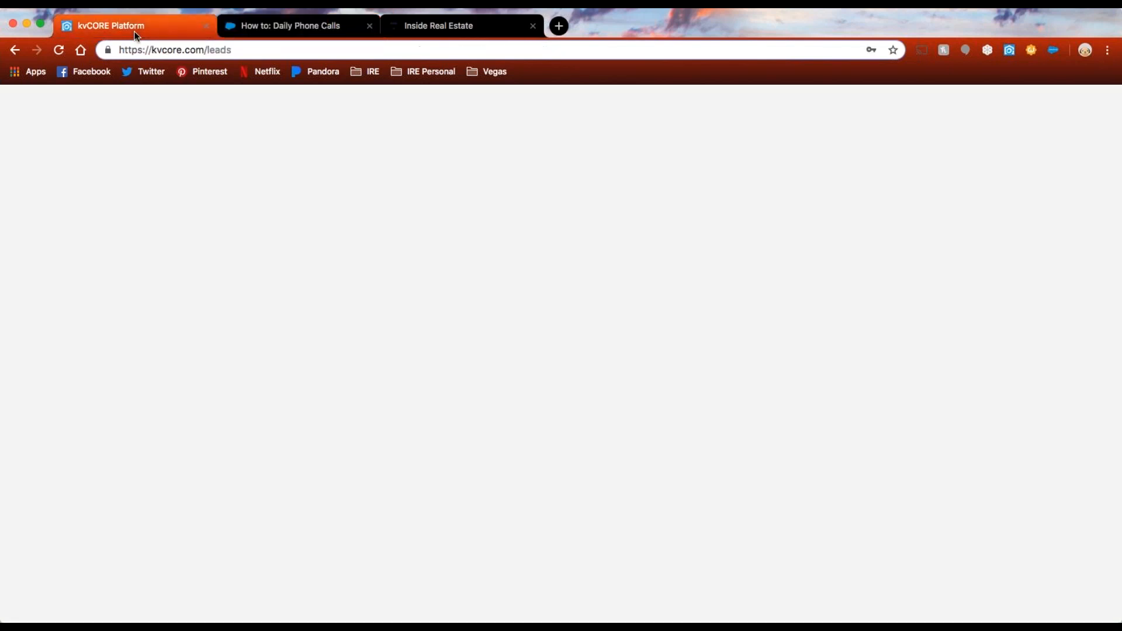
pyautogui.click(97, 153)
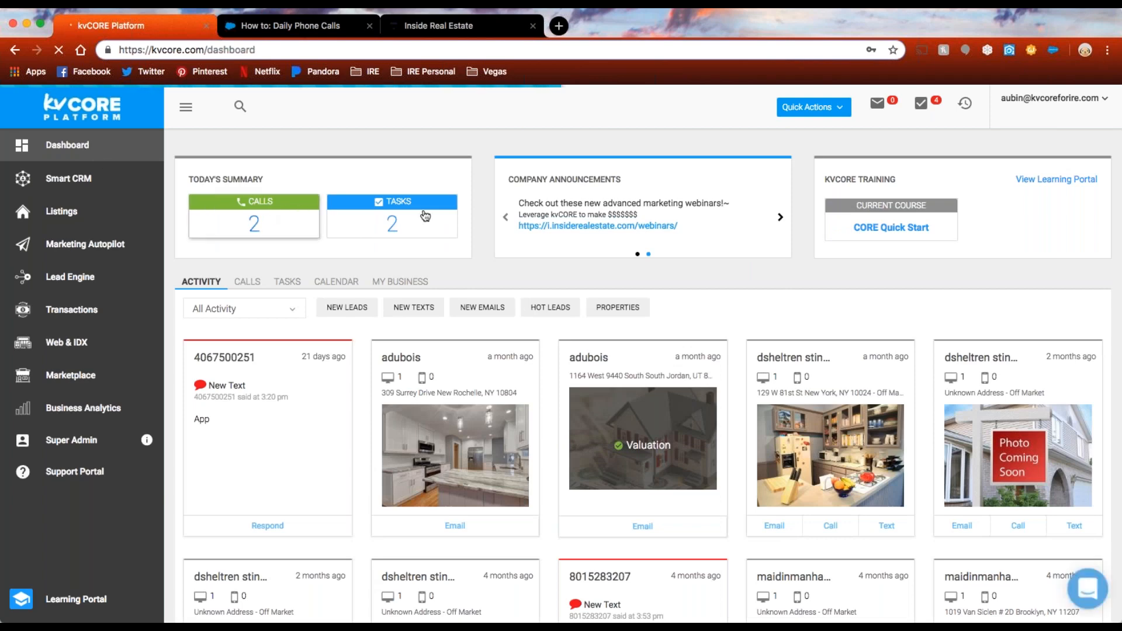
pyautogui.click(257, 209)
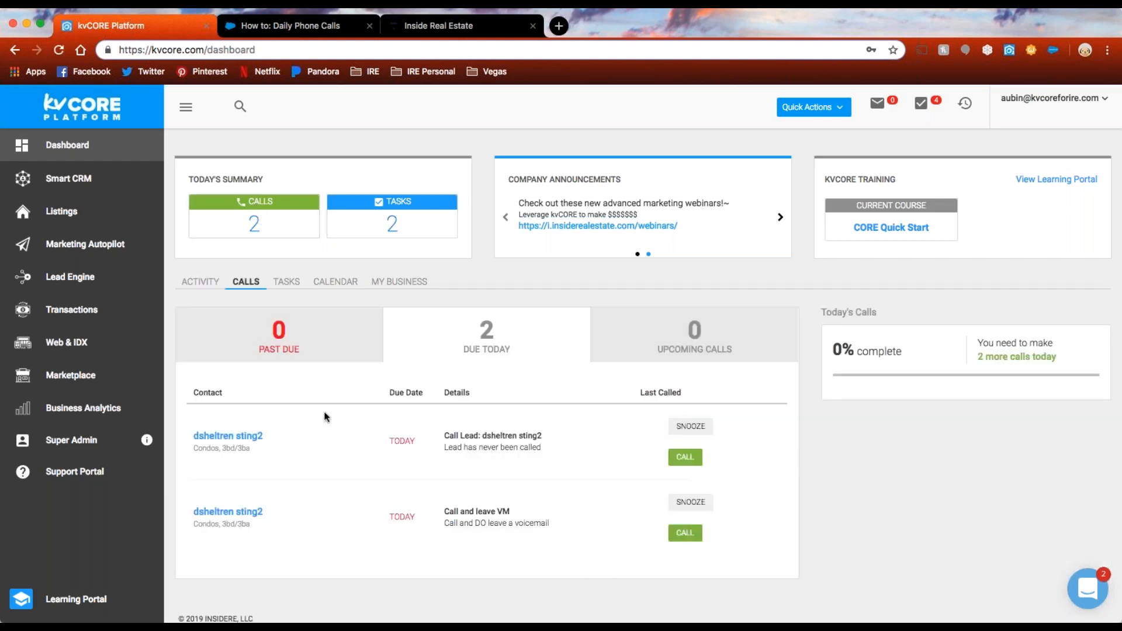
pyautogui.scroll(-1, 310, 421)
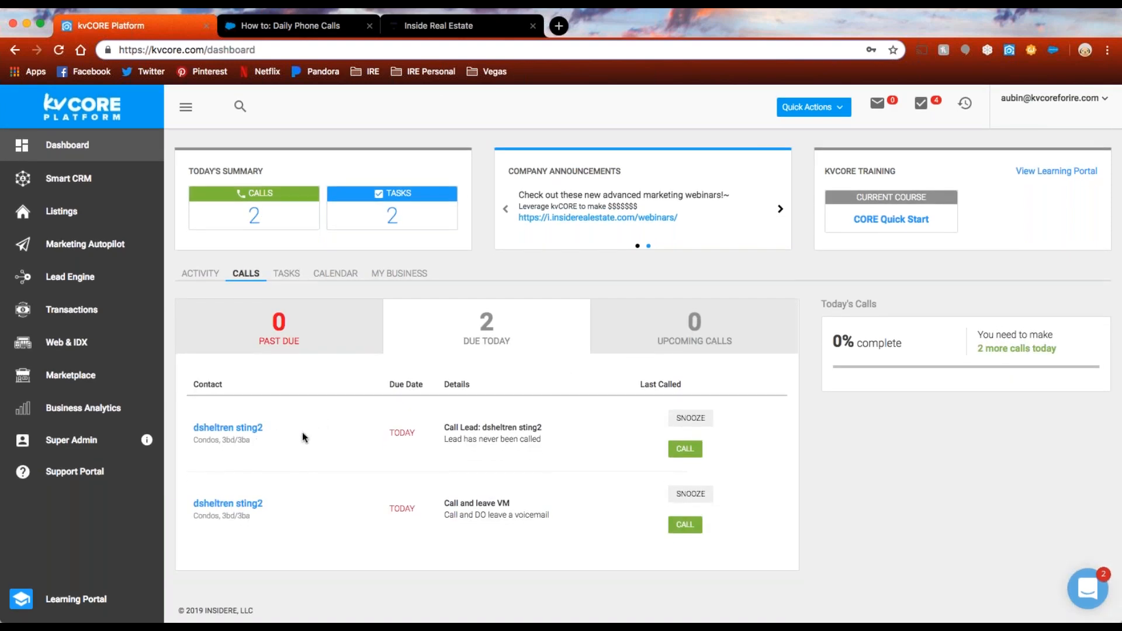
pyautogui.moveTo(439, 439); pyautogui.dragTo(557, 442)
pyautogui.click(573, 440)
pyautogui.moveTo(443, 515); pyautogui.dragTo(517, 525)
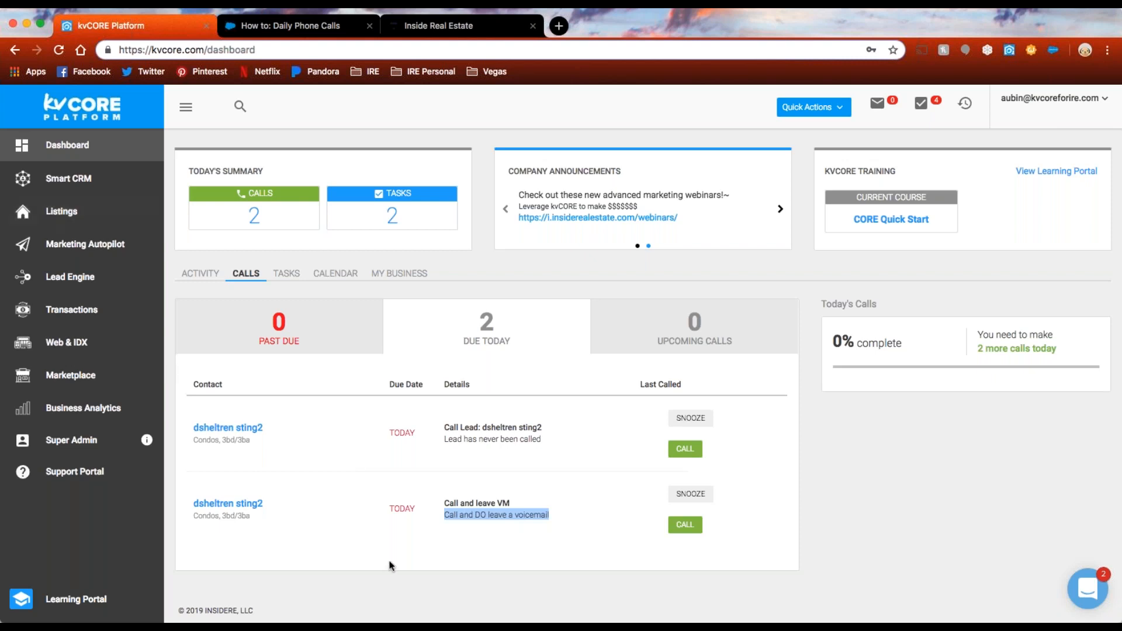
pyautogui.click(426, 554)
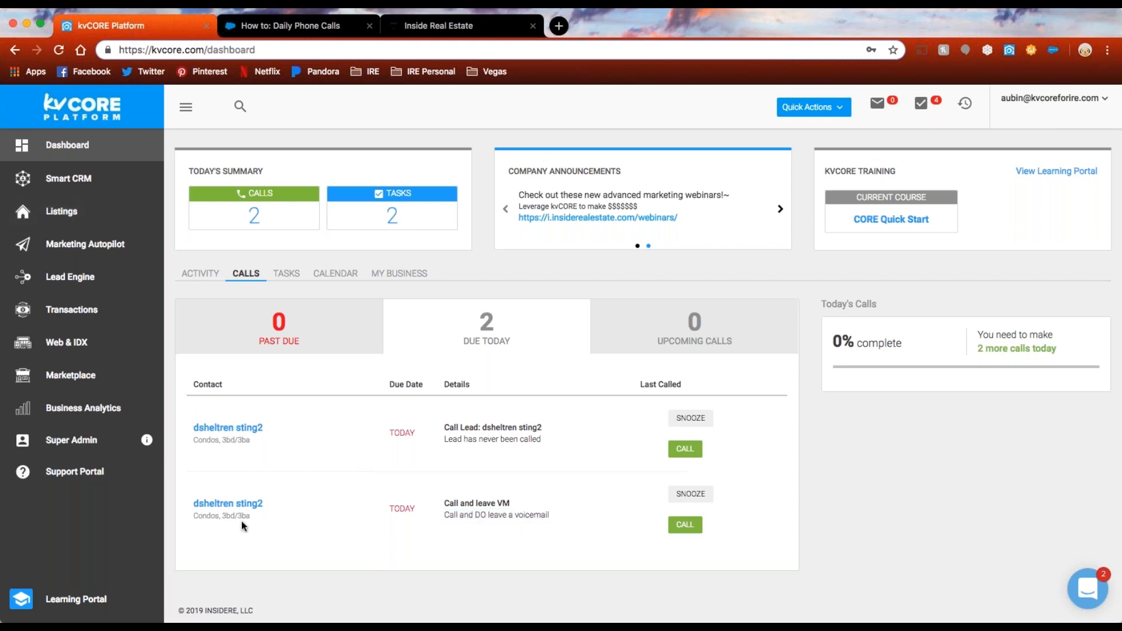
# Step: Log the never-called contact's call task as an outbound, Contacted call with the note "Calling with Different task."
pyautogui.click(241, 430)
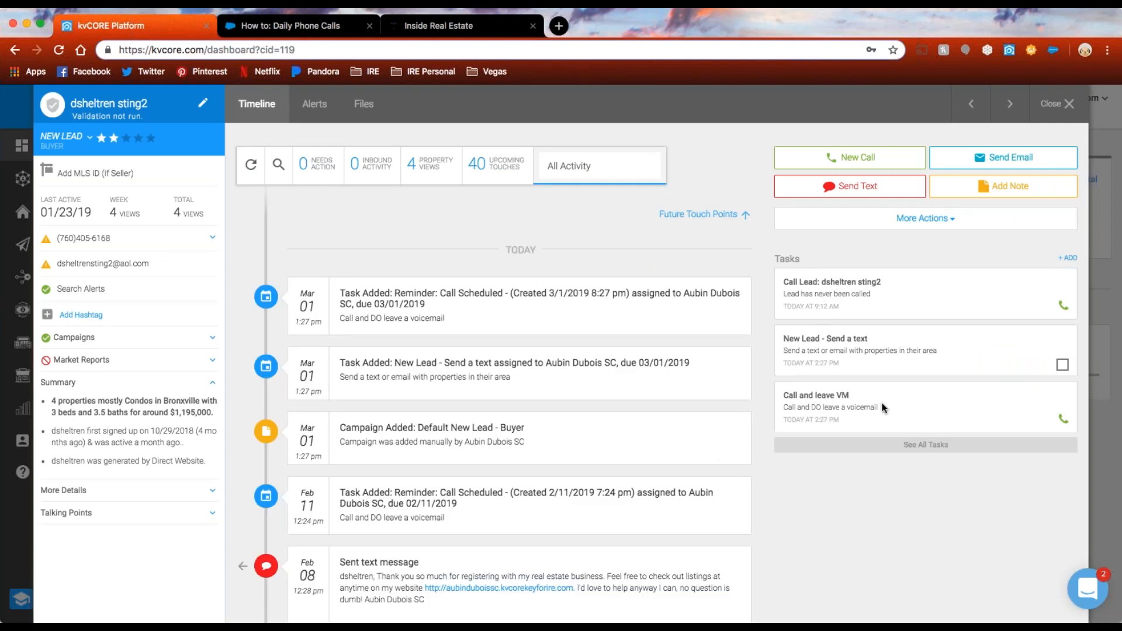
pyautogui.click(1063, 308)
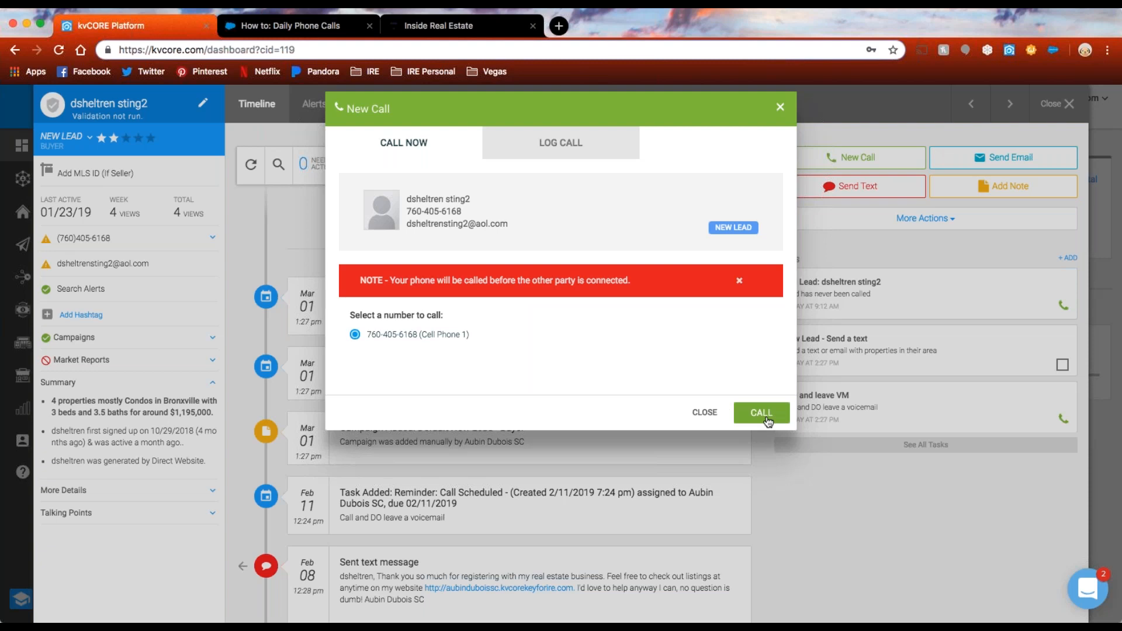
pyautogui.click(534, 155)
pyautogui.click(513, 328)
pyautogui.write('Cal')
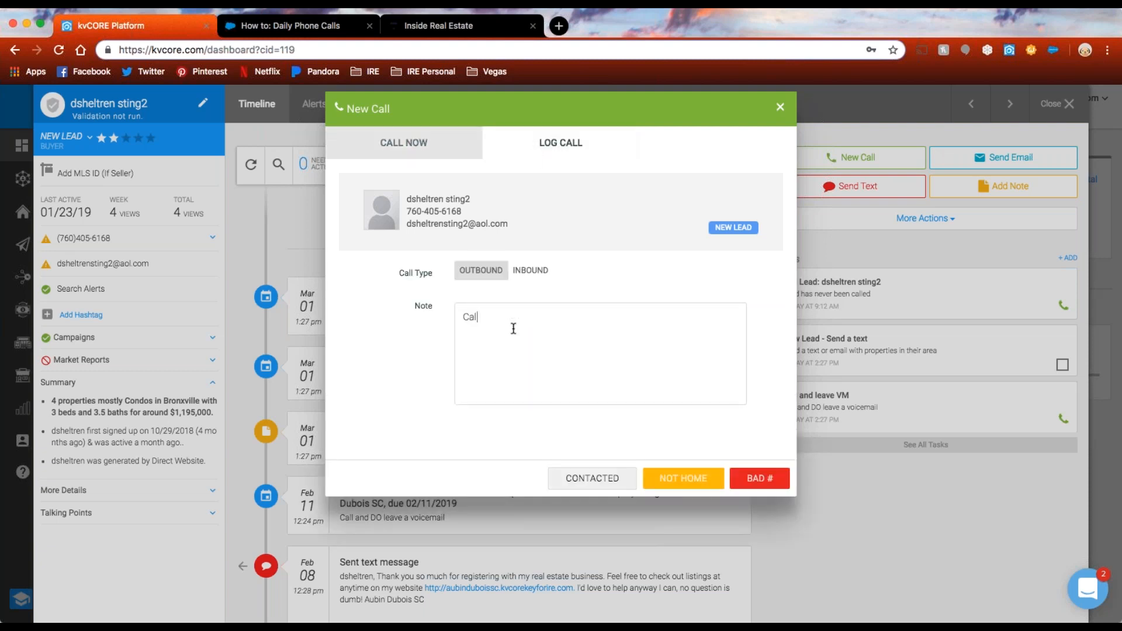
pyautogui.write('ling with Different task.')
pyautogui.click(592, 479)
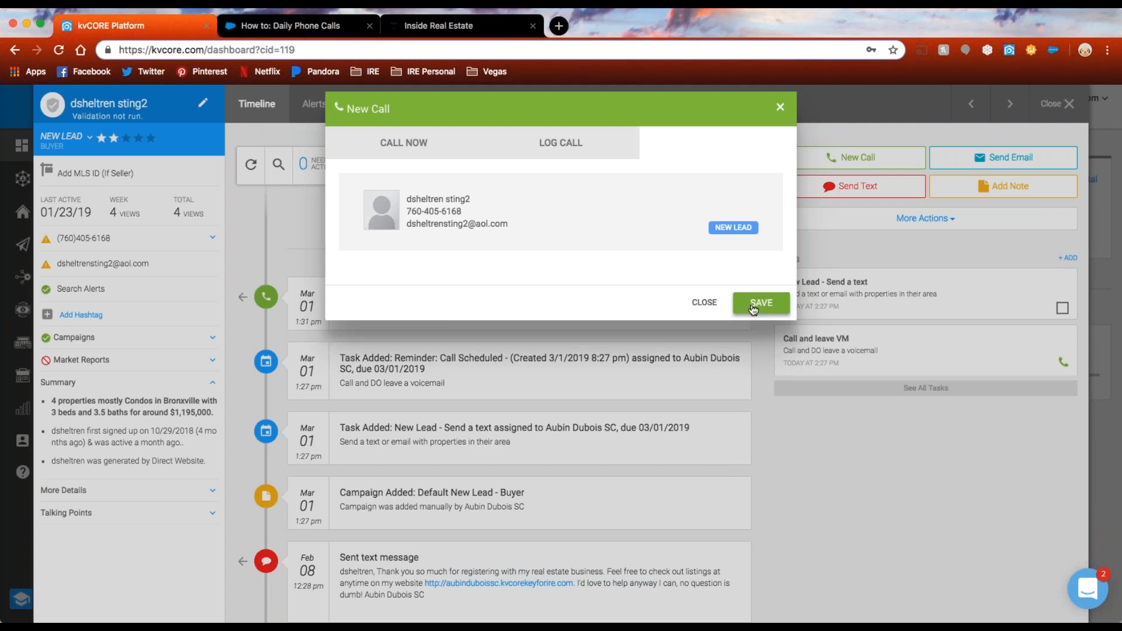
pyautogui.click(779, 108)
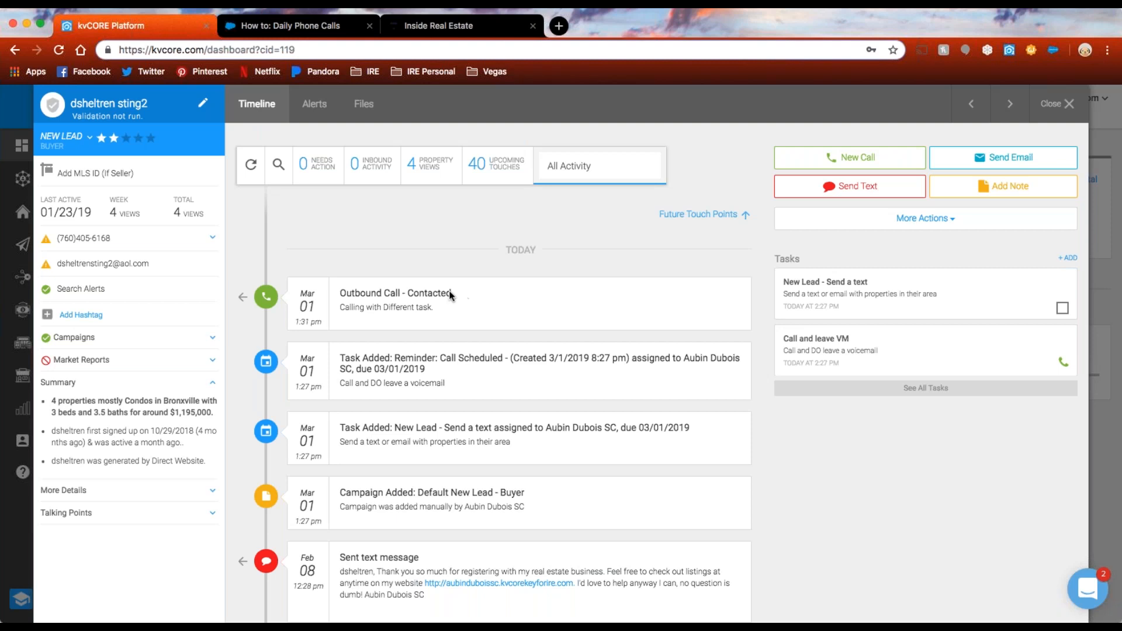
# Step: Check the logged call's note in the contact's timeline and the remaining tasks, and close the record
pyautogui.moveTo(435, 313); pyautogui.dragTo(342, 315)
pyautogui.click(430, 318)
pyautogui.moveTo(444, 312); pyautogui.dragTo(326, 312)
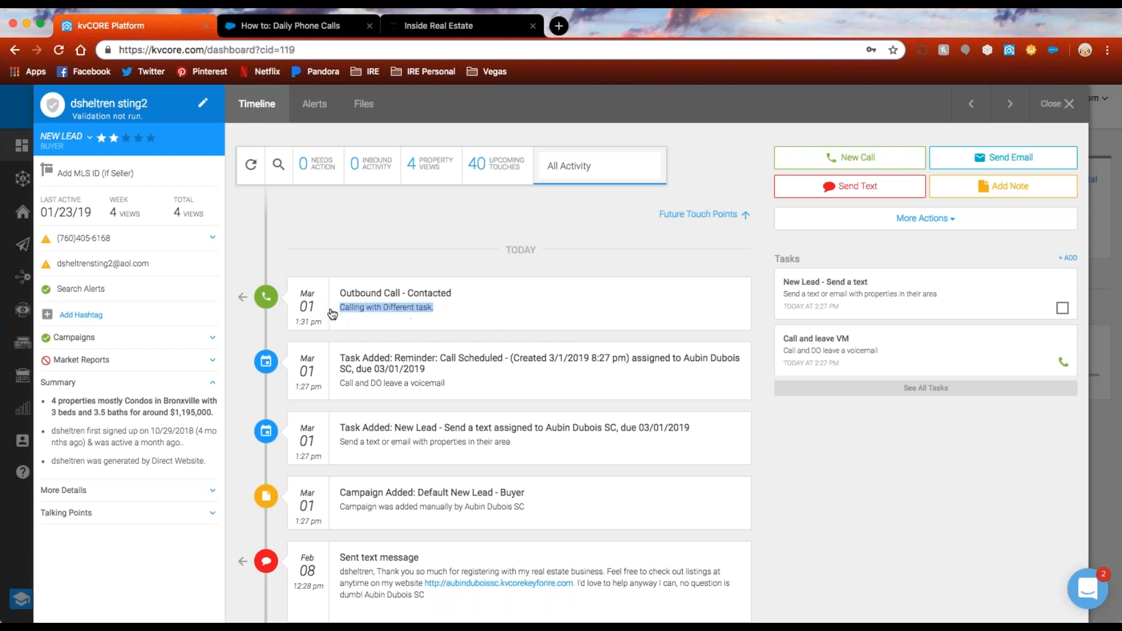
pyautogui.click(773, 453)
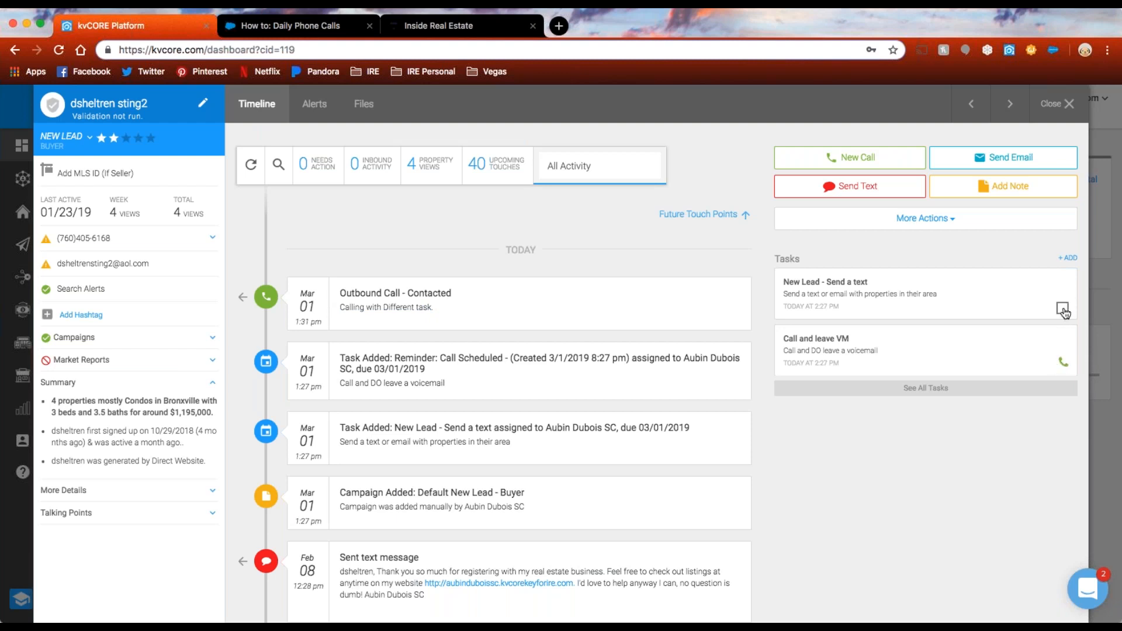
pyautogui.click(1067, 106)
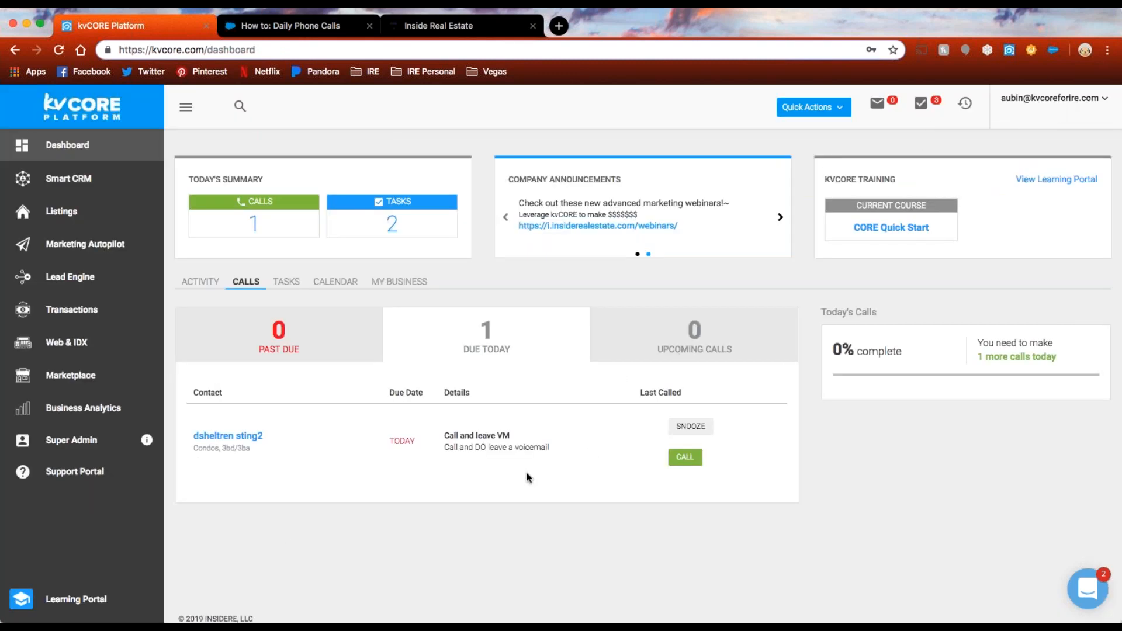
# Step: Review the call logging options for the "Call and leave VM" task, including the Inbound call type, and close without saving
pyautogui.click(685, 457)
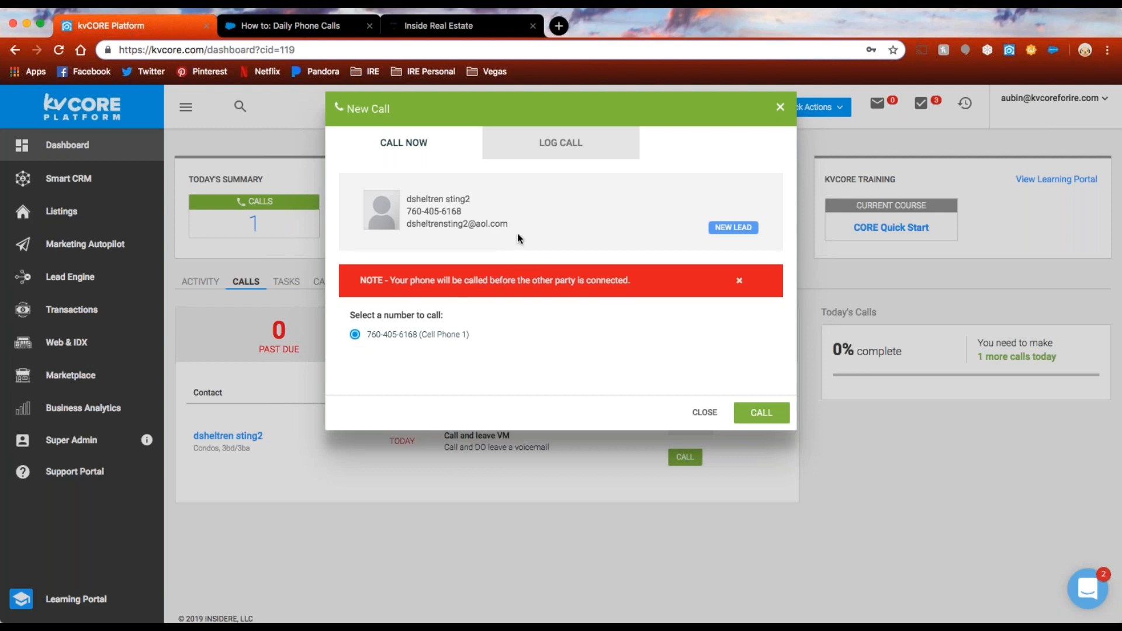
pyautogui.click(543, 146)
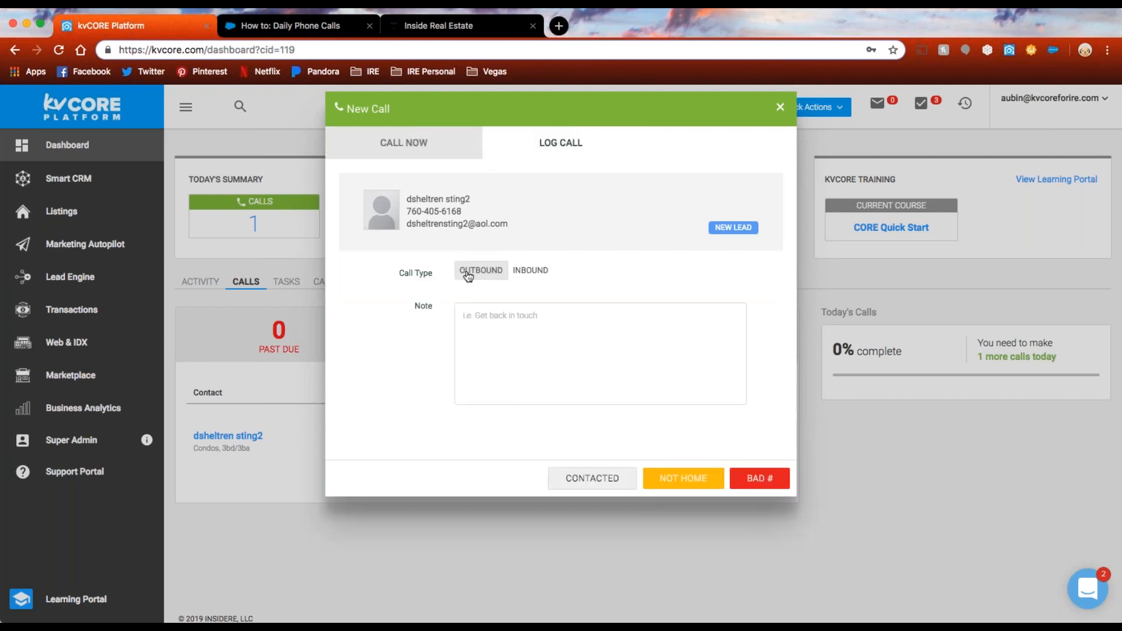
pyautogui.click(531, 272)
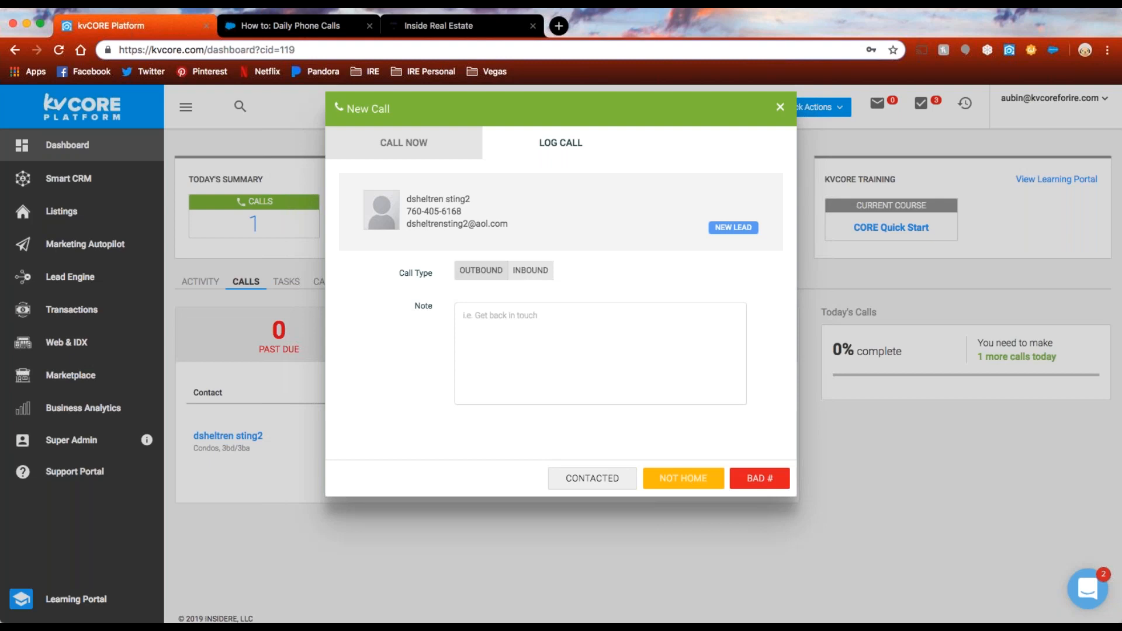
pyautogui.click(781, 107)
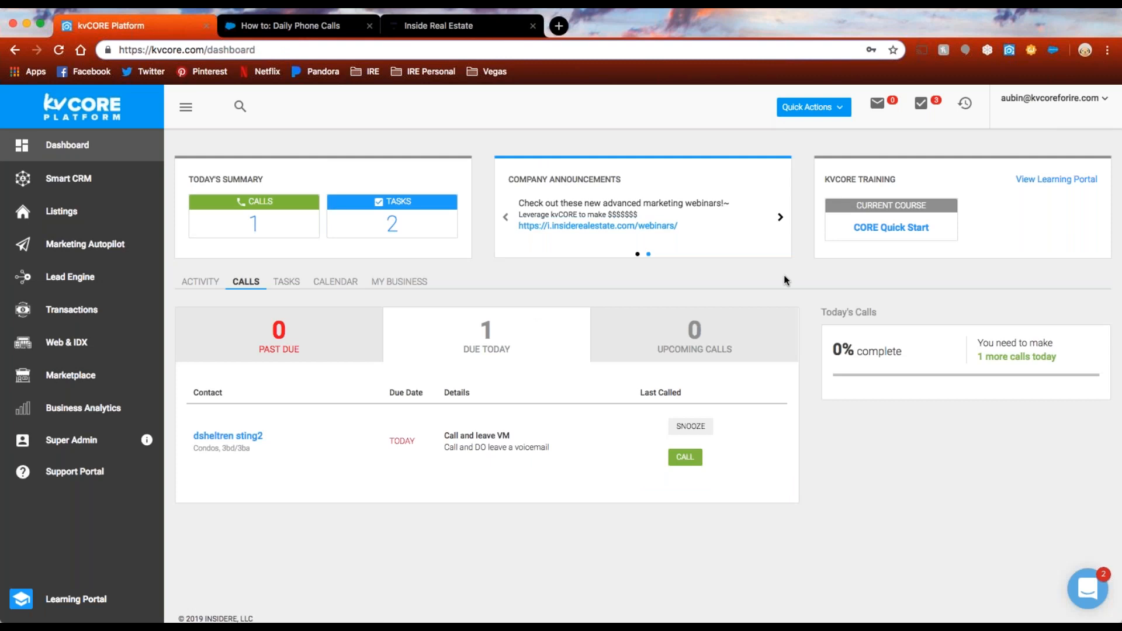
# Step: Open Scheduled Mass Emails in Marketing Autopilot and start a new scheduled email
pyautogui.click(70, 256)
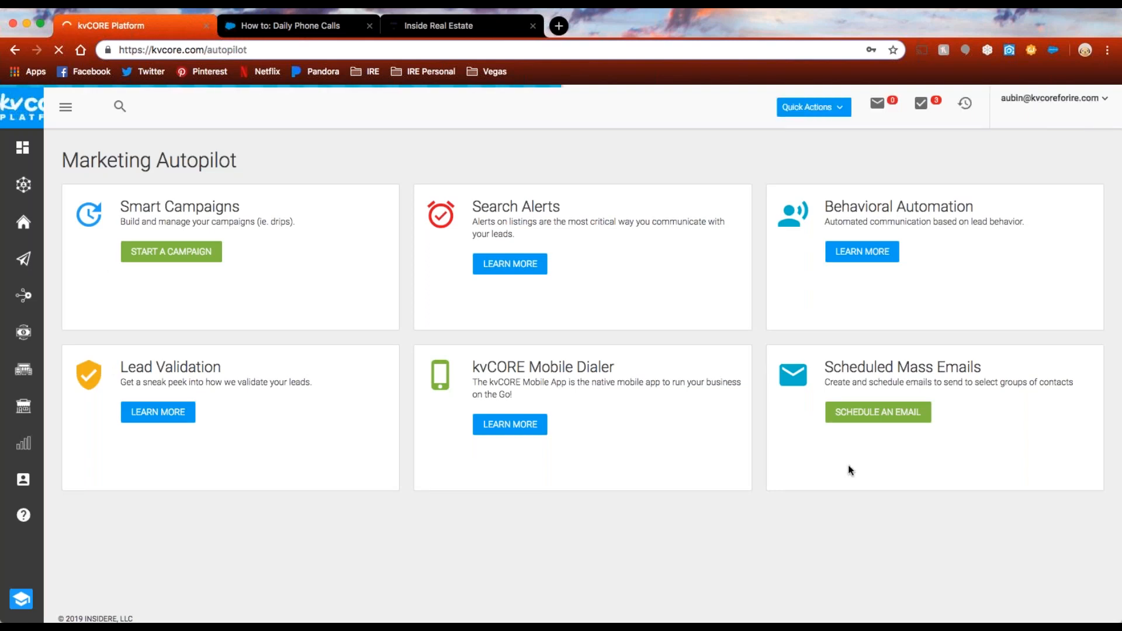
pyautogui.moveTo(866, 367); pyautogui.dragTo(1022, 369)
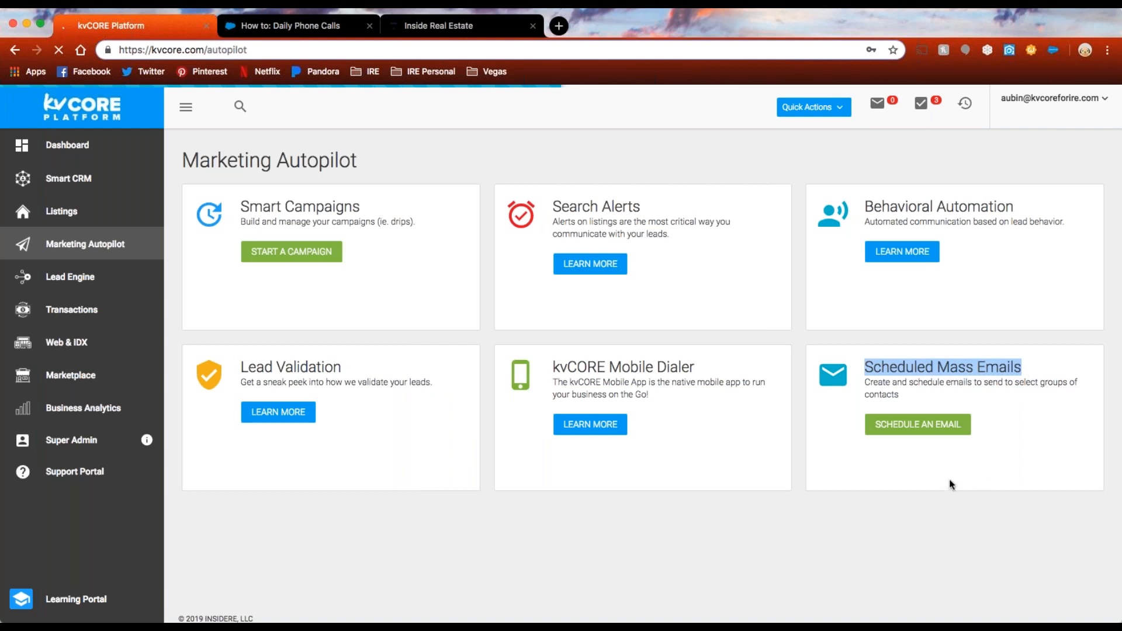
pyautogui.click(916, 428)
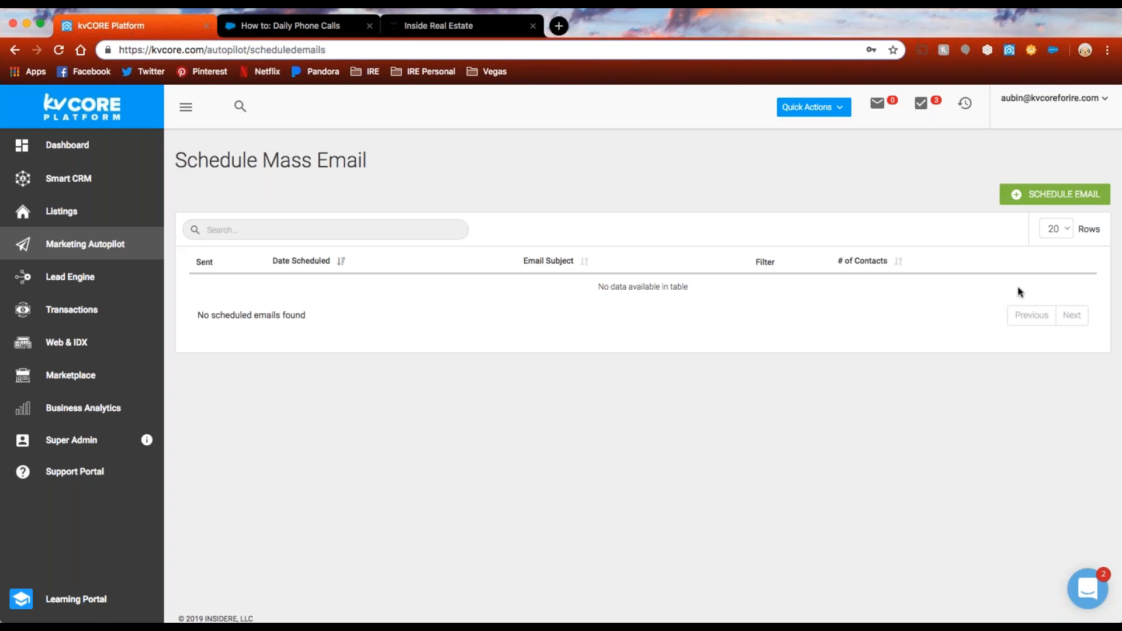
pyautogui.click(1055, 200)
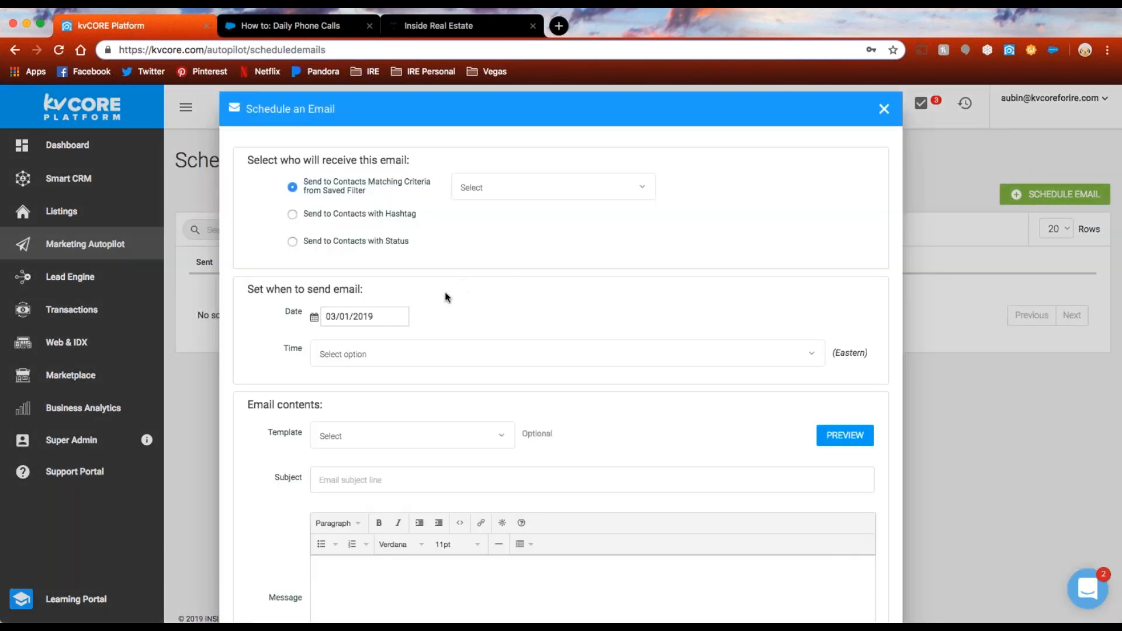
# Step: Review the recipient choices available for the email by saved filter and by hashtag
pyautogui.moveTo(248, 160); pyautogui.dragTo(431, 163)
pyautogui.click(430, 159)
pyautogui.click(525, 177)
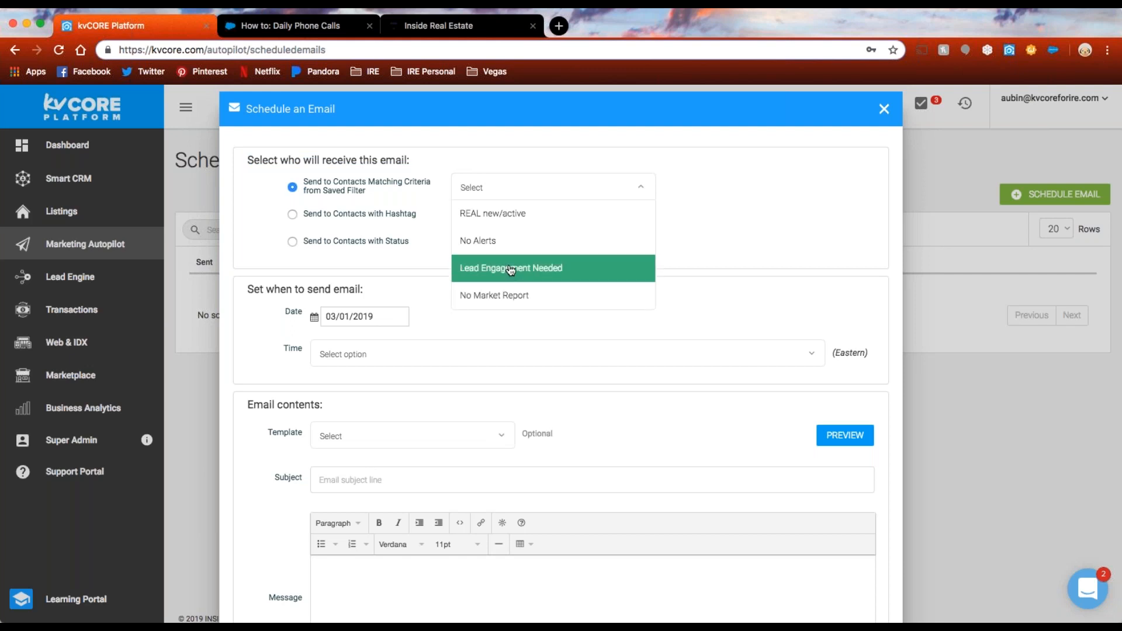
pyautogui.click(292, 214)
pyautogui.click(497, 217)
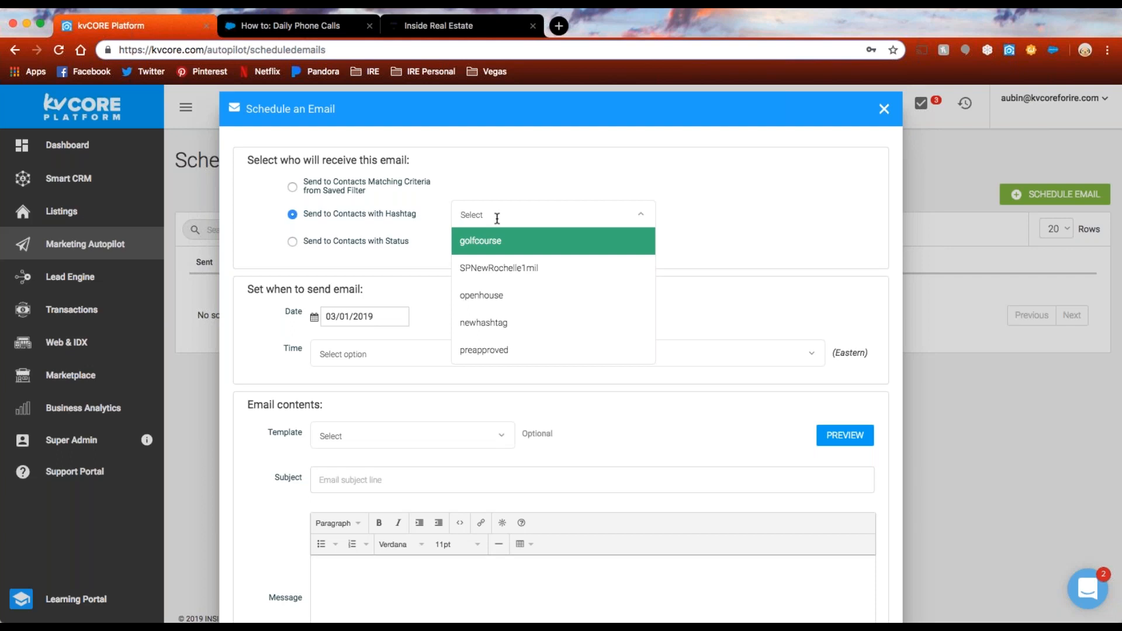
# Step: Set the email's recipients to contacts with the statuses Client, Contract and Closed
pyautogui.click(292, 241)
pyautogui.click(514, 242)
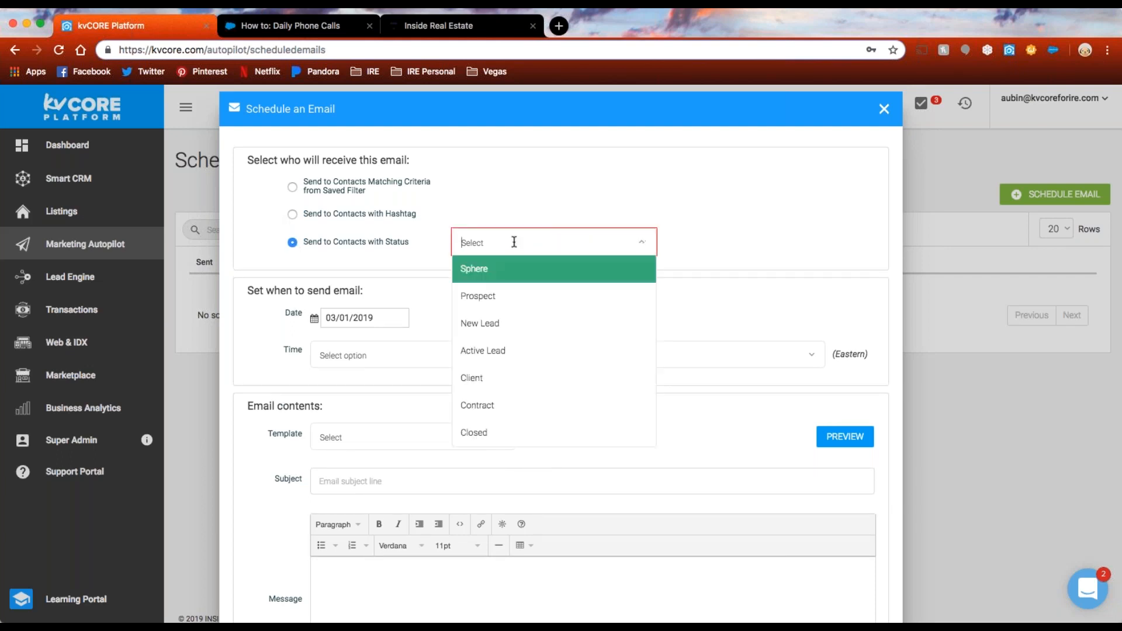
pyautogui.click(502, 378)
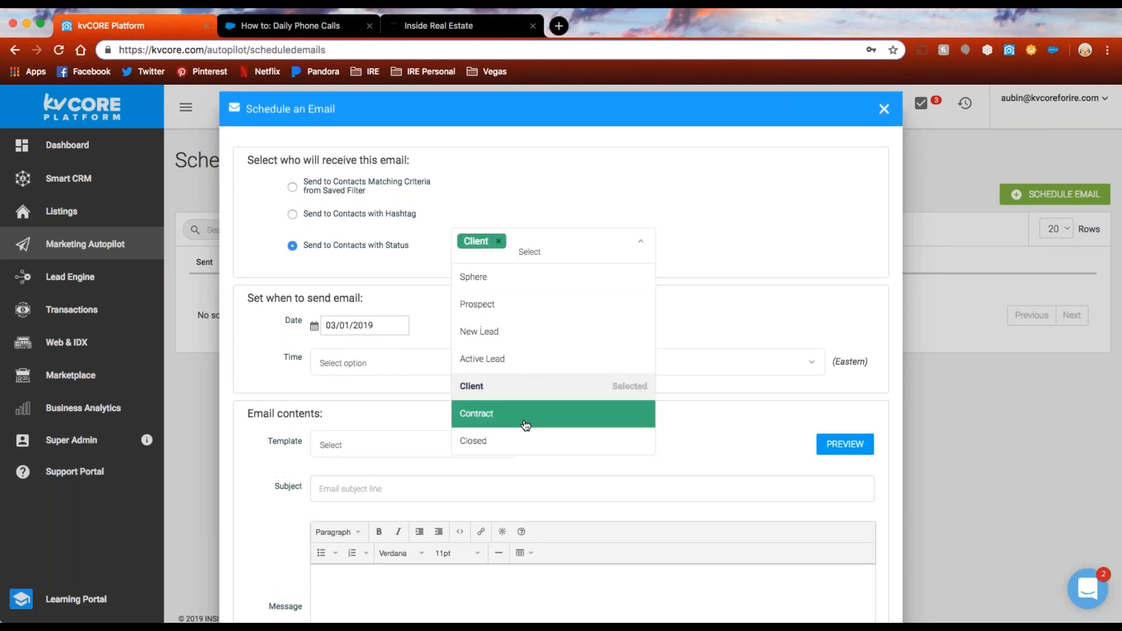
pyautogui.click(528, 416)
pyautogui.click(594, 244)
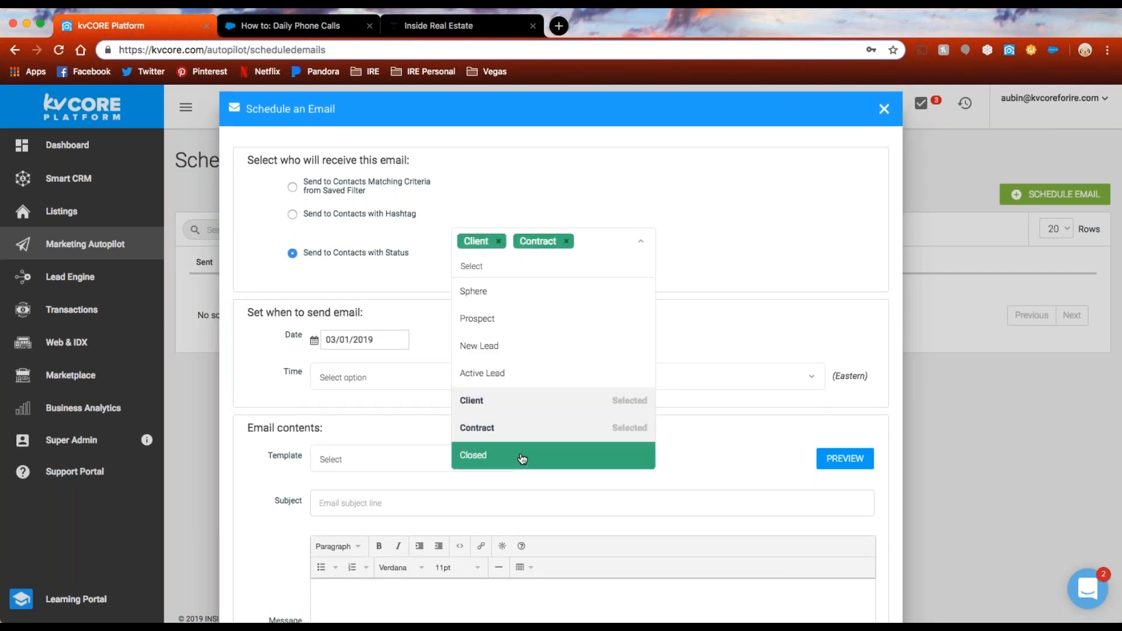
pyautogui.click(521, 456)
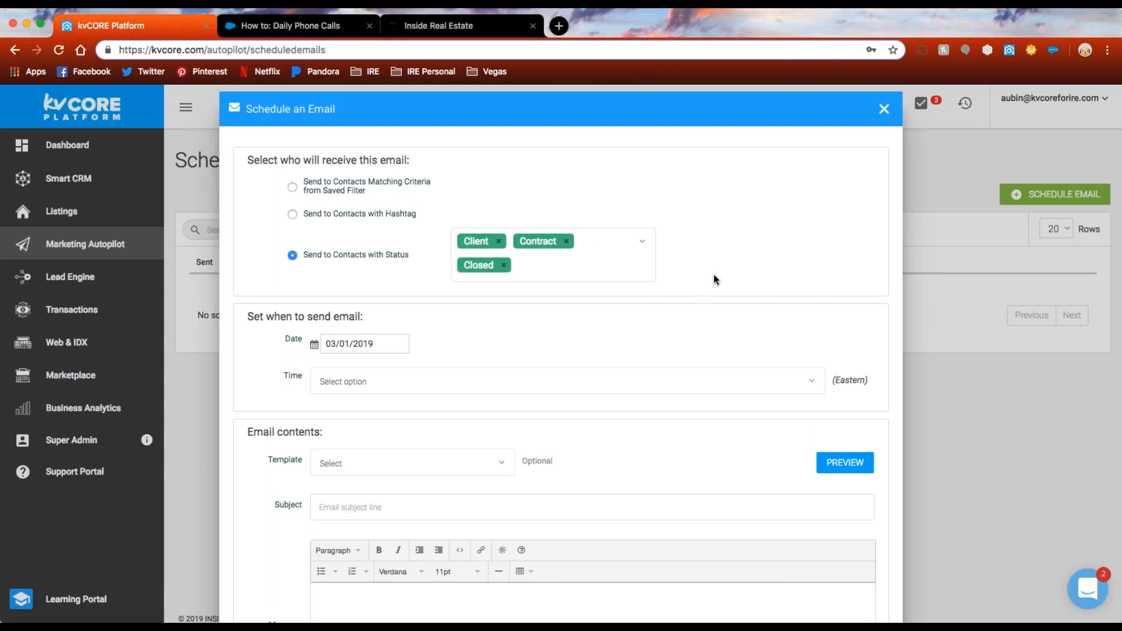
# Step: Review the send time, template, message and agent signature options for the scheduled email, and close it without scheduling
pyautogui.scroll(-3, 714, 277)
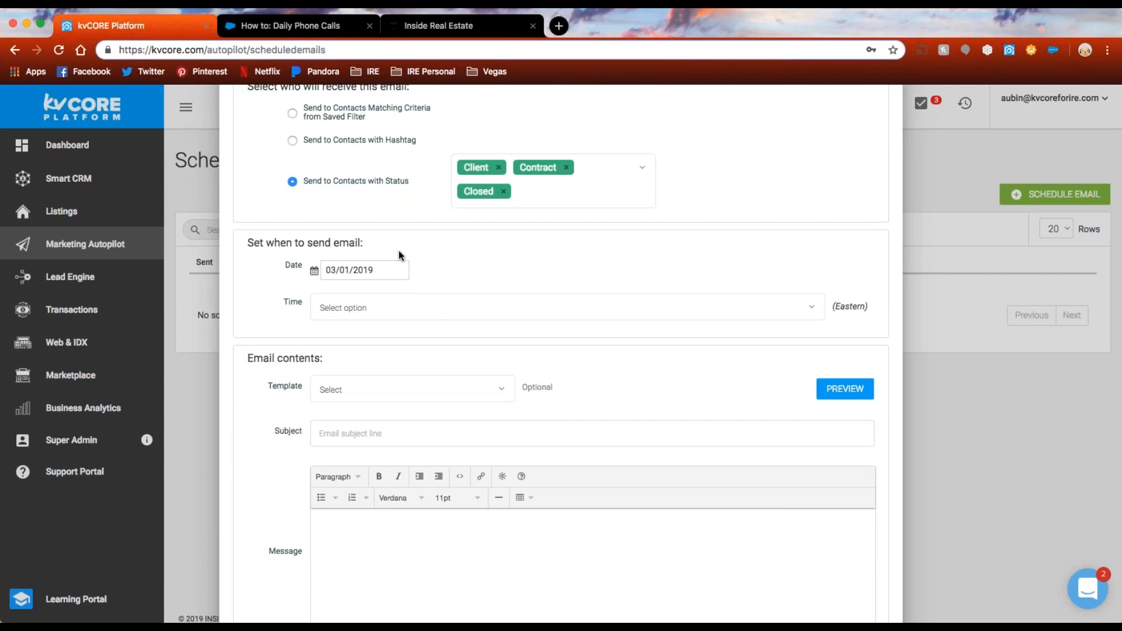
pyautogui.click(380, 390)
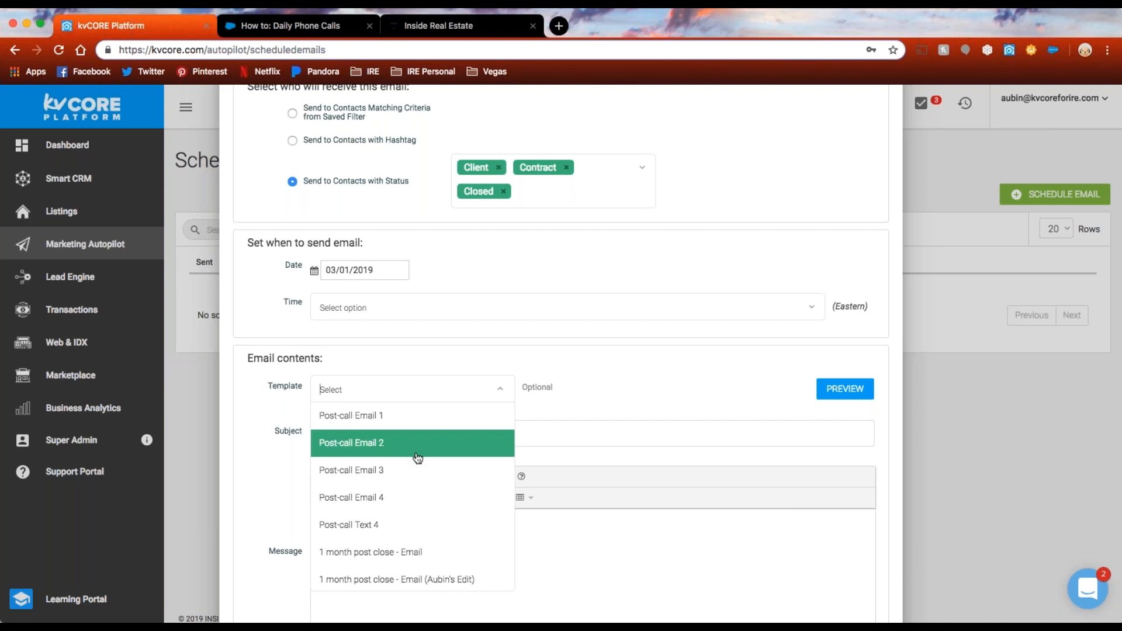
pyautogui.click(592, 559)
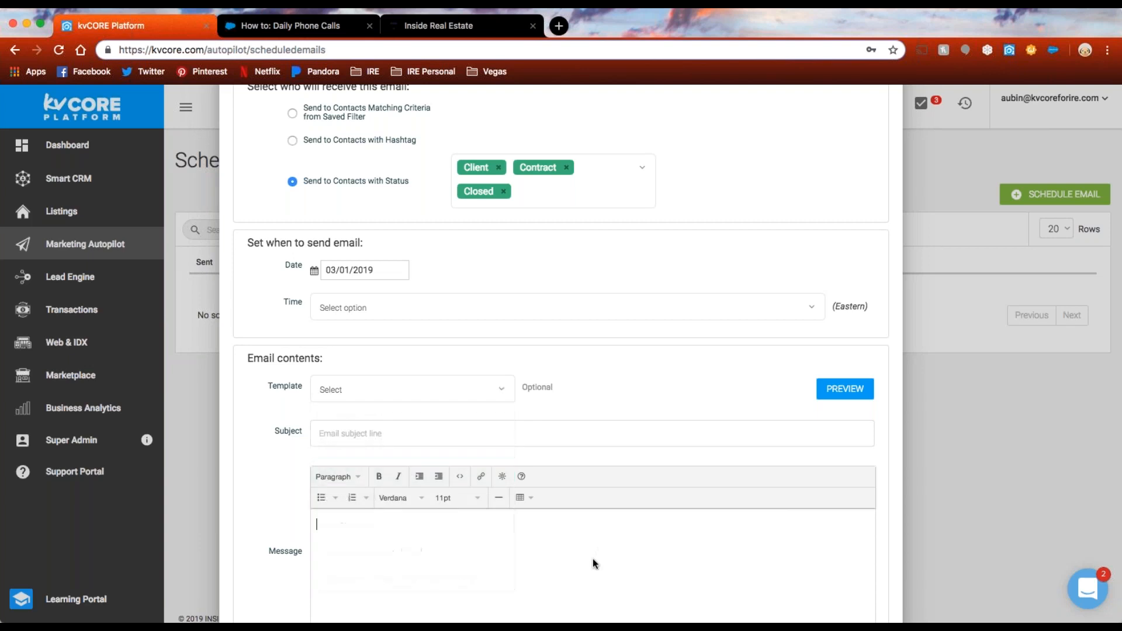
pyautogui.scroll(-3, 592, 555)
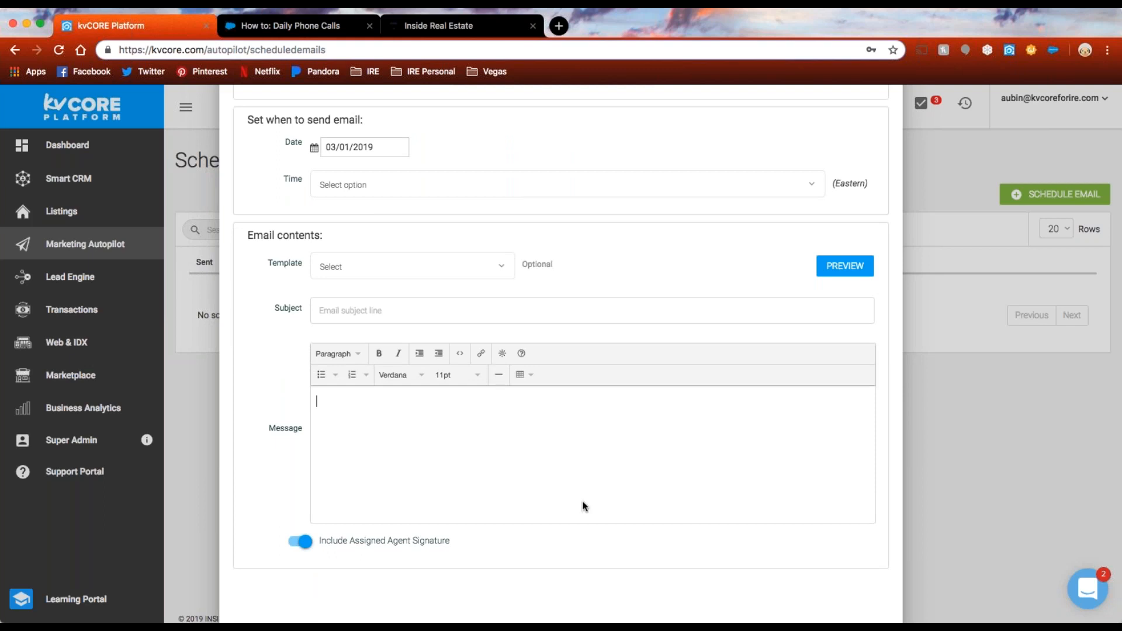
pyautogui.scroll(4, 585, 500)
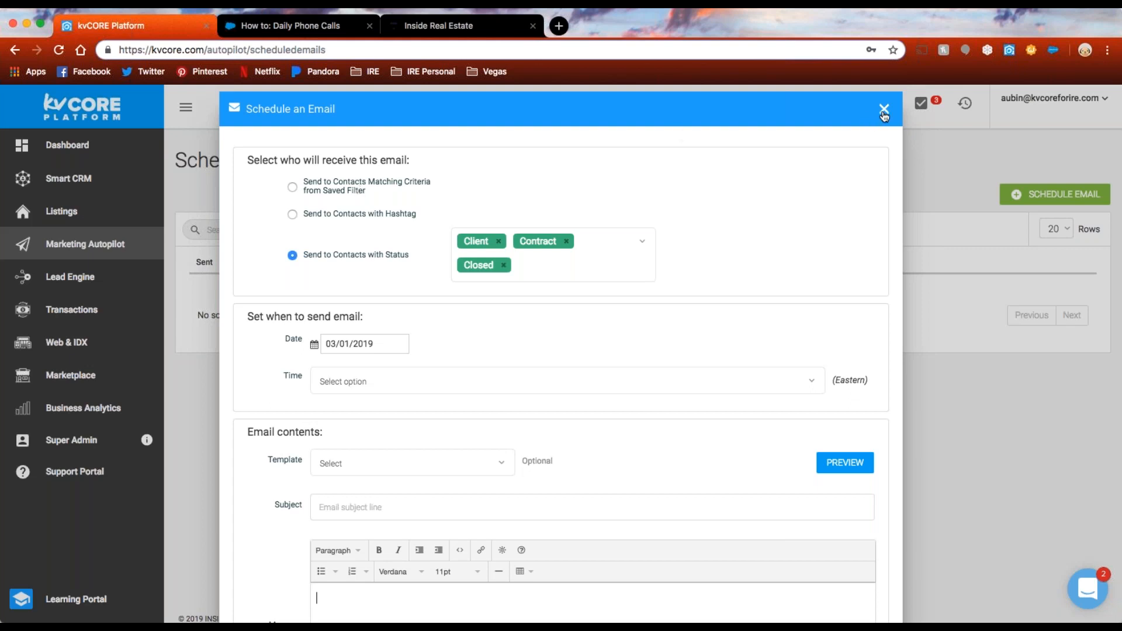
pyautogui.click(884, 109)
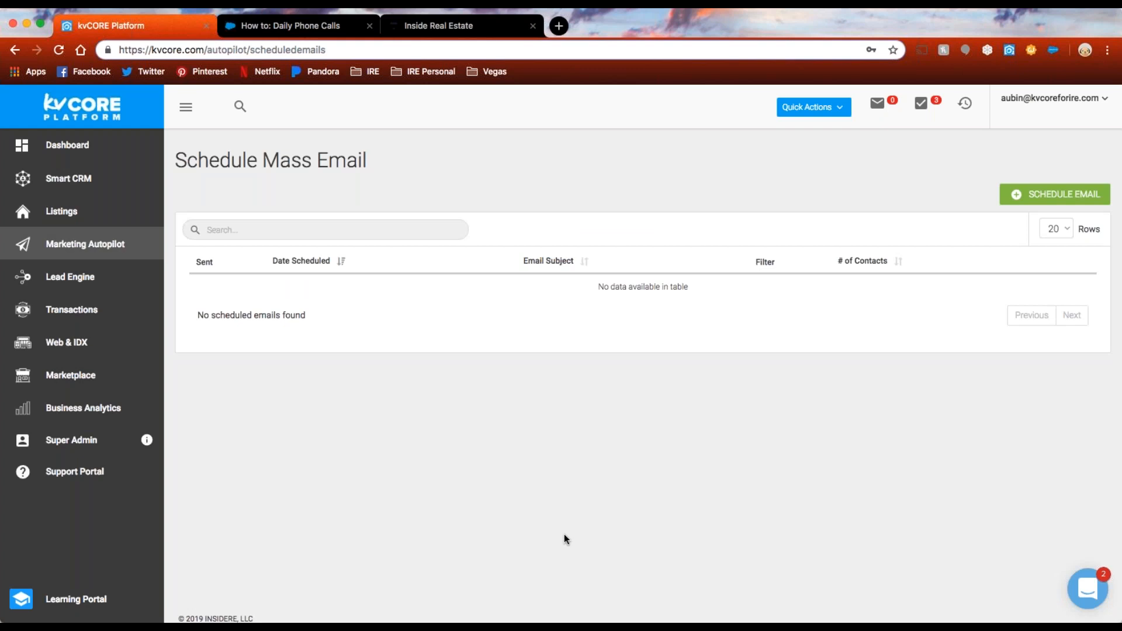
# Step: Open the New Rochelle seller prospect's record from Smart CRM and review its activity timeline
pyautogui.click(97, 184)
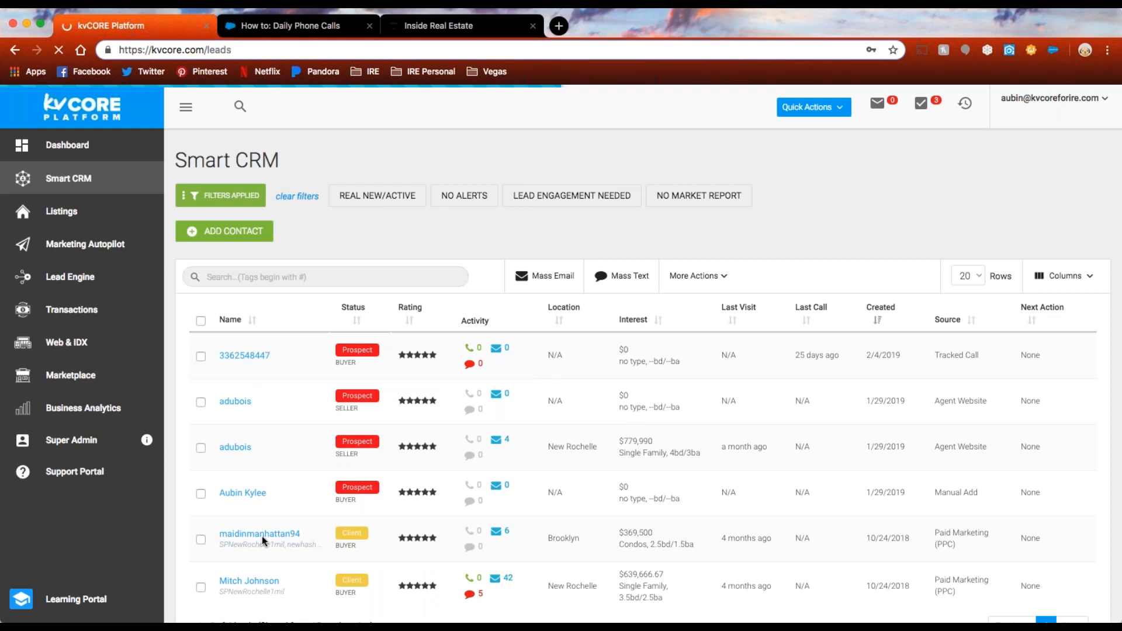
pyautogui.click(240, 494)
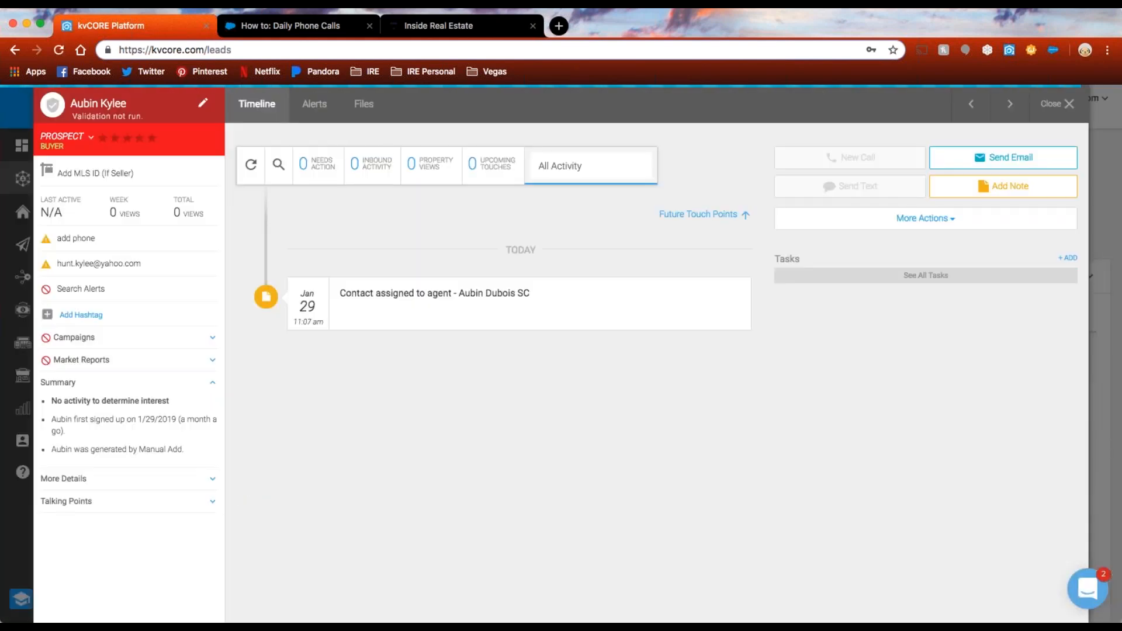
pyautogui.click(1067, 105)
pyautogui.click(241, 450)
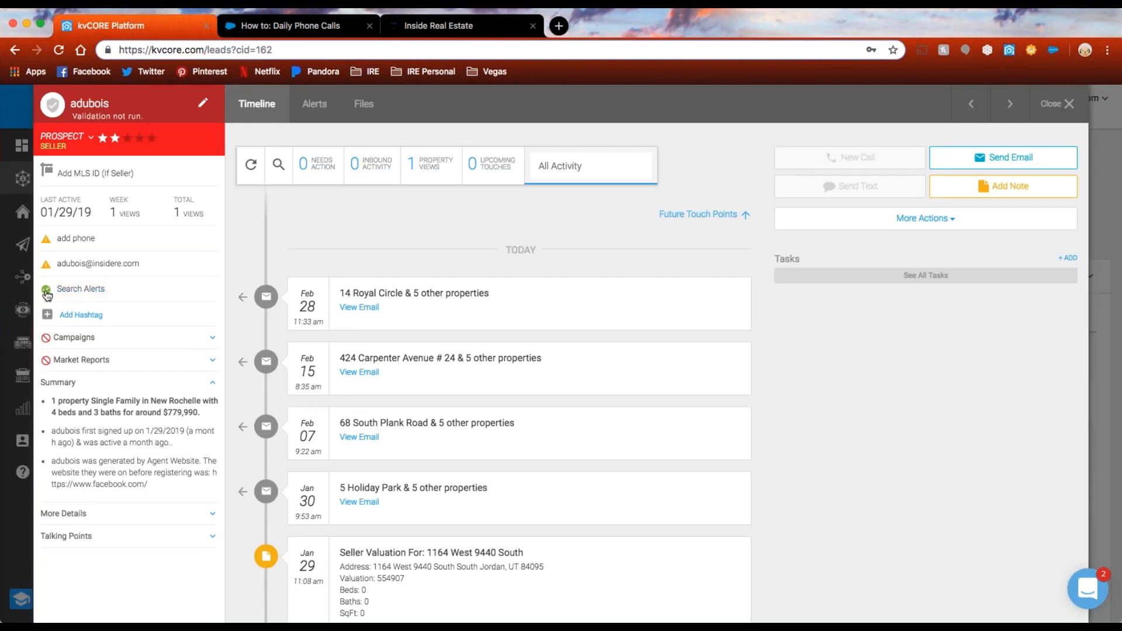
pyautogui.scroll(-9, 536, 486)
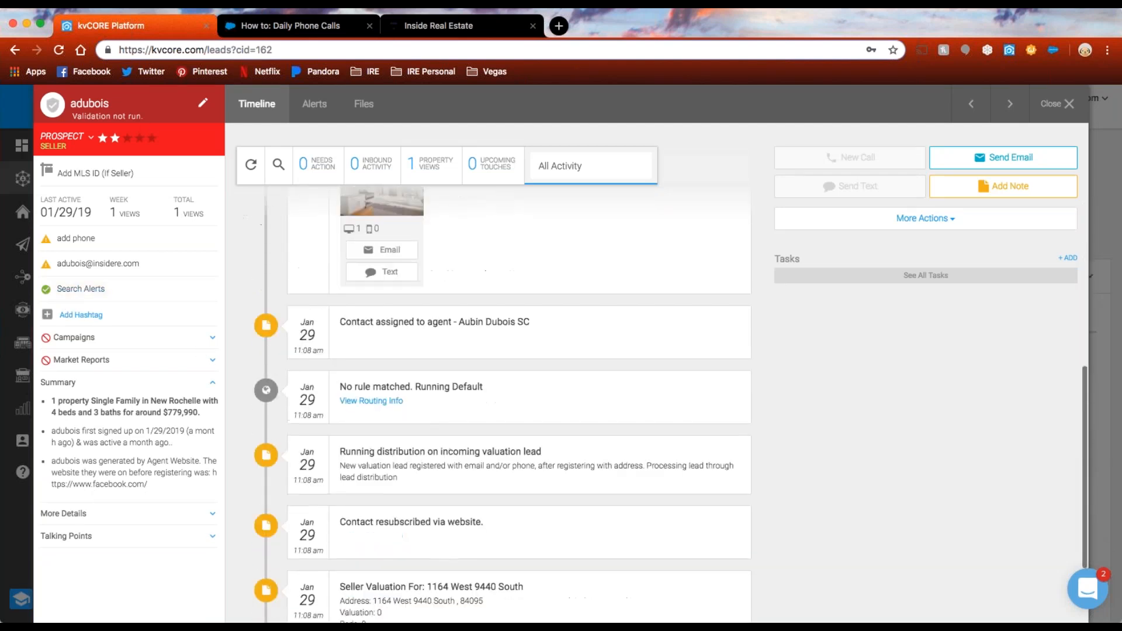
pyautogui.scroll(-2, 538, 486)
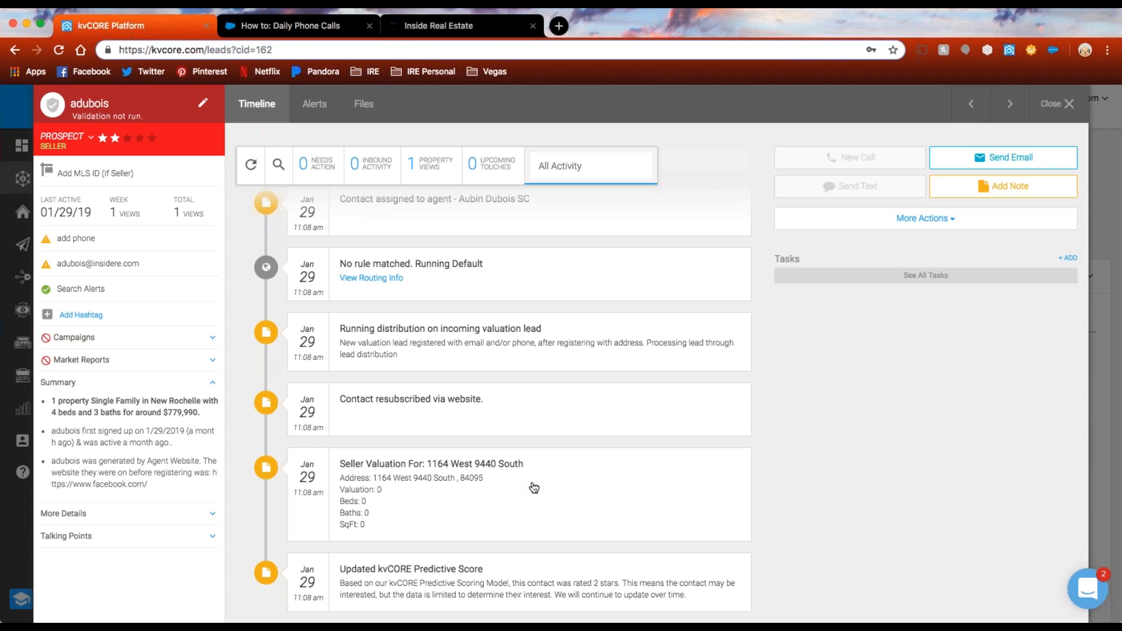
pyautogui.scroll(2, 380, 332)
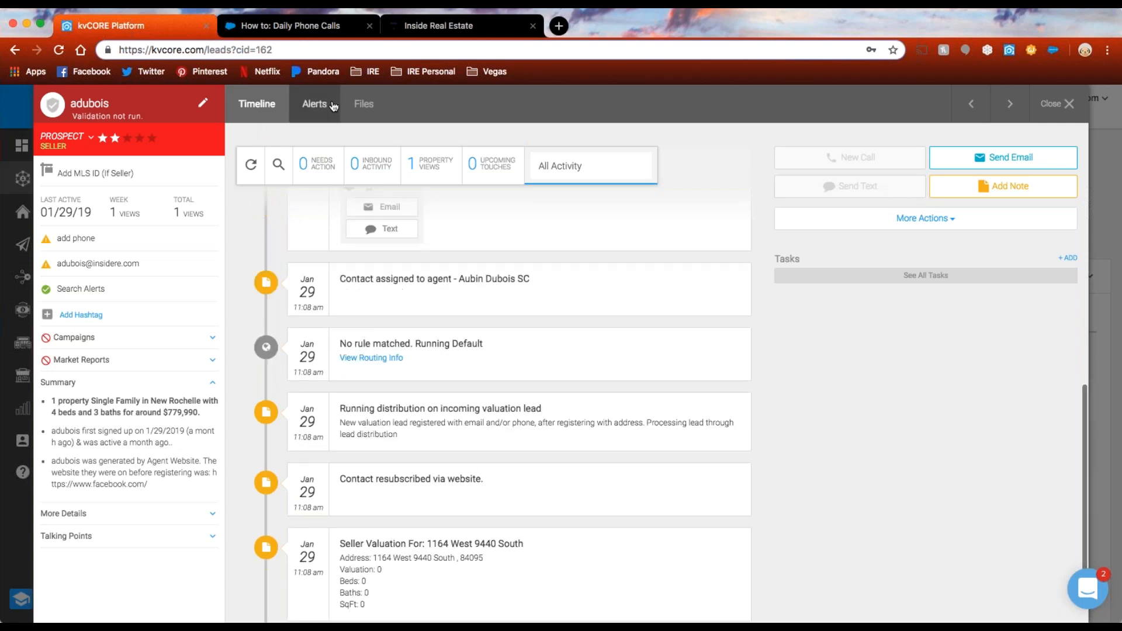
# Step: Open the contact's search alerts and review the settings and results of Alert 1
pyautogui.click(321, 111)
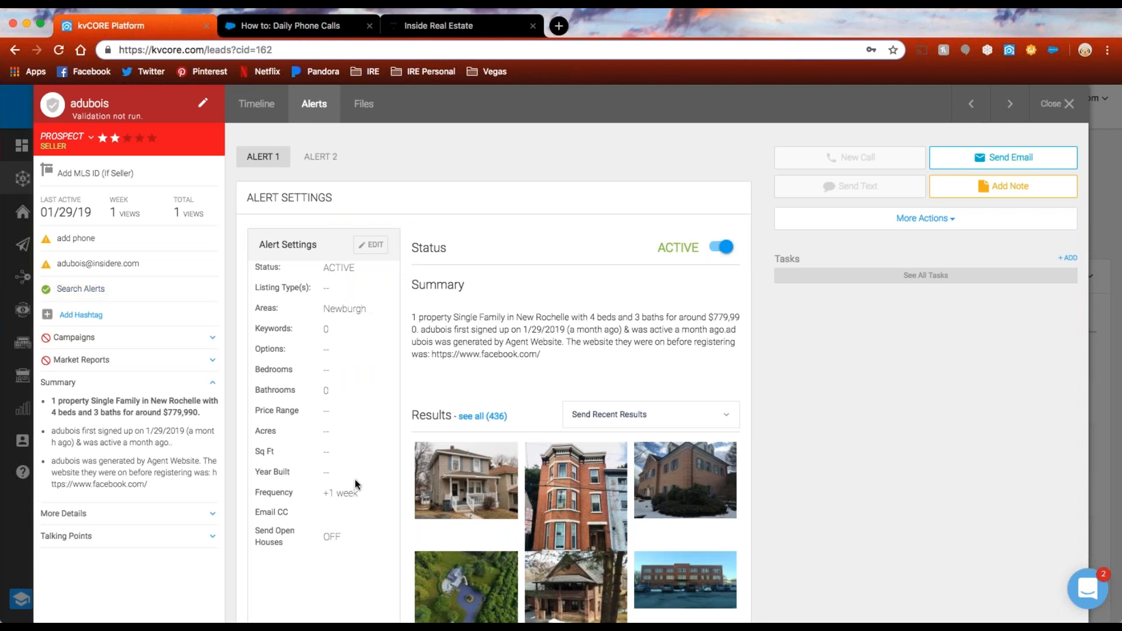
pyautogui.scroll(-3, 358, 505)
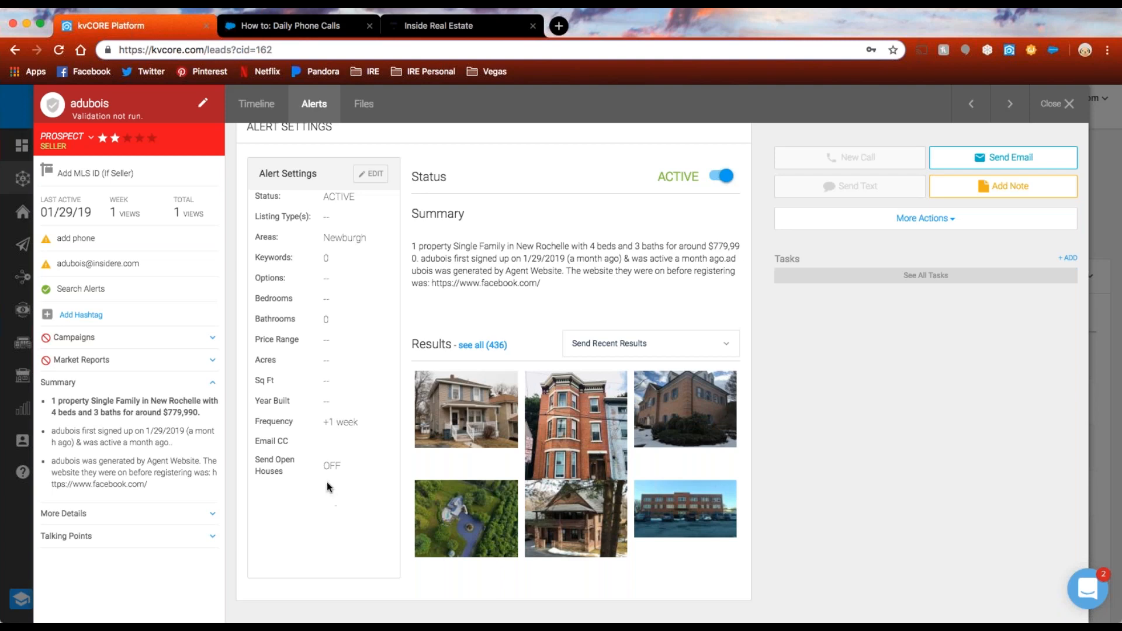
pyautogui.scroll(3, 436, 234)
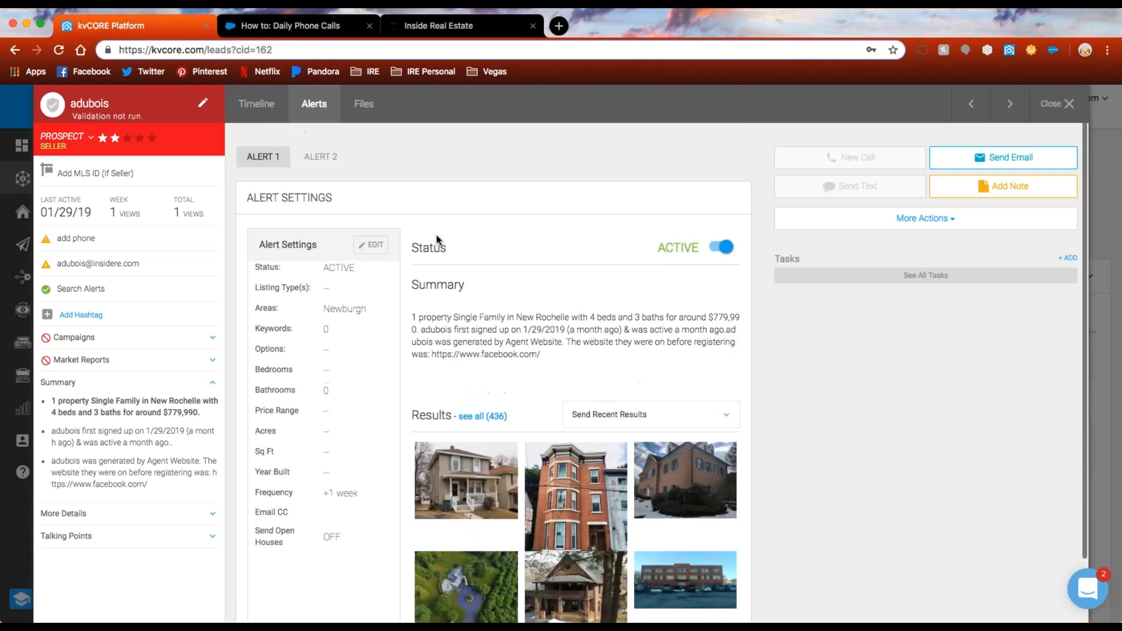
# Step: Open Alert 1 for editing, view the map drawing option for its areas, and close the map without applying a selection
pyautogui.click(373, 252)
pyautogui.scroll(-3, 316, 208)
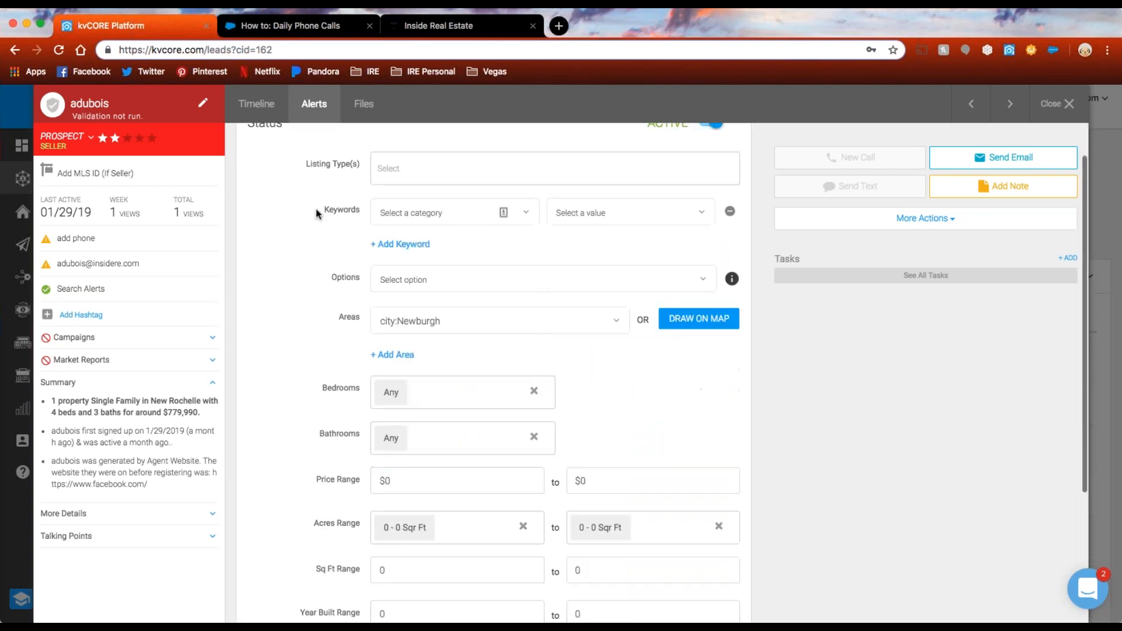
pyautogui.moveTo(91, 400); pyautogui.dragTo(142, 401)
pyautogui.click(289, 318)
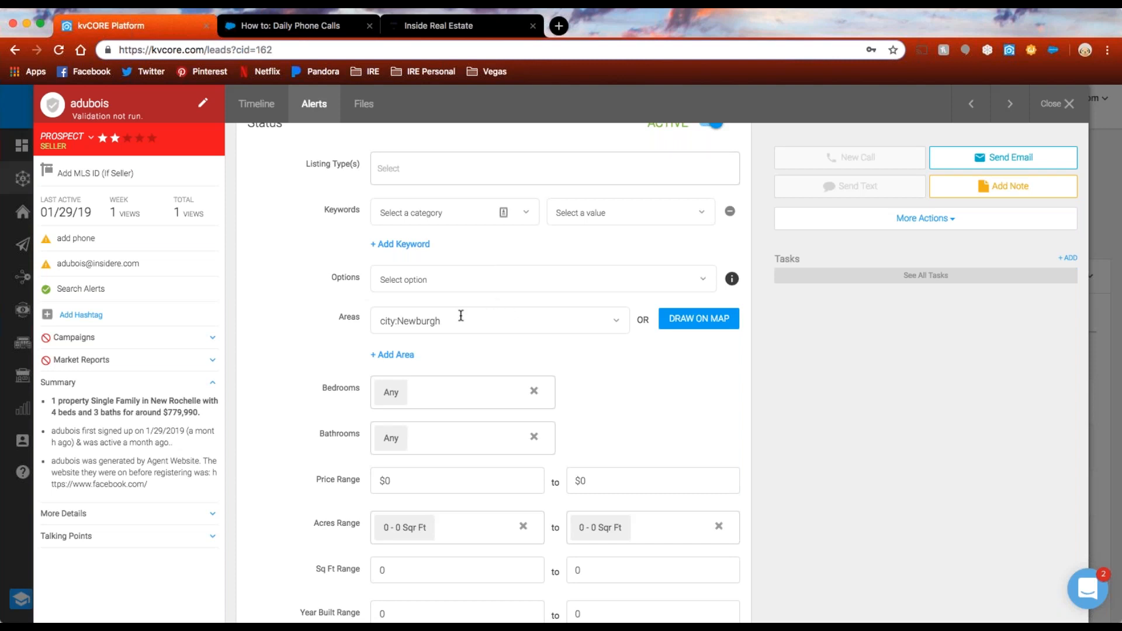
pyautogui.click(702, 323)
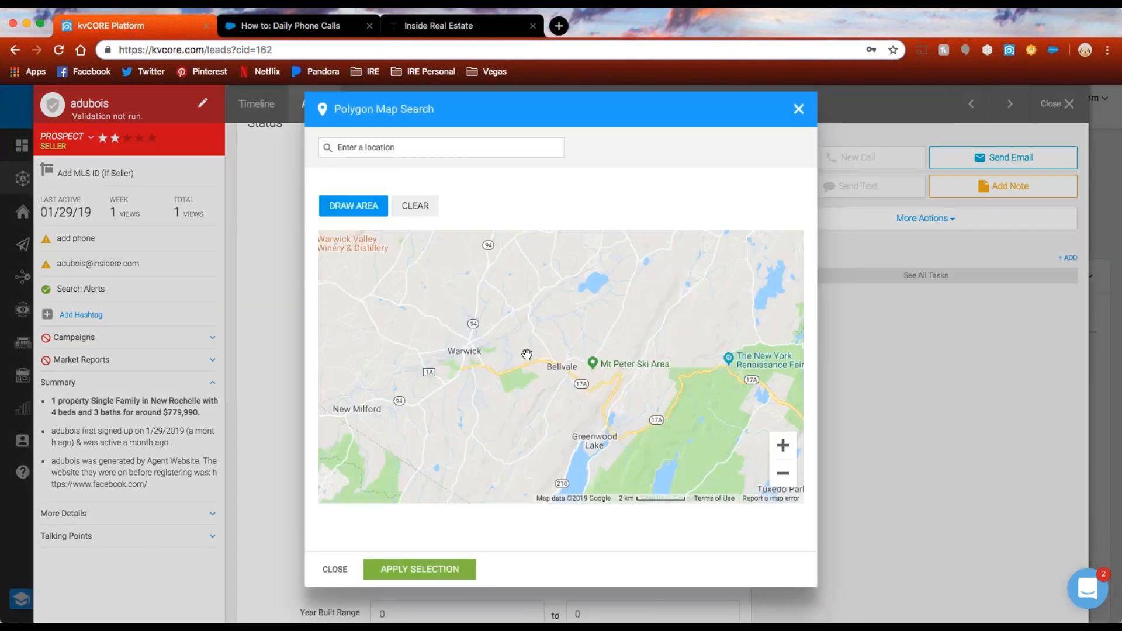
pyautogui.click(799, 109)
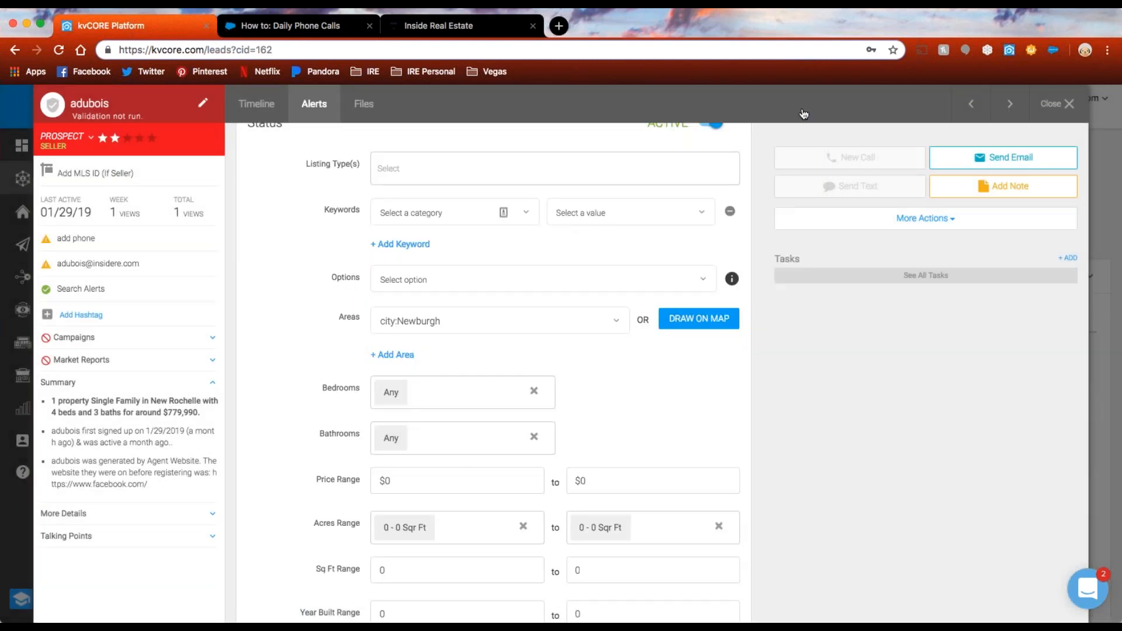
# Step: Review the frequency choices and remaining criteria of Alert 1, and cancel editing without saving
pyautogui.scroll(-4, 317, 402)
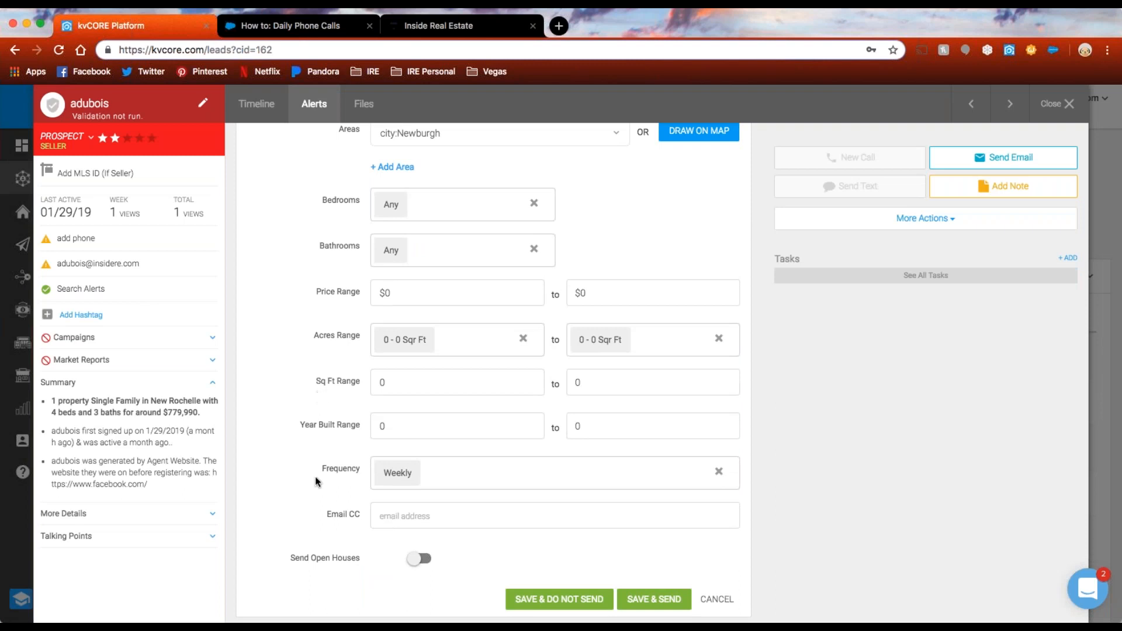
pyautogui.moveTo(320, 475); pyautogui.dragTo(490, 478)
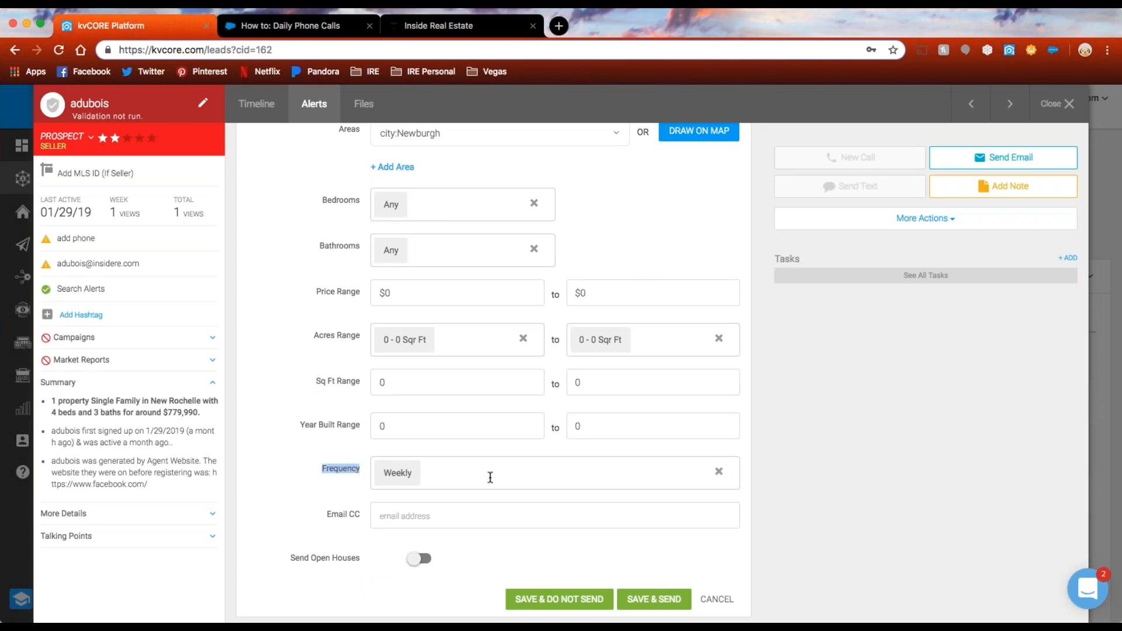
pyautogui.click(522, 477)
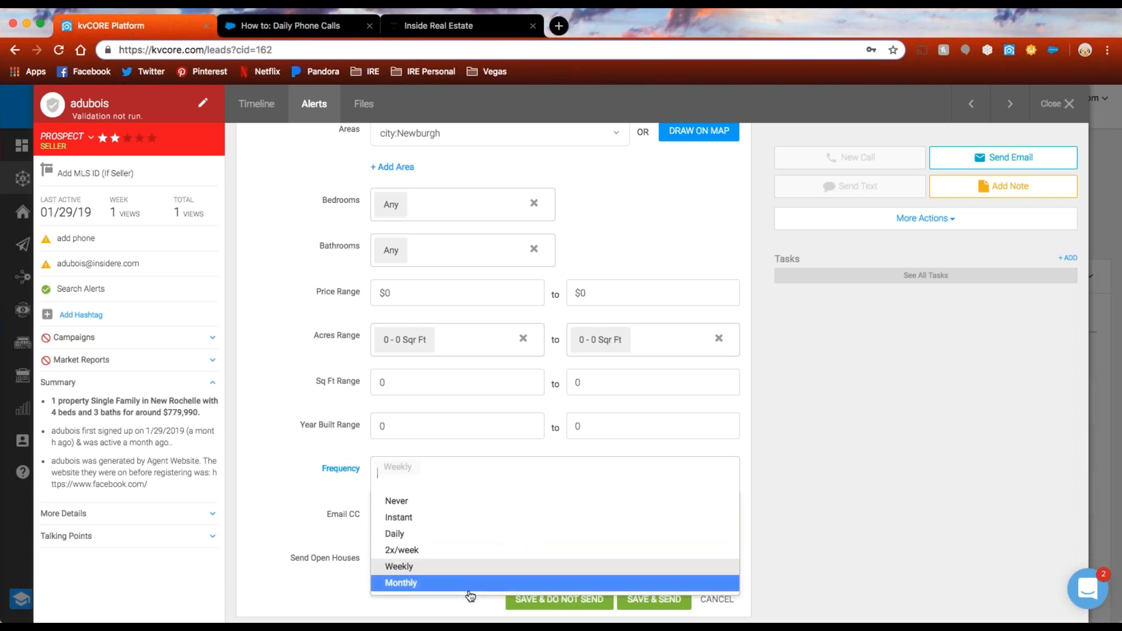
pyautogui.click(299, 476)
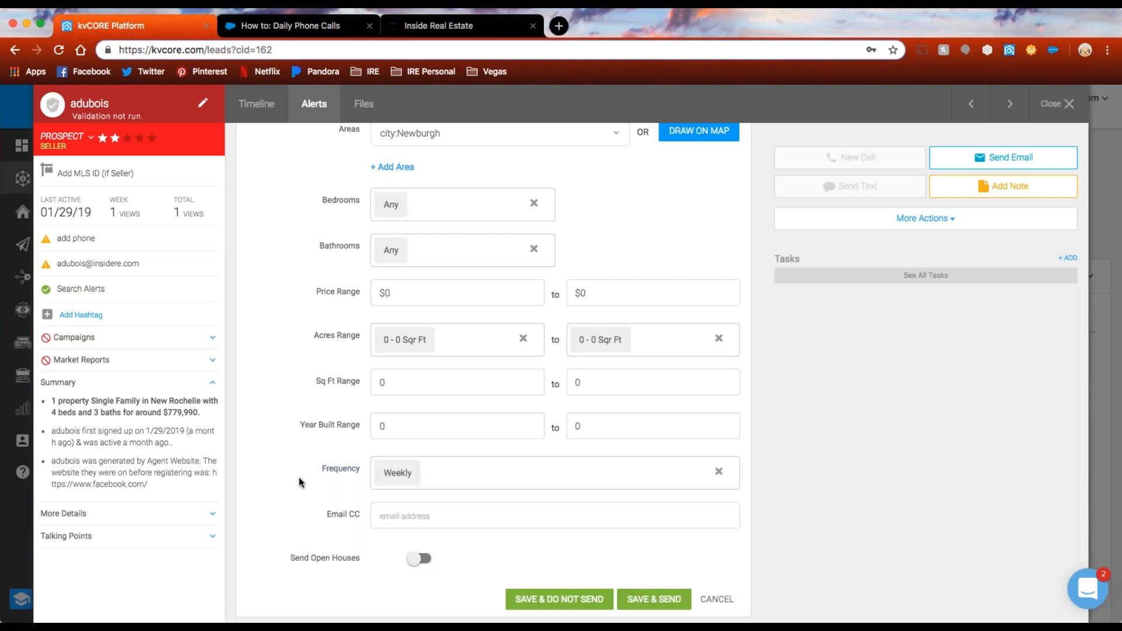
pyautogui.scroll(5, 314, 444)
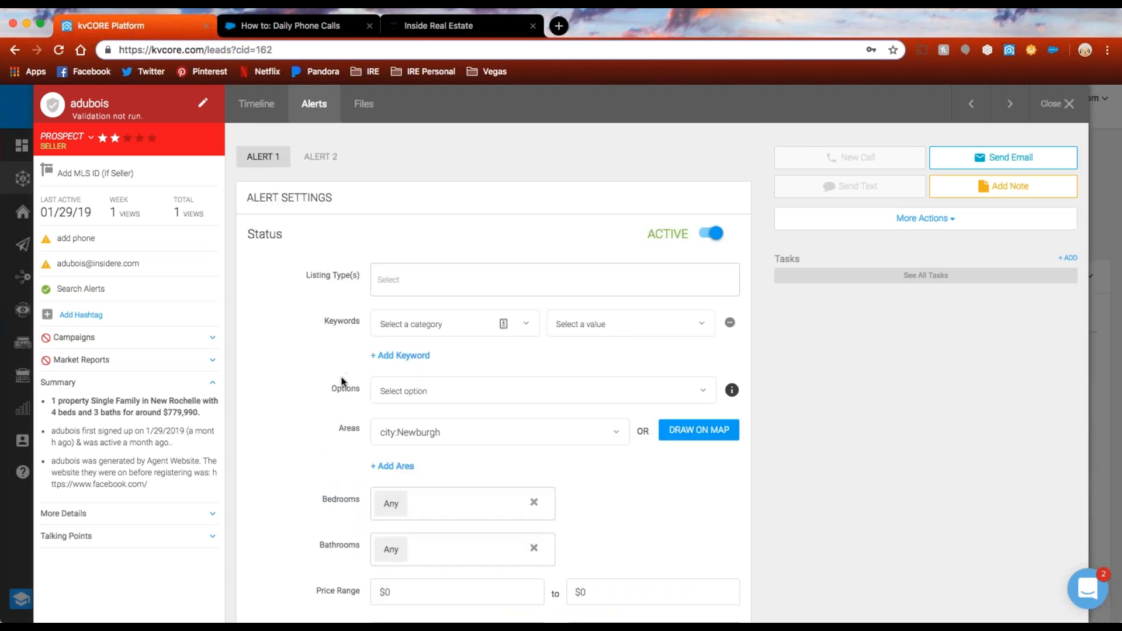
pyautogui.scroll(-5, 349, 386)
pyautogui.click(719, 583)
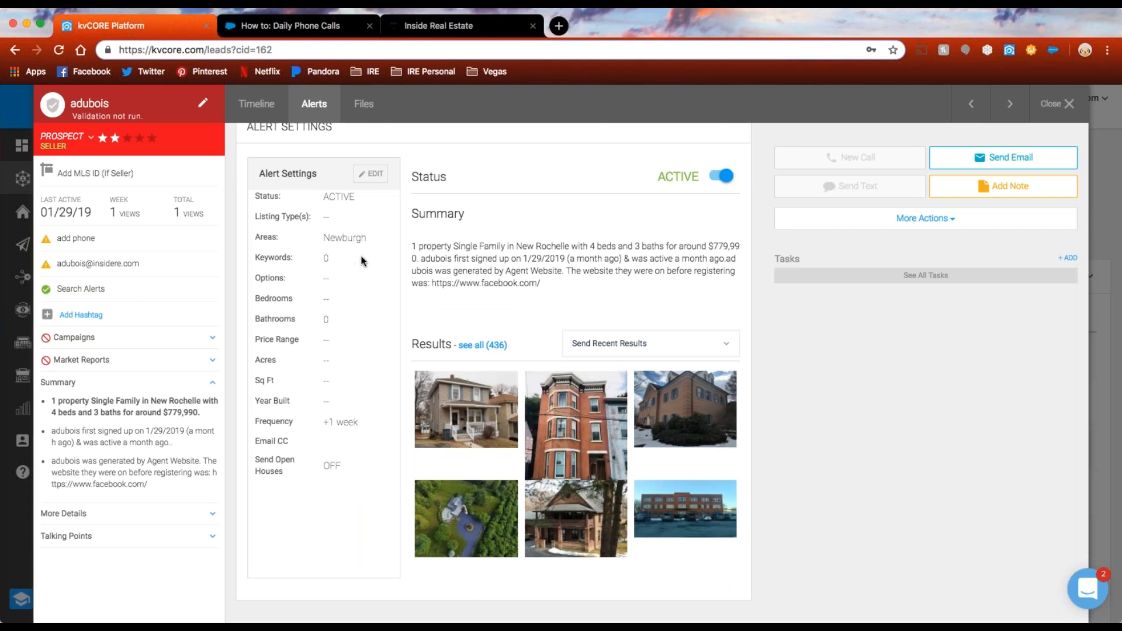
# Step: Review the options for sending the alert's recent results, and set Alert 1 to inactive
pyautogui.click(724, 348)
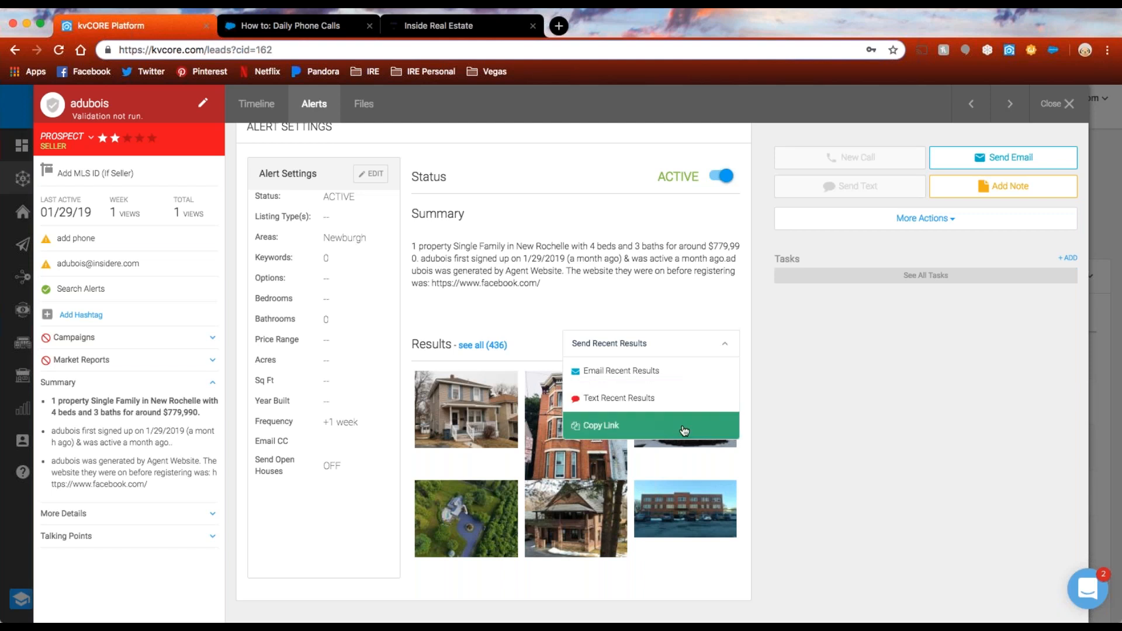
pyautogui.click(888, 432)
pyautogui.scroll(2, 846, 427)
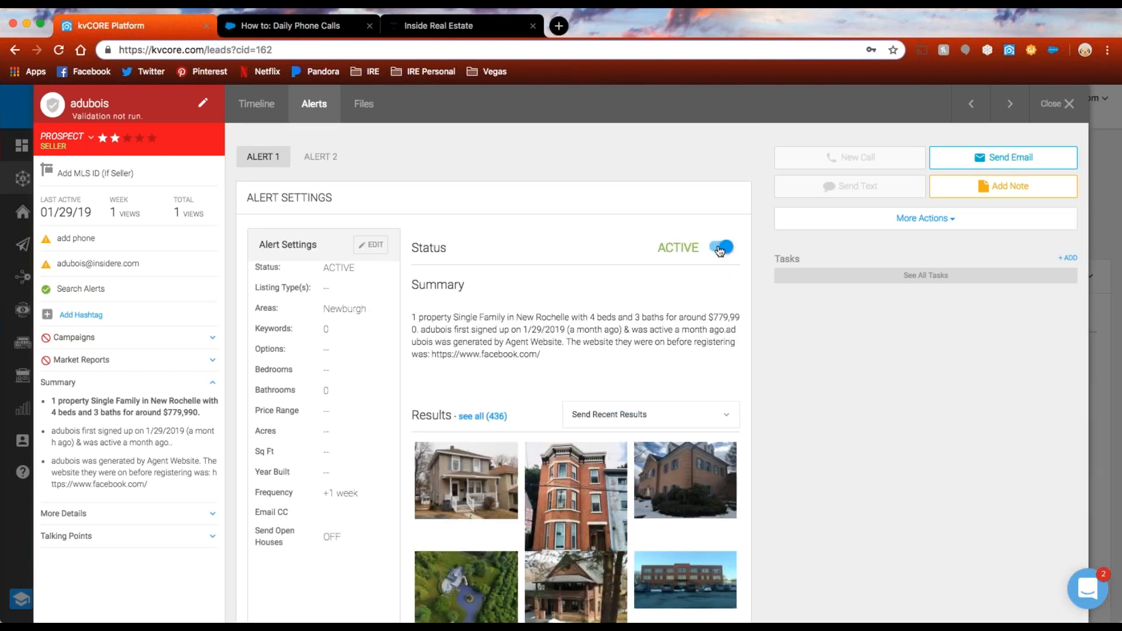
pyautogui.click(721, 249)
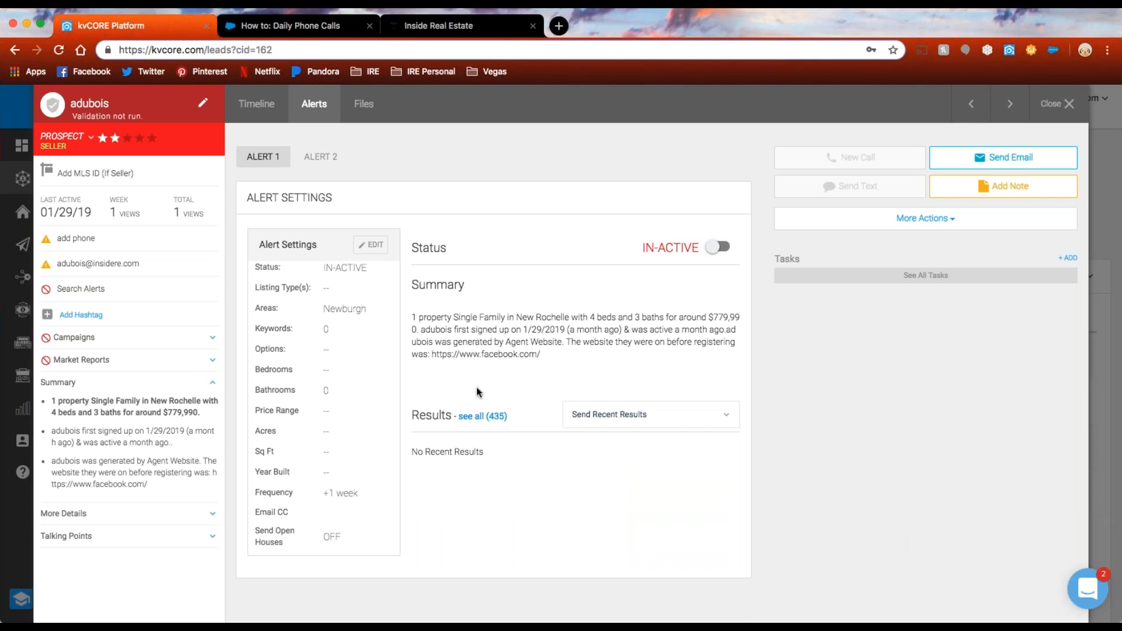
# Step: View all listings matching Alert 1 on the agent website, and return to the contact's record in kvCORE
pyautogui.click(494, 418)
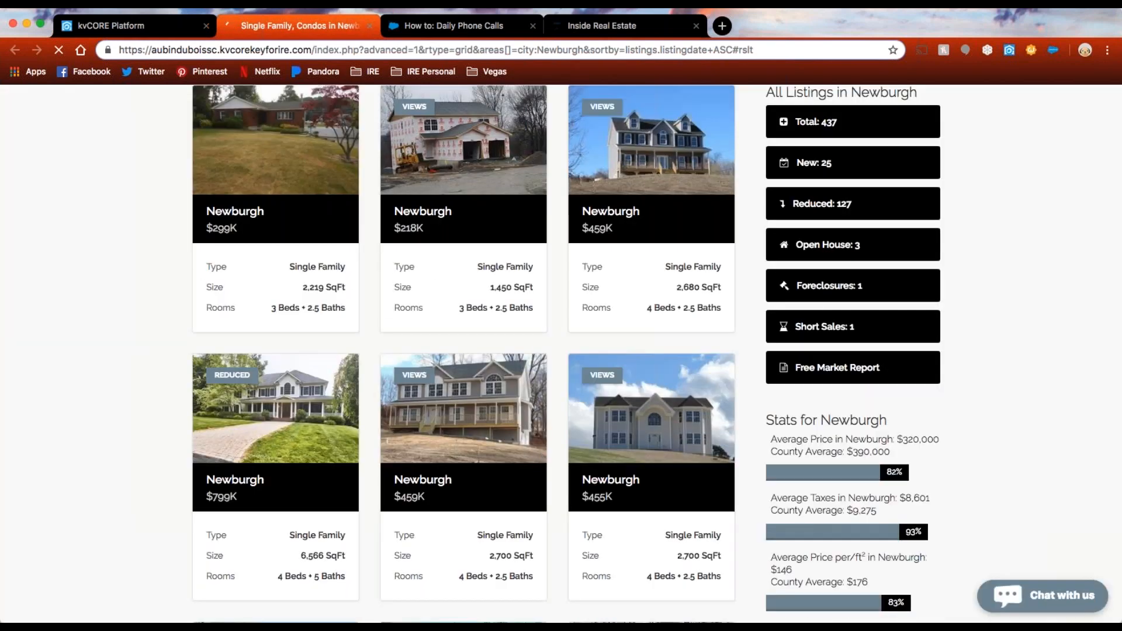
pyautogui.moveTo(539, 453)
pyautogui.click(117, 27)
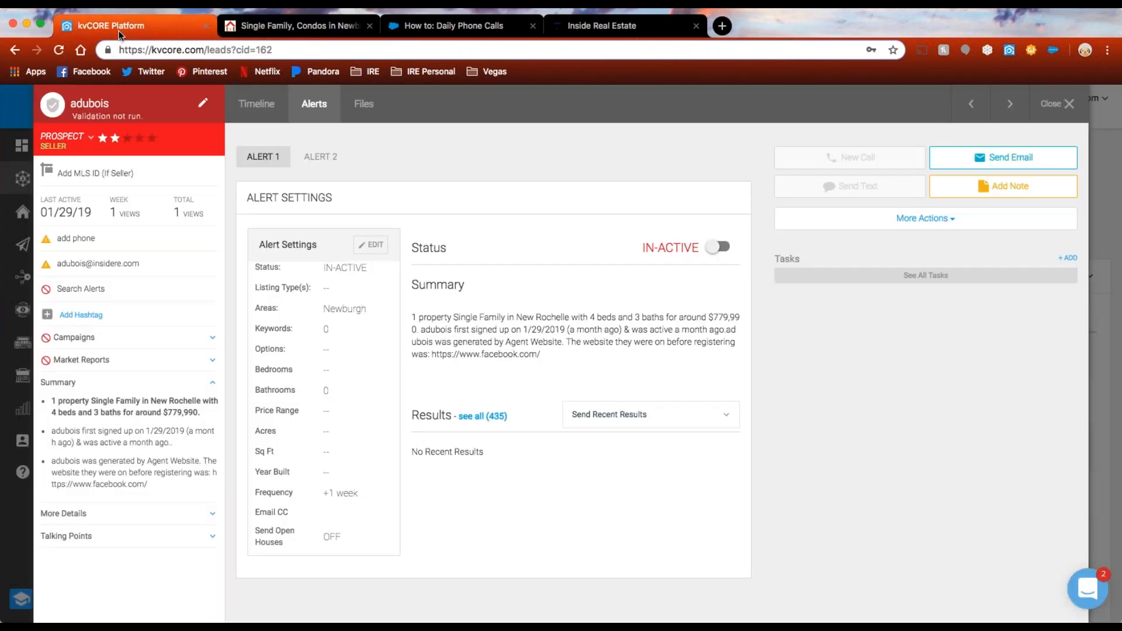
# Step: Close the contact's record, open Search Alerts in Marketing Autopilot, and examine its introduction and auto-assigned alerts section
pyautogui.click(1062, 110)
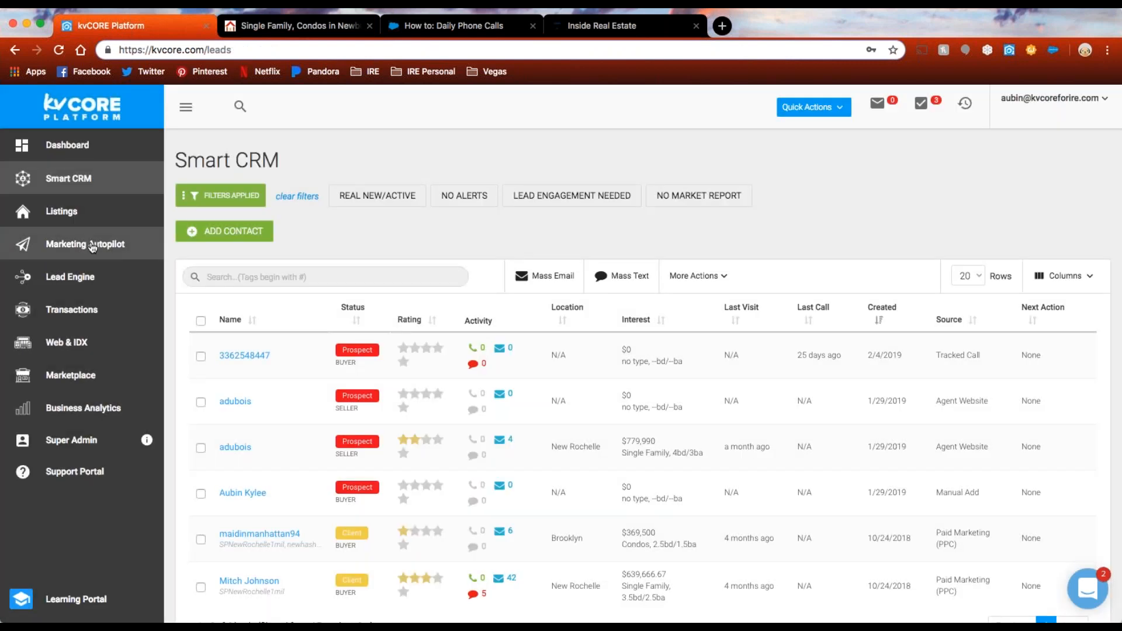
pyautogui.click(92, 246)
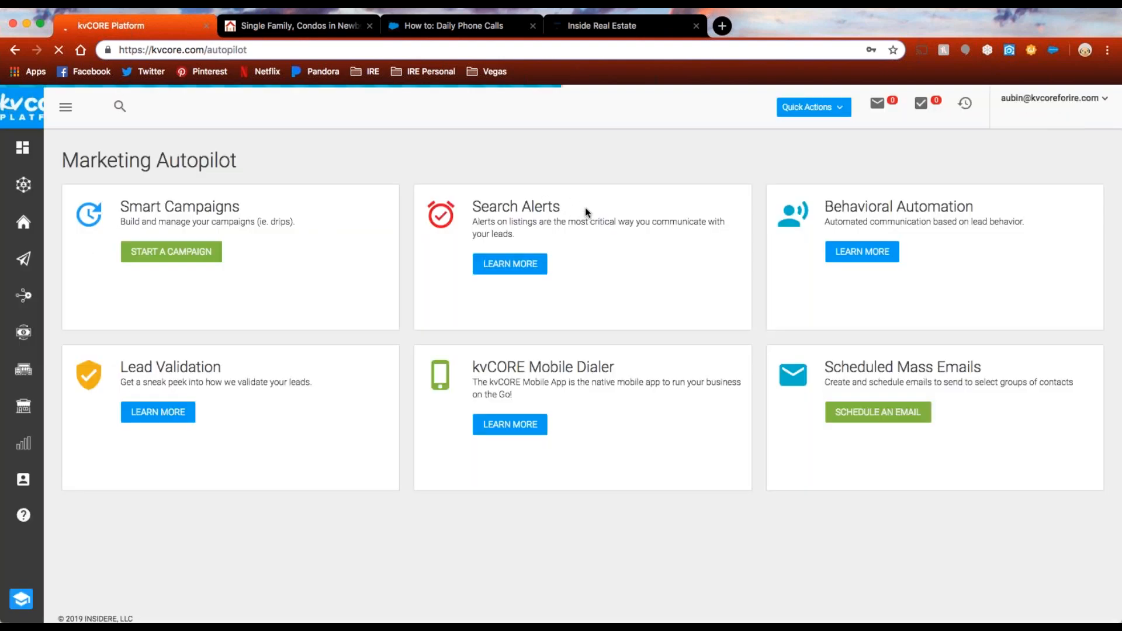
pyautogui.moveTo(642, 208); pyautogui.dragTo(551, 208)
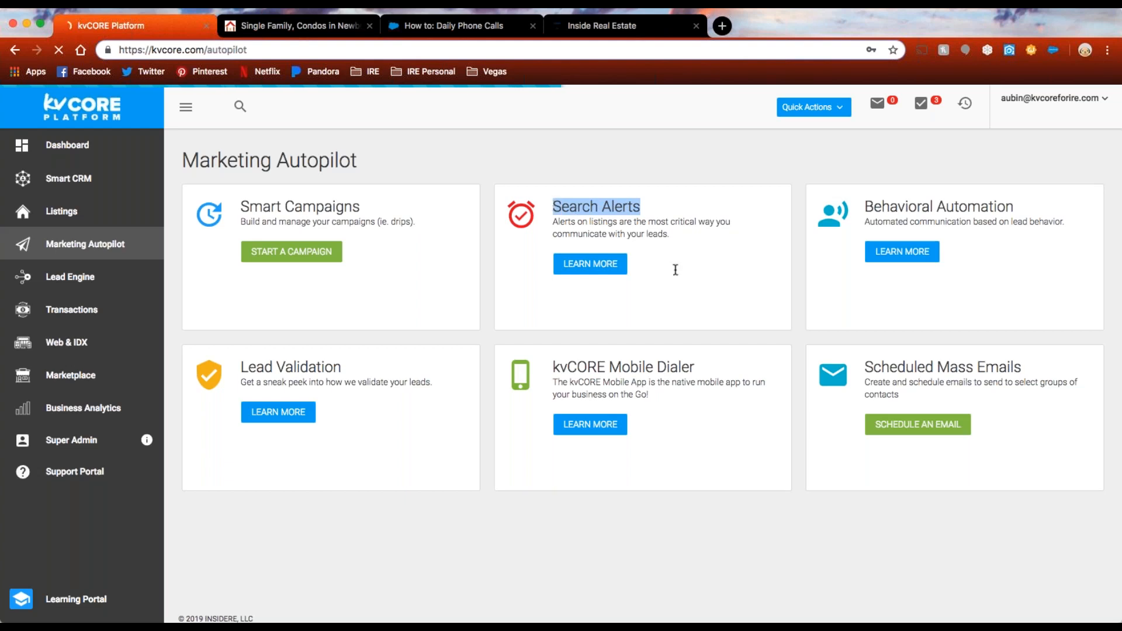
pyautogui.click(572, 270)
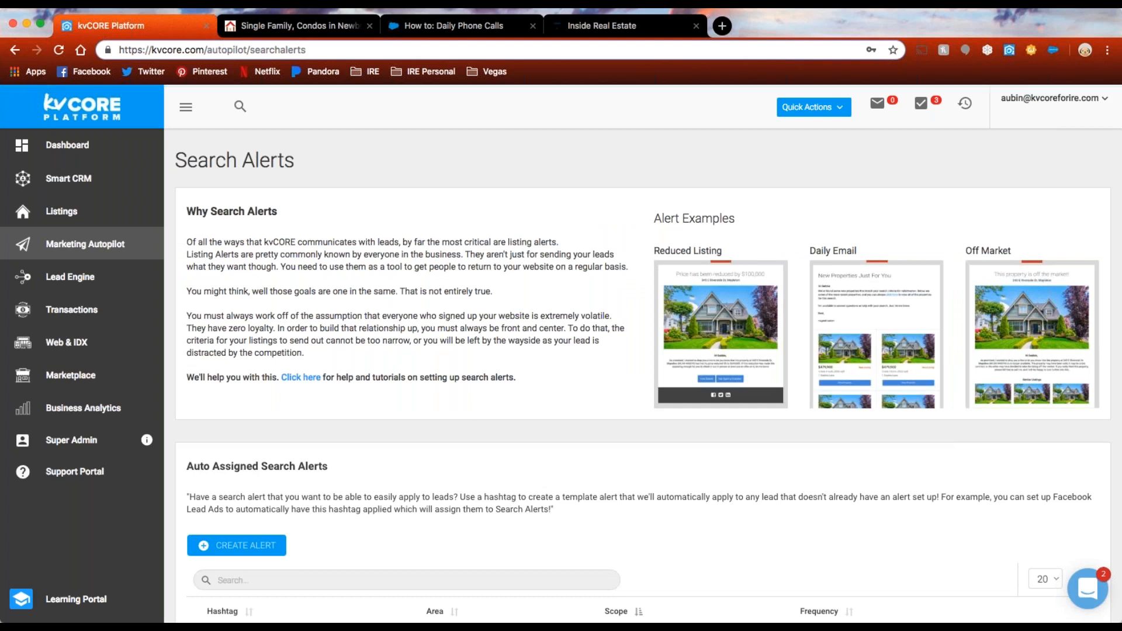
pyautogui.scroll(-2, 517, 263)
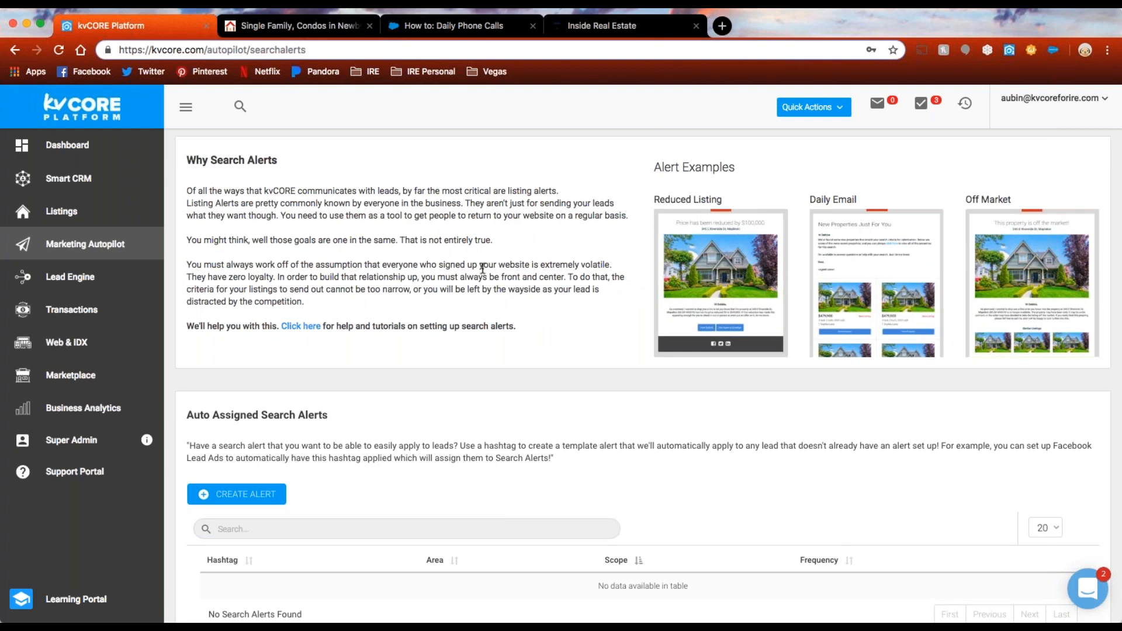
# Step: Open the form for creating an auto-assigned search alert, review its hashtag, area, criteria, frequency and open house settings, and close it without adding an alert
pyautogui.scroll(-2, 474, 264)
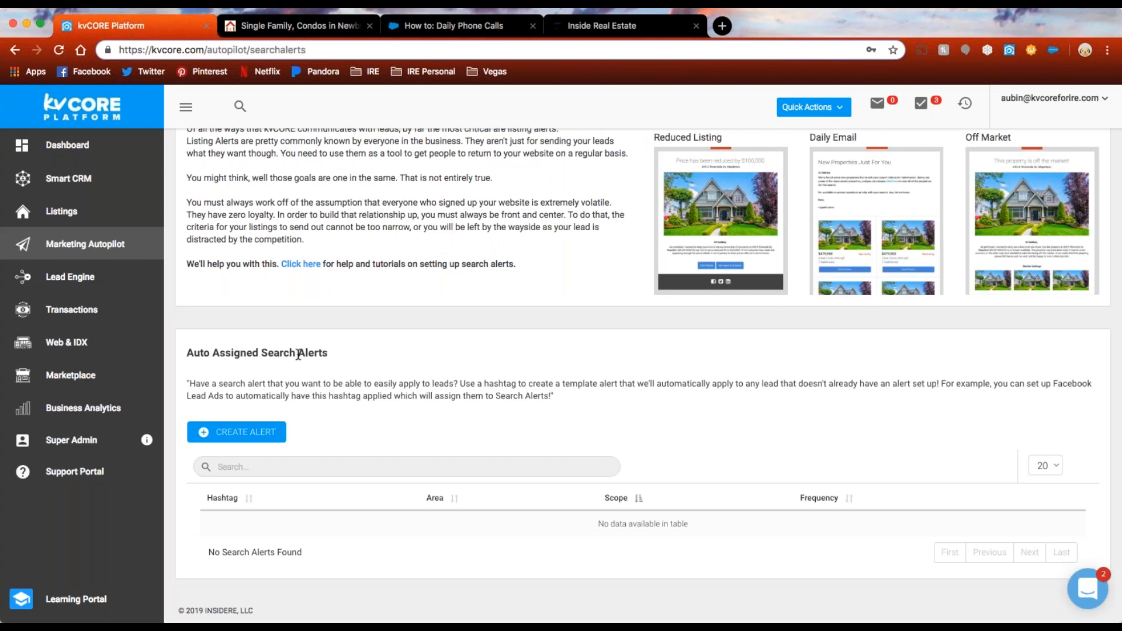
pyautogui.click(459, 465)
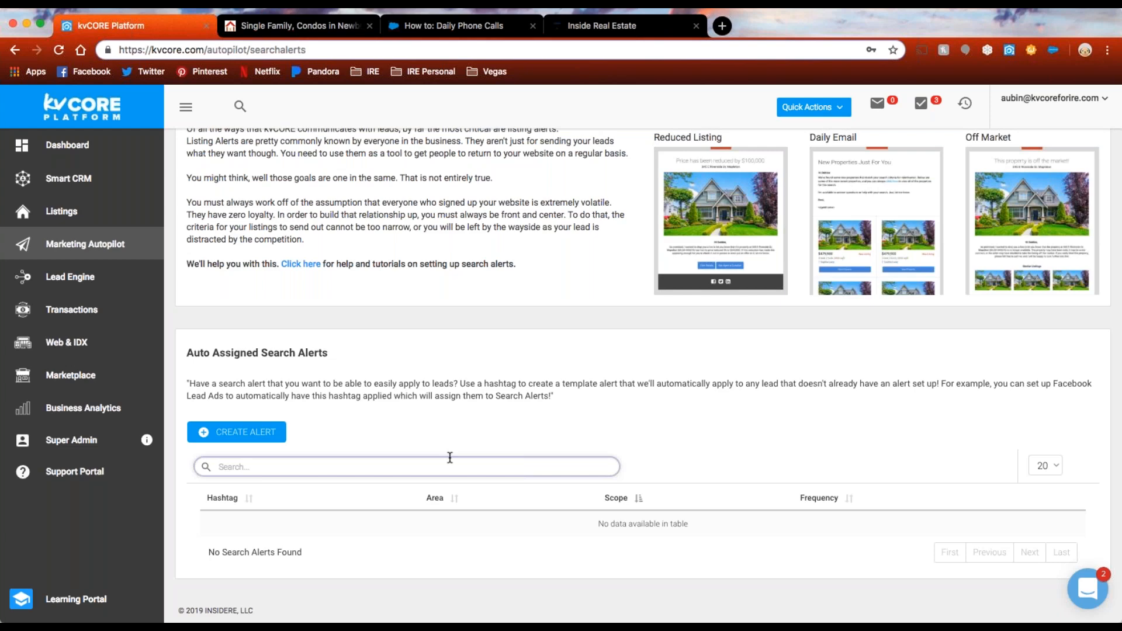
pyautogui.click(460, 440)
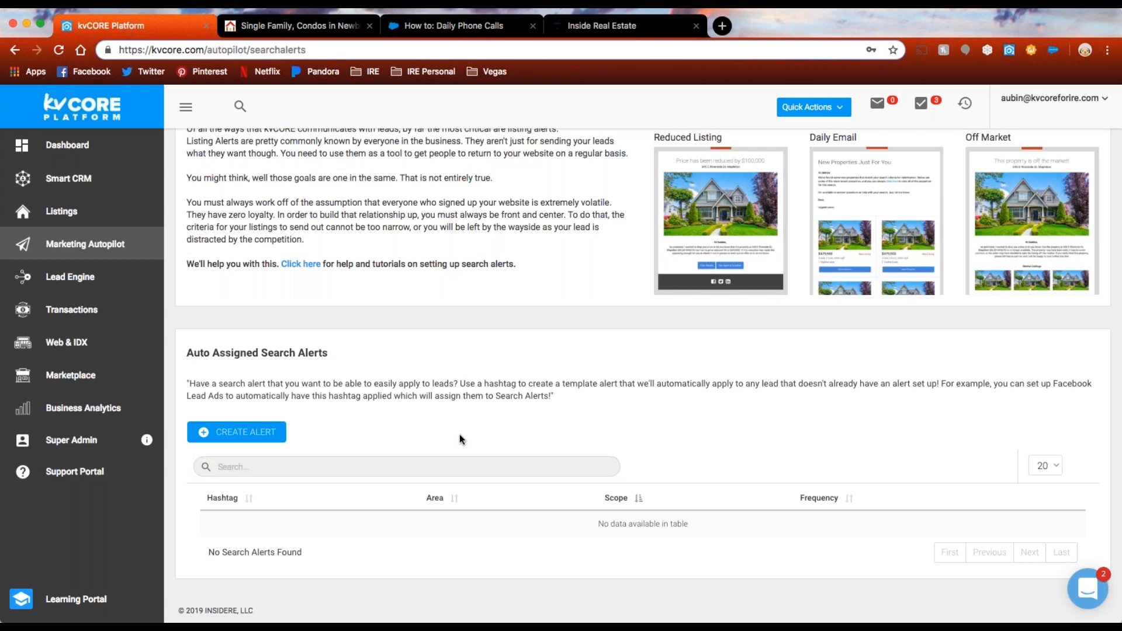
pyautogui.click(251, 434)
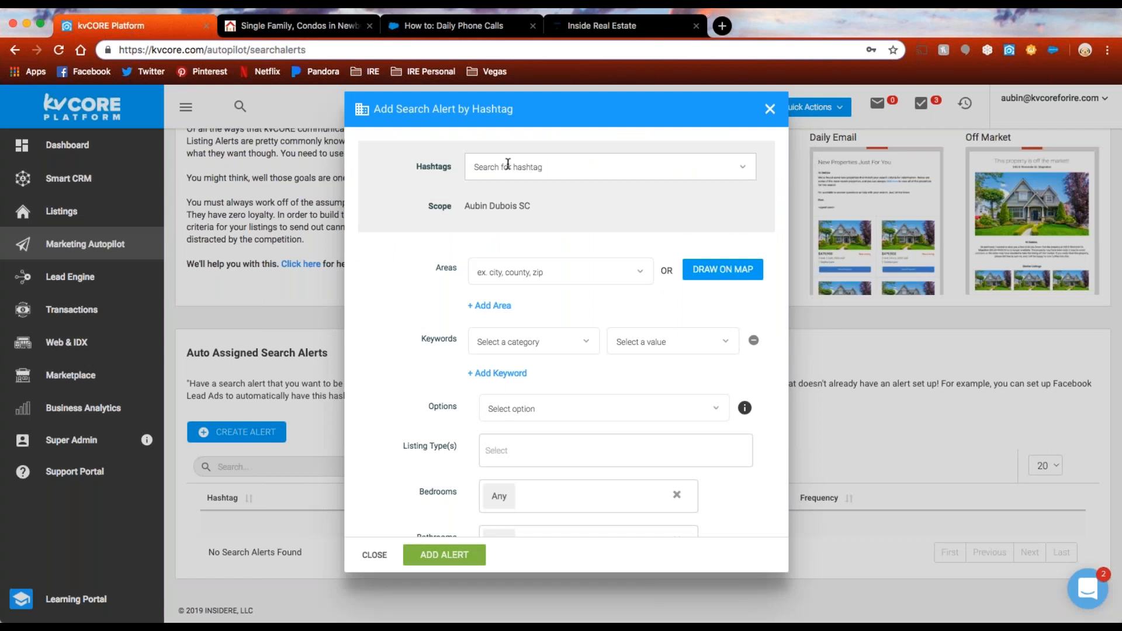
pyautogui.click(563, 173)
pyautogui.scroll(-8, 419, 245)
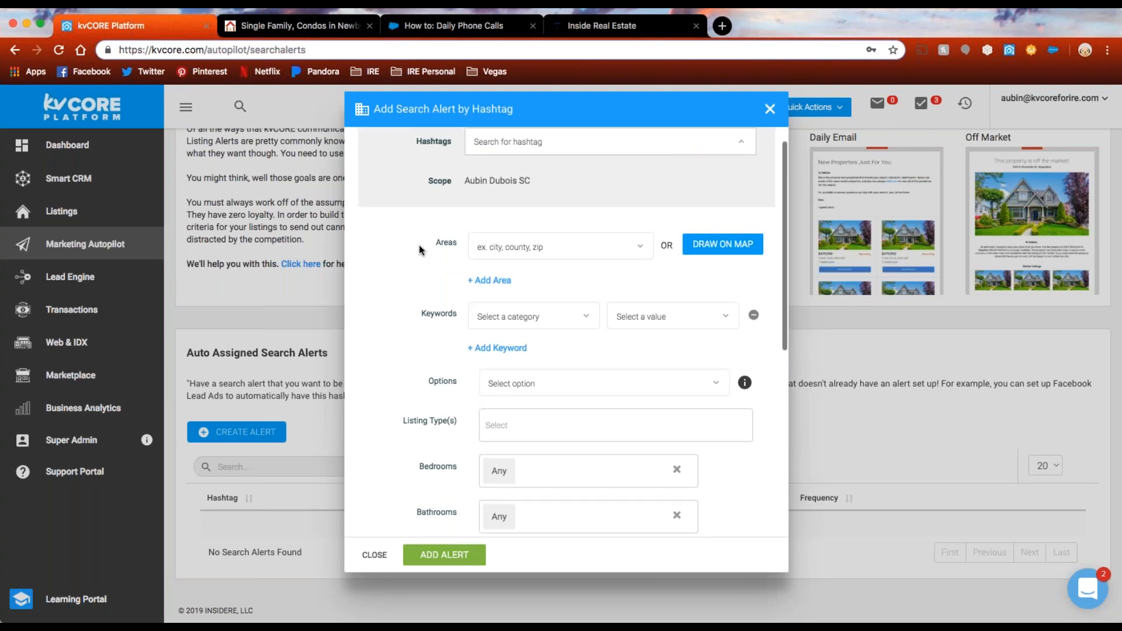
pyautogui.scroll(-5, 544, 244)
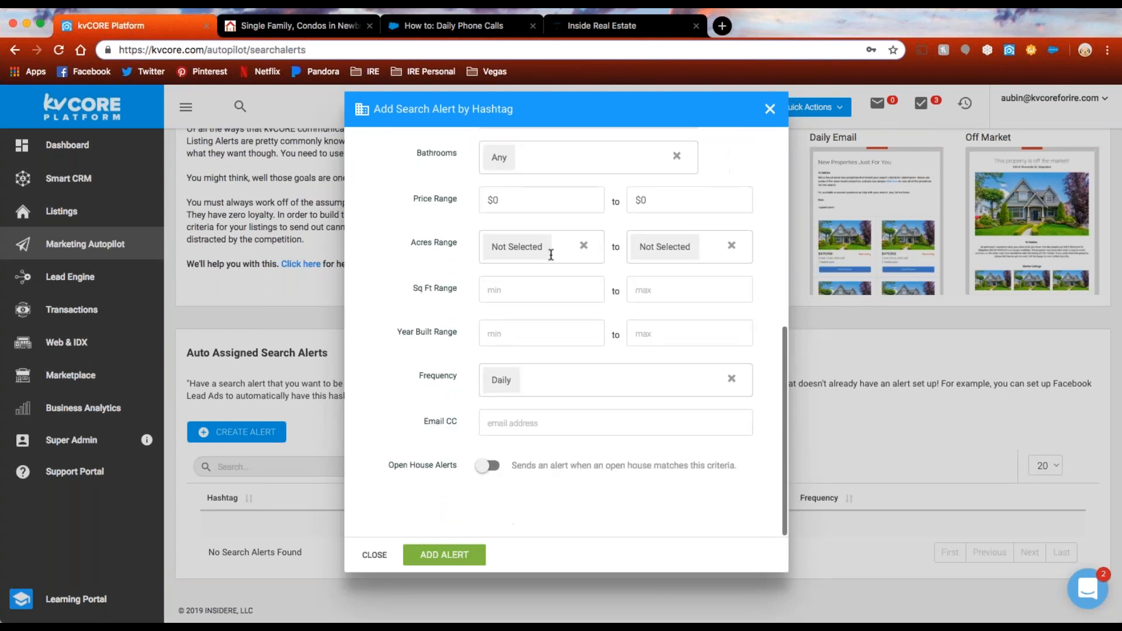
pyautogui.scroll(13, 540, 446)
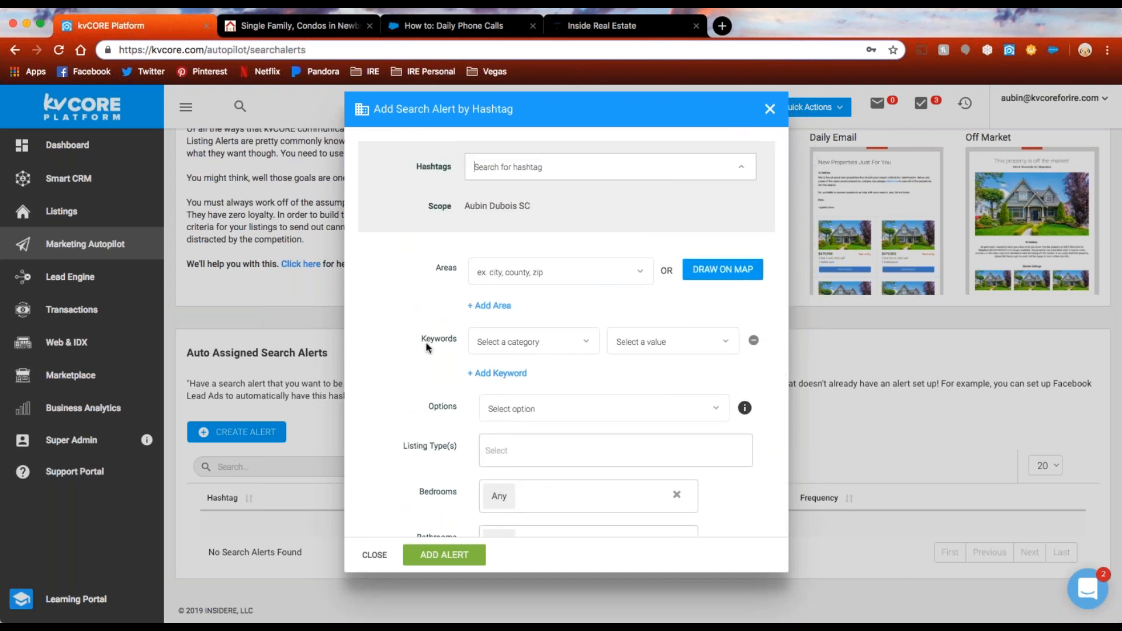
pyautogui.scroll(-13, 420, 343)
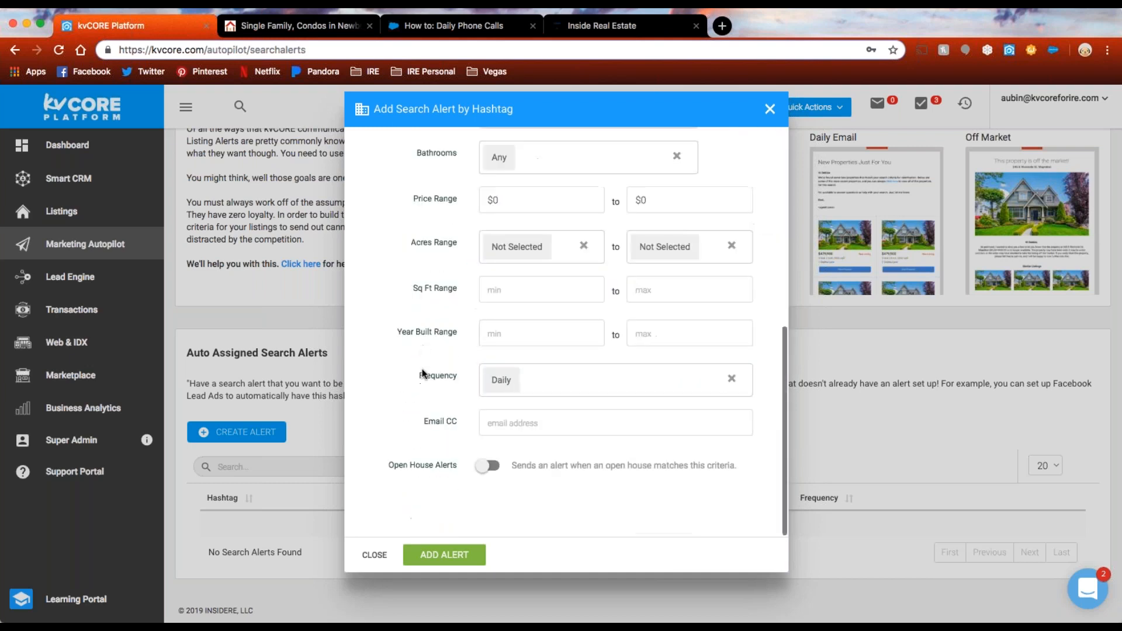
pyautogui.click(442, 561)
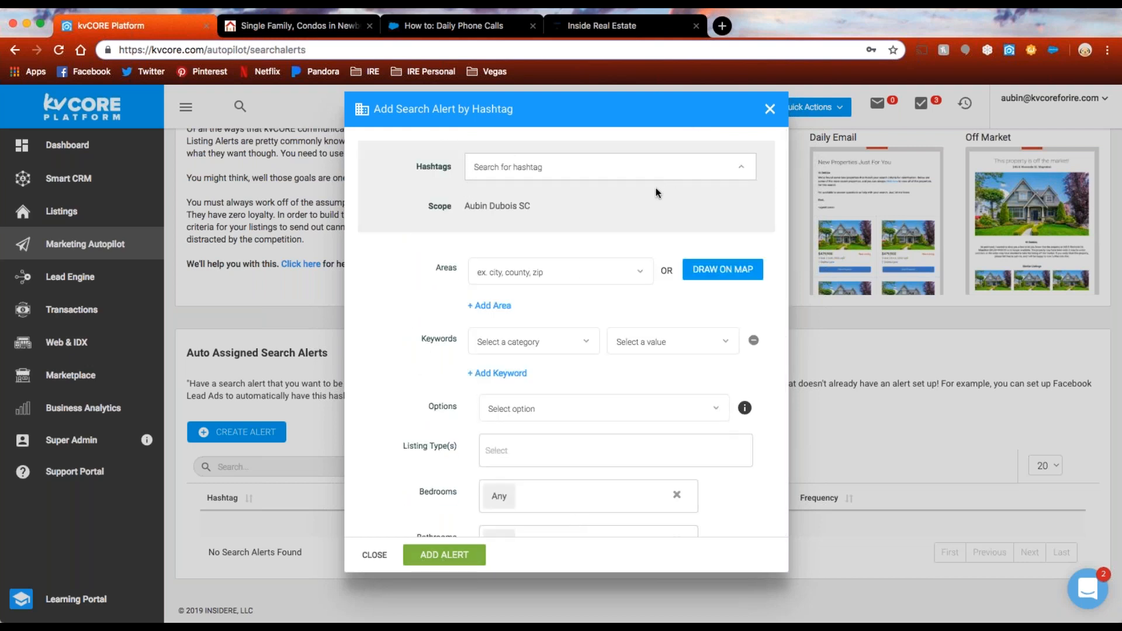
pyautogui.click(770, 109)
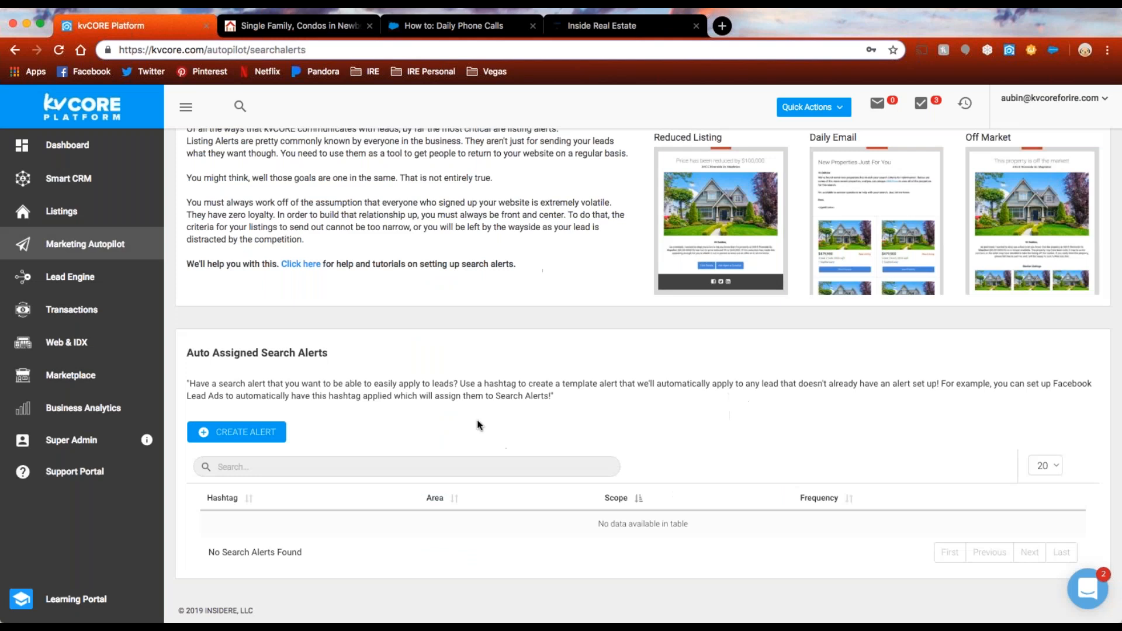